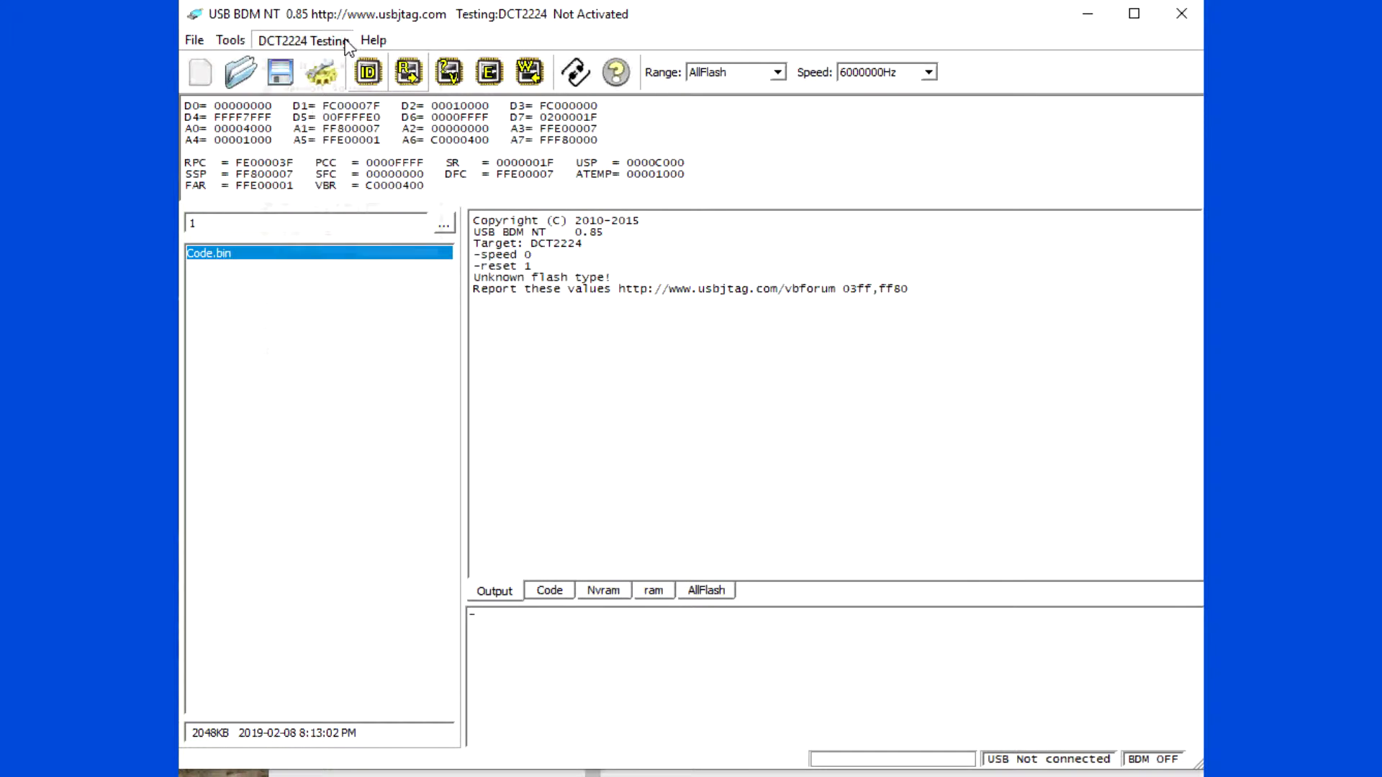
Use Help > Goto Configure folder to show the usbjtag configuration files.
left_click(302, 39)
mouse_move(369, 45)
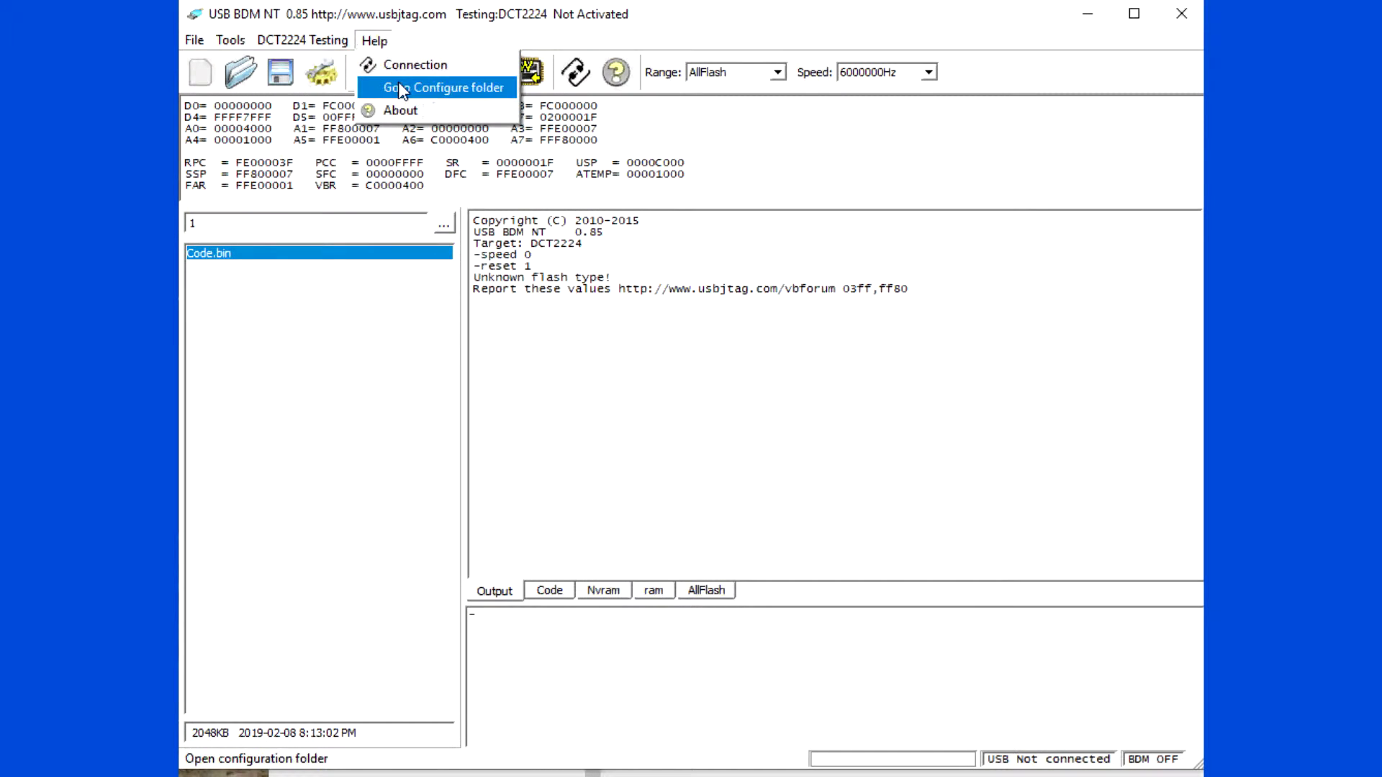
left_click(375, 87)
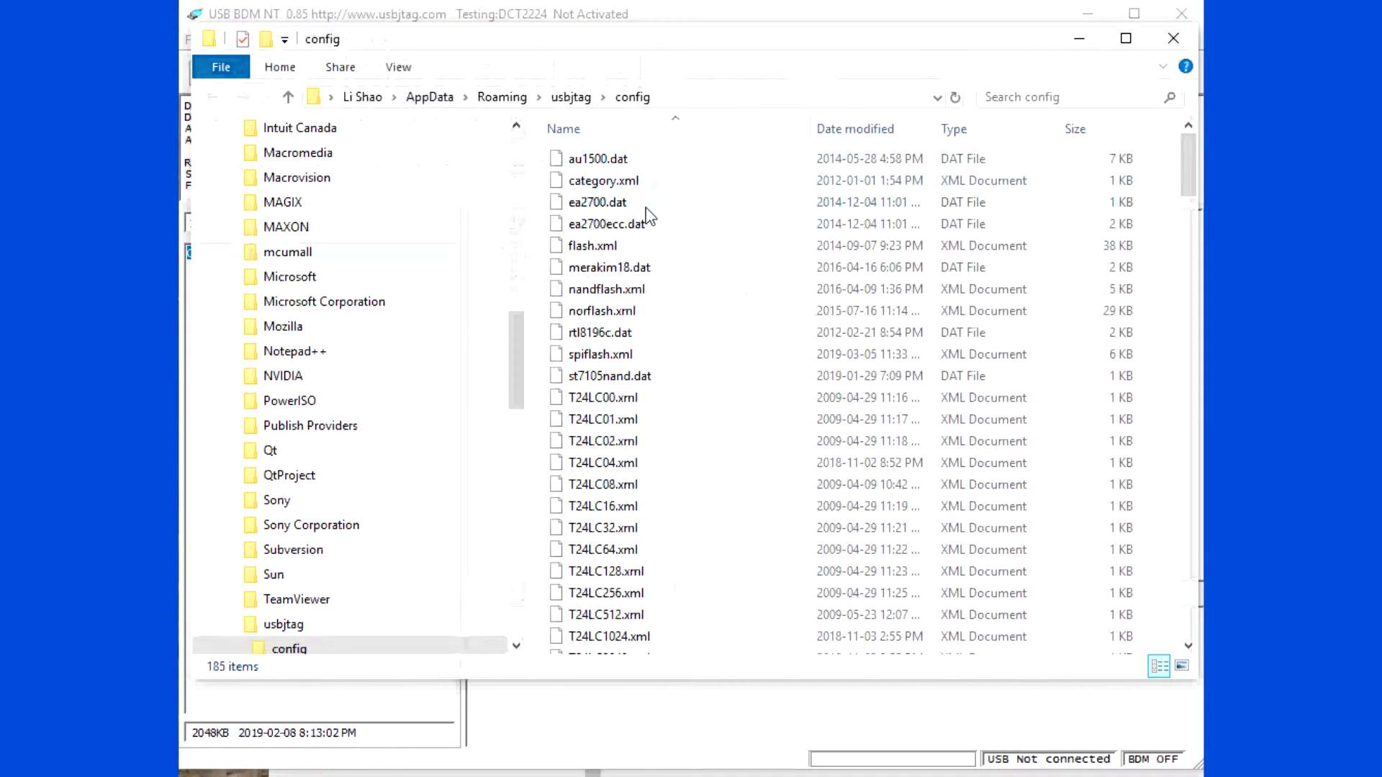
Delete the TECU411.xml through TECU4111M.xml target files from the configuration folder.
left_click(616, 274)
scroll(615, 275, "down", 20)
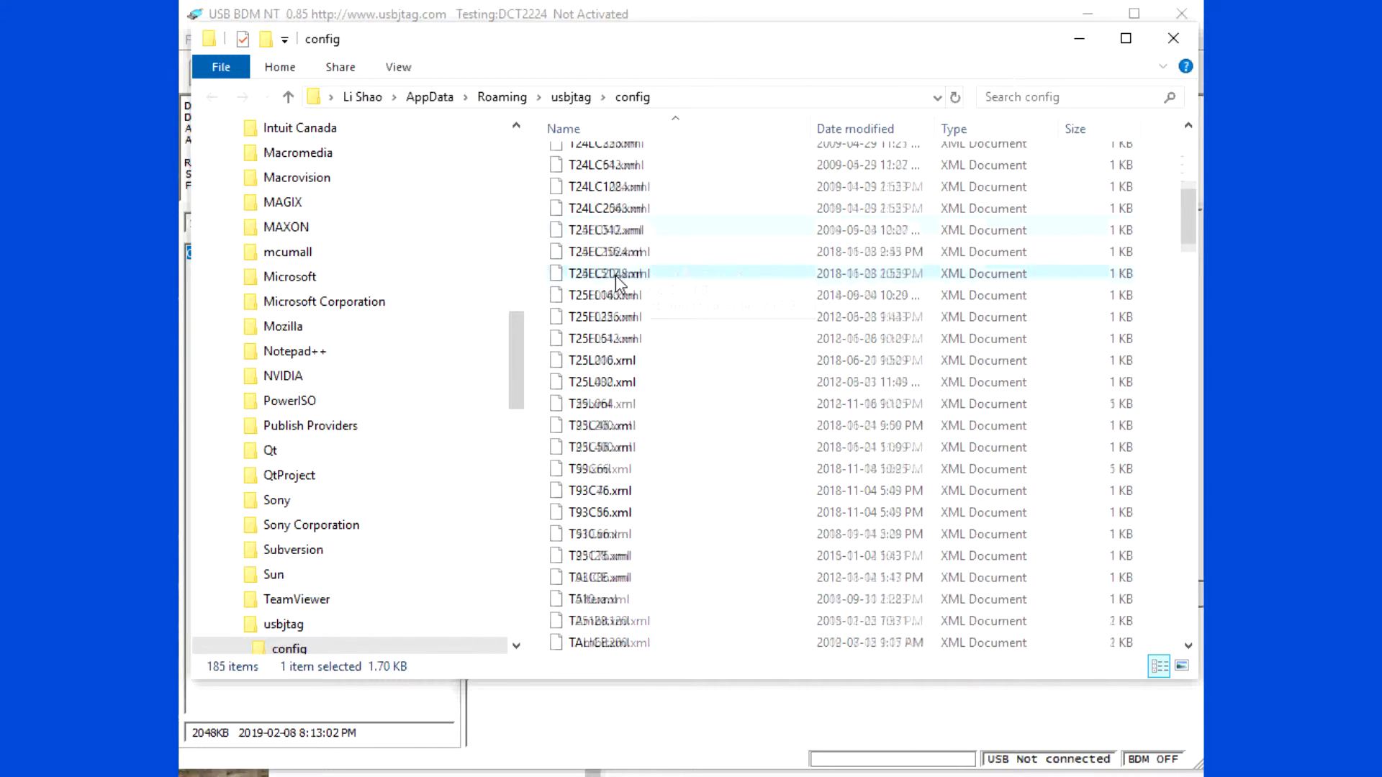
scroll(615, 275, "down", 12)
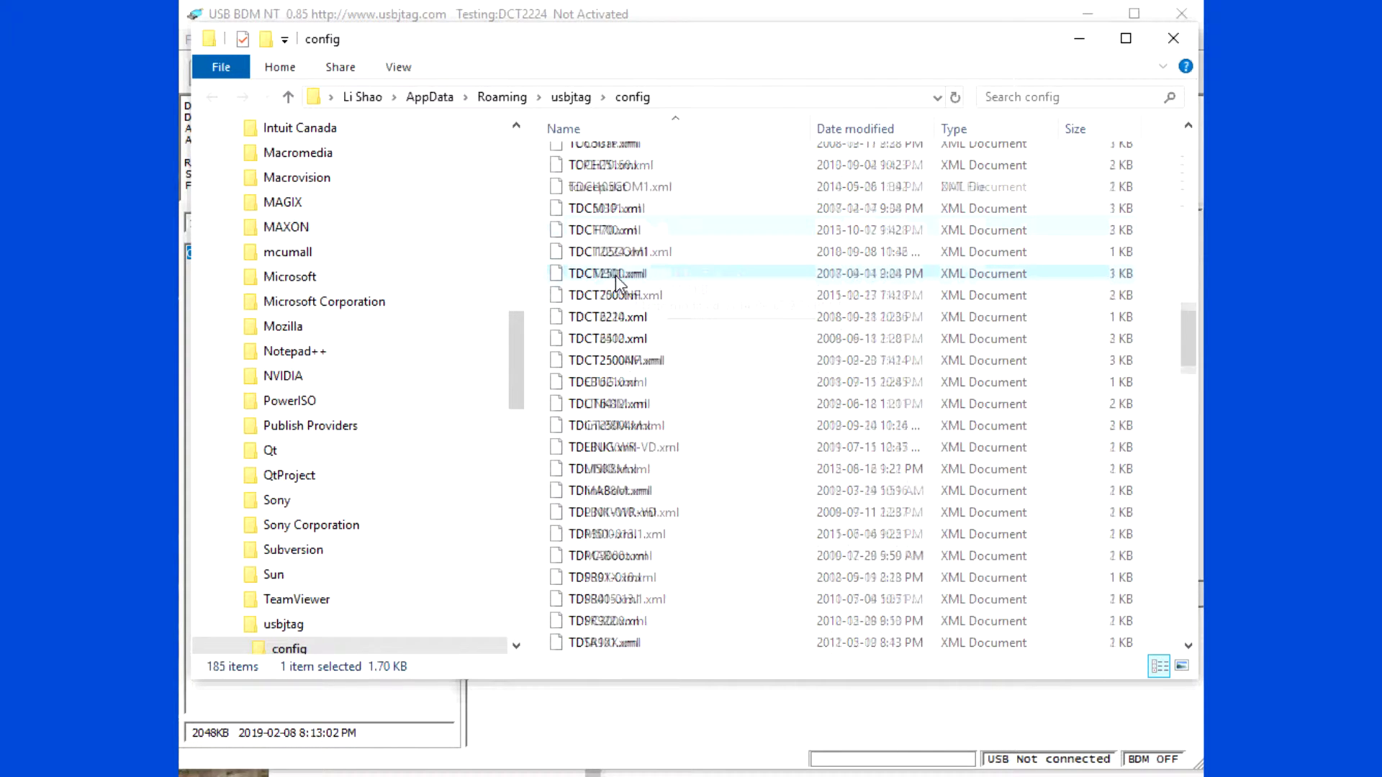
scroll(615, 277, "down", 5)
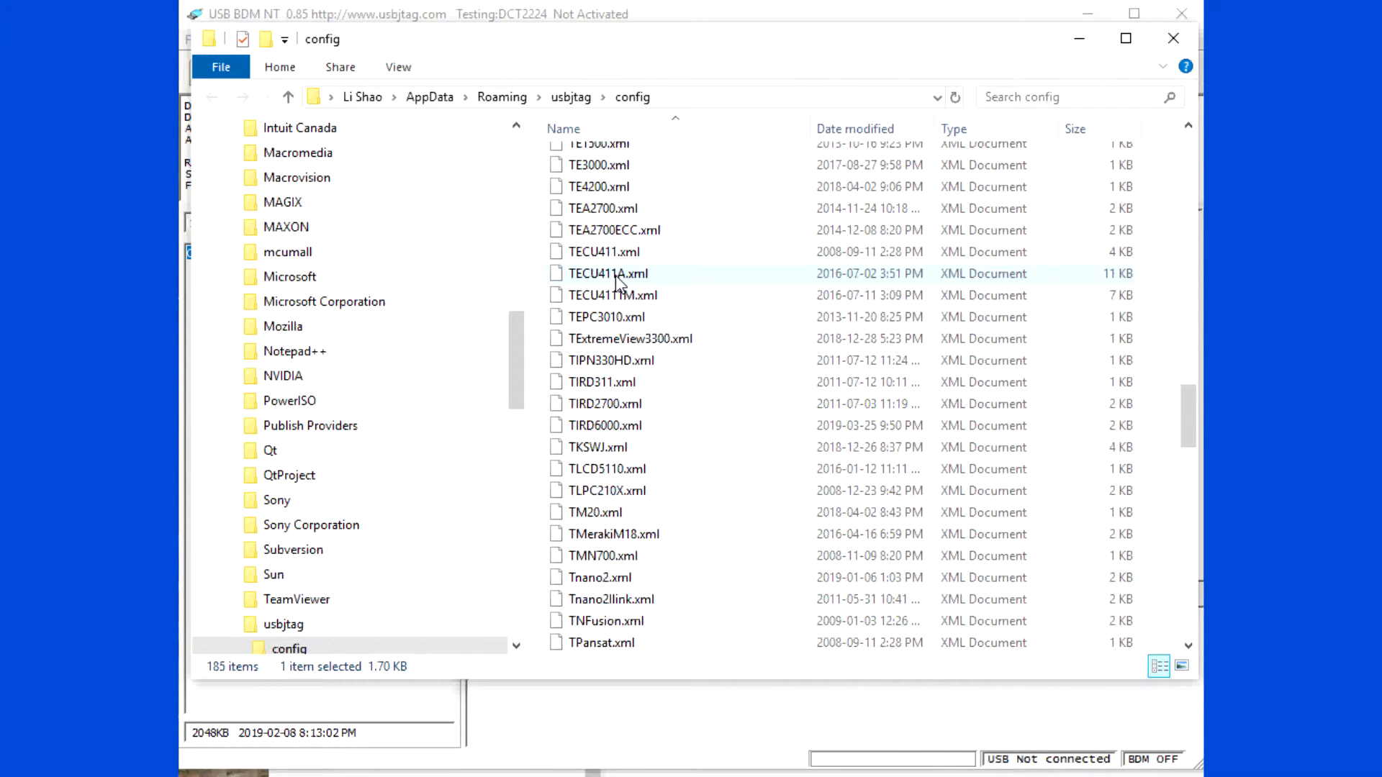
left_click(605, 253)
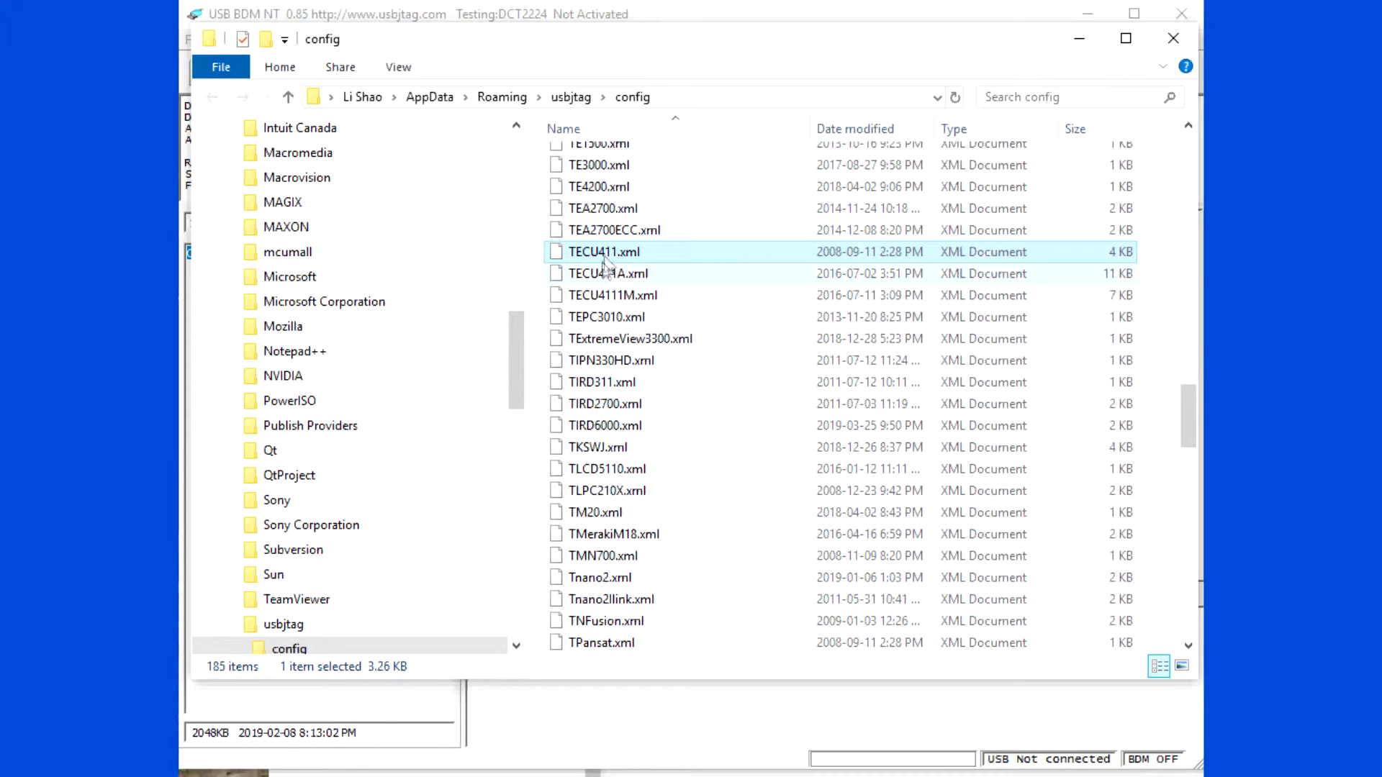
left_click(603, 296, "shift")
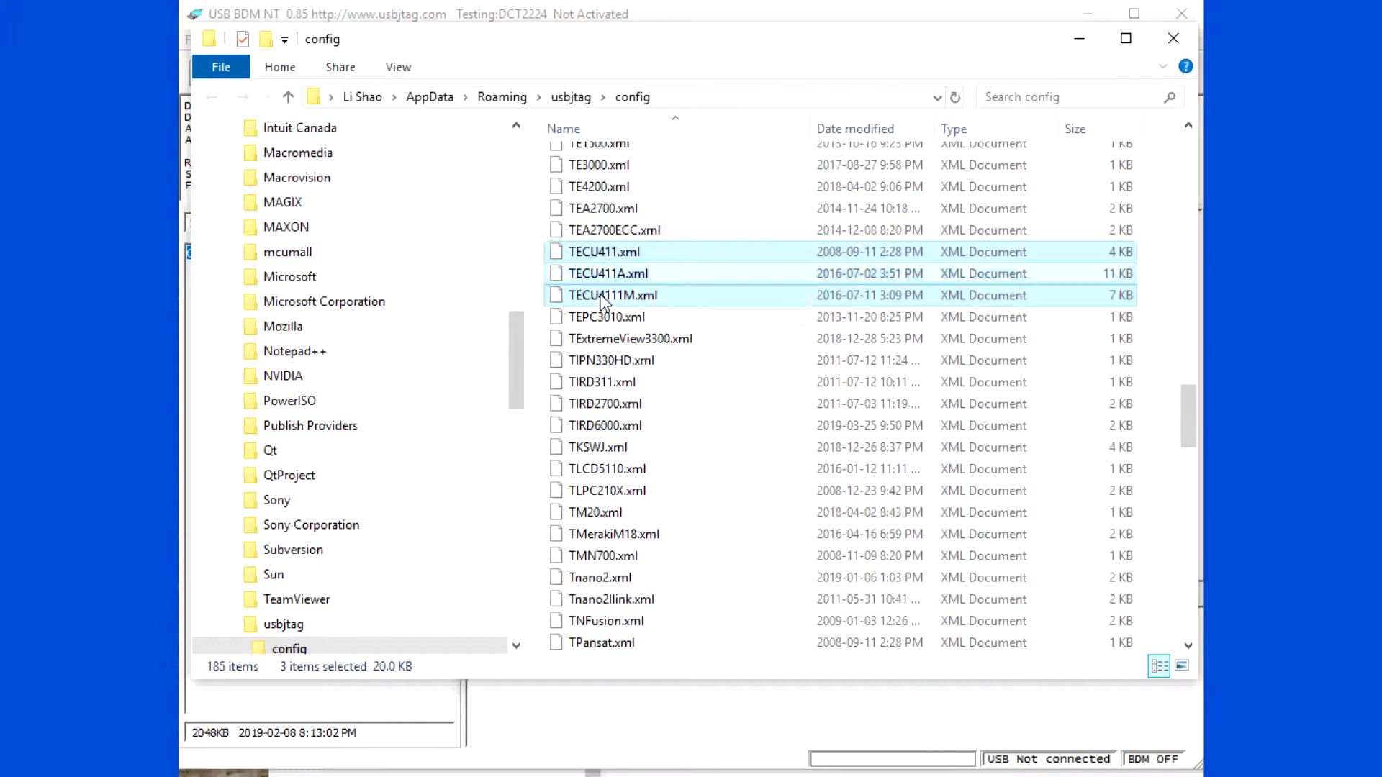
key("Delete")
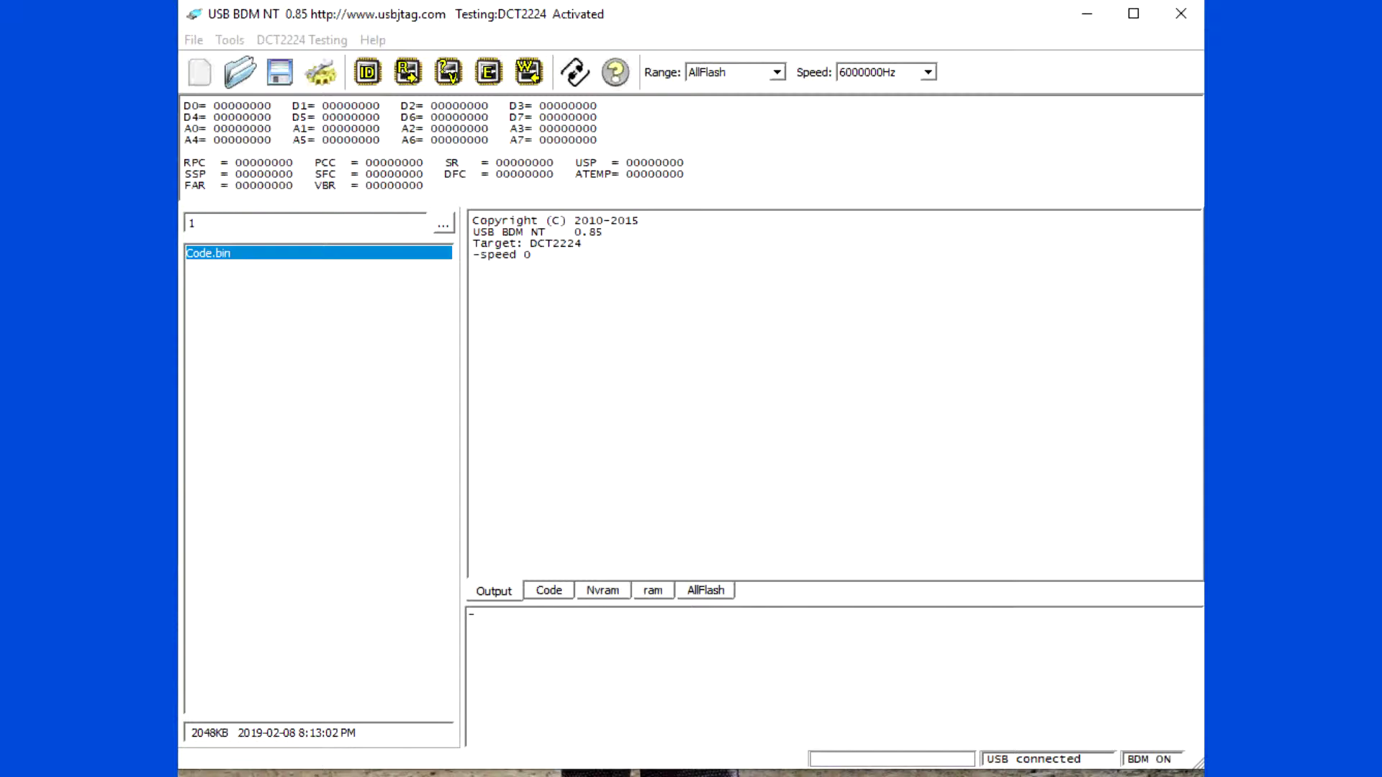
Configure the target as CableBox > BDM > DCT2224.
left_click(320, 72)
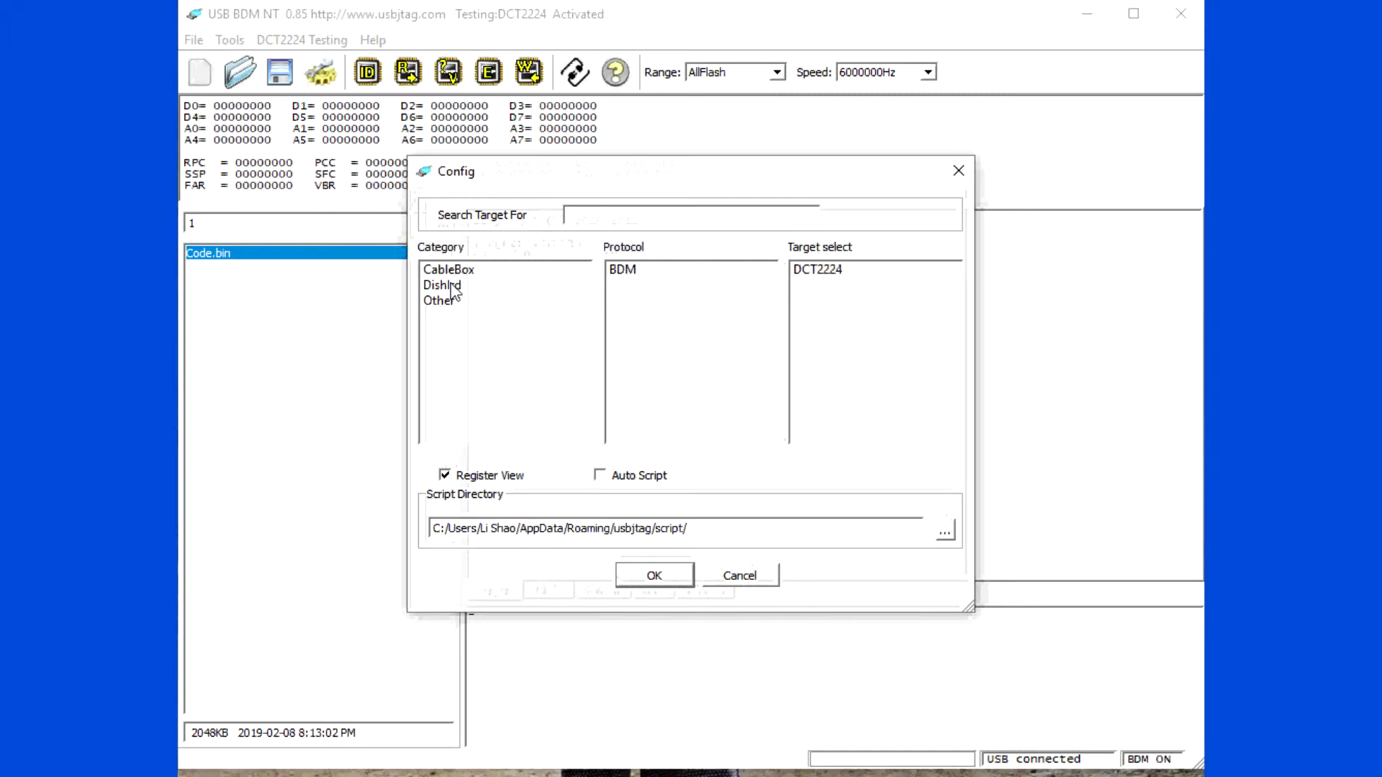
left_click(442, 299)
left_click(504, 270)
left_click(622, 271)
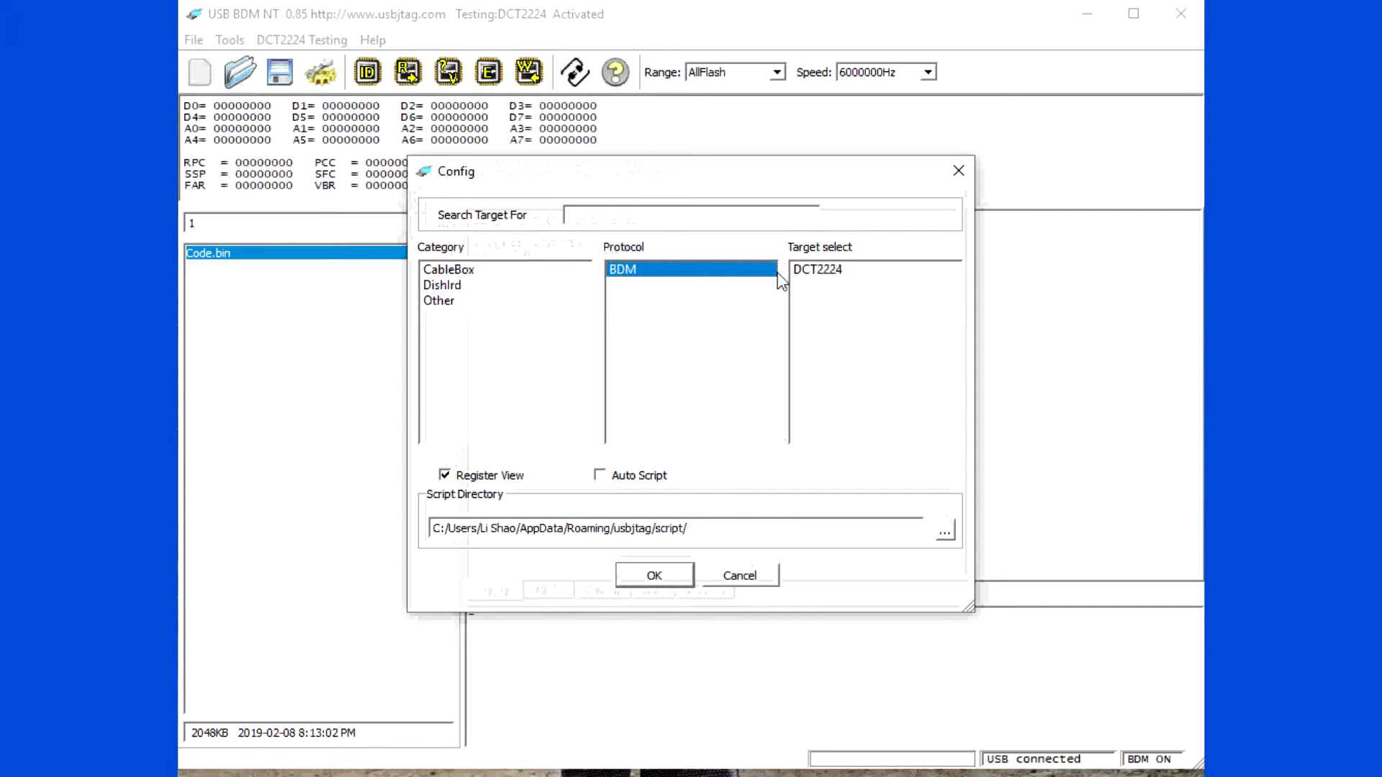
left_click(798, 276)
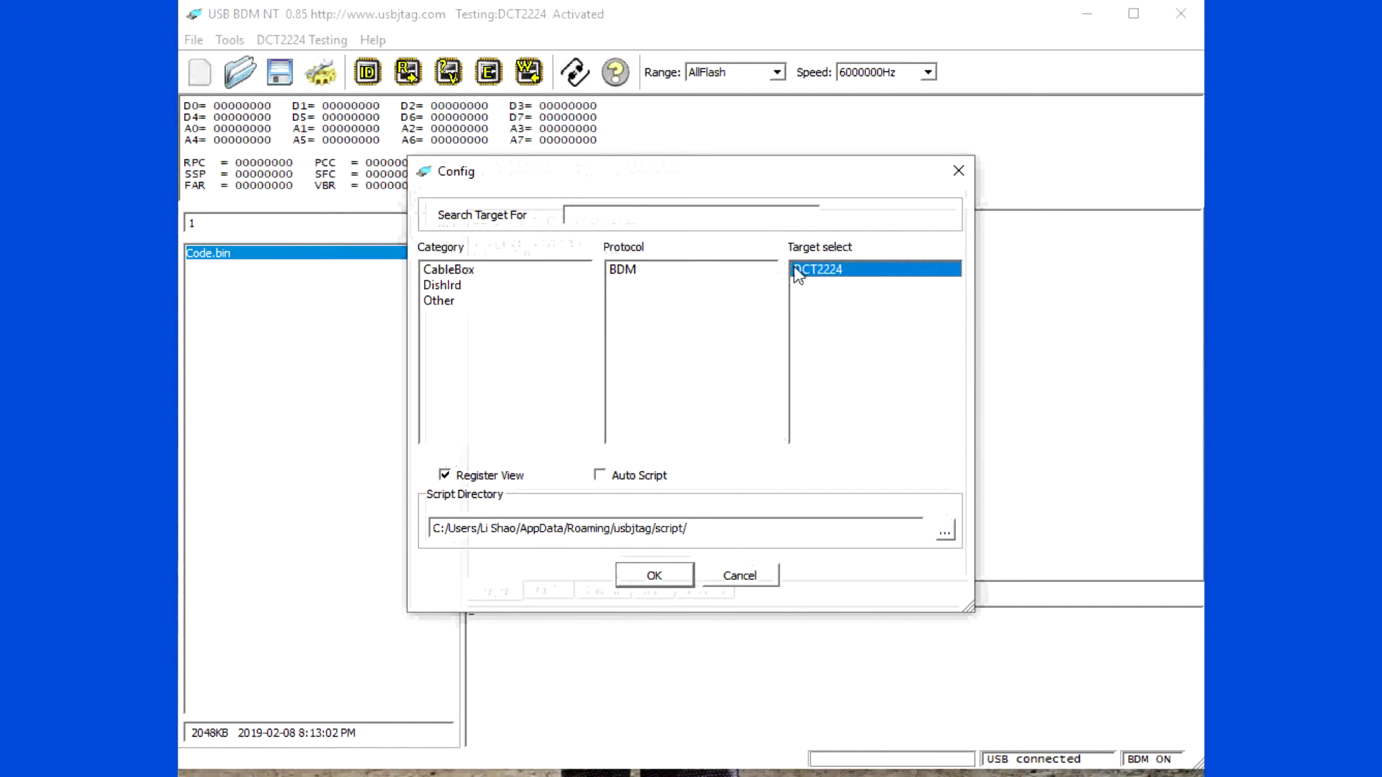
left_click(655, 576)
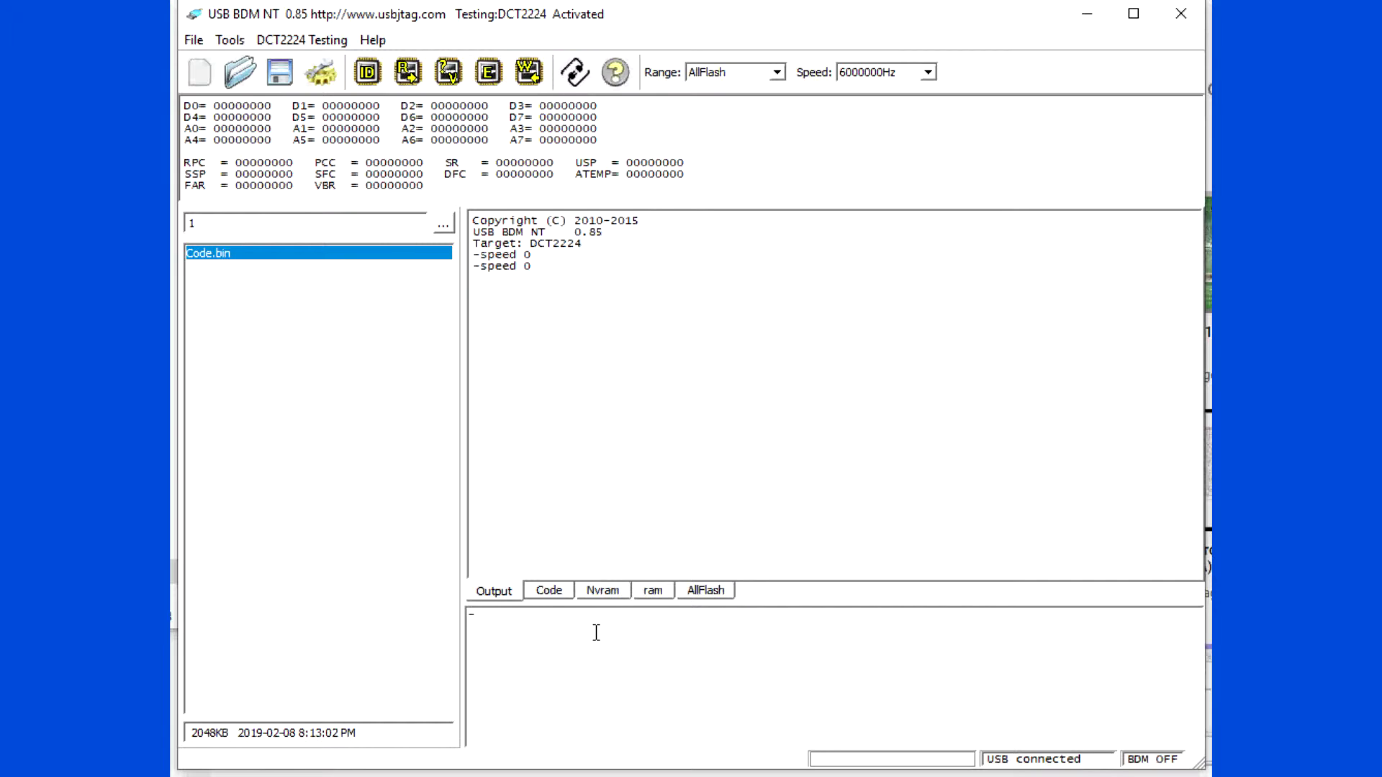
Reset the target with the -reset 1 command to read its registers.
type("t 1")
key("Return")
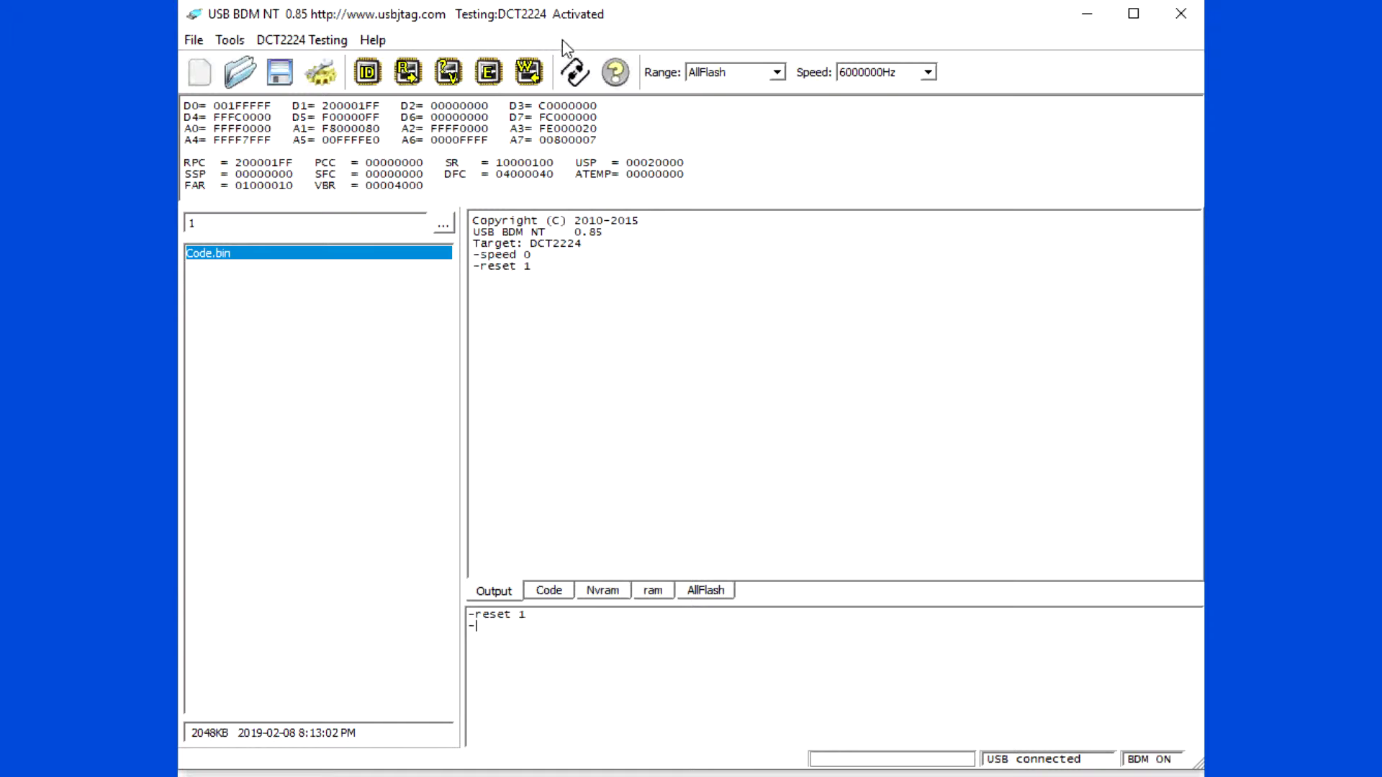
left_click(929, 72)
Set Speed to 3000000Hz and reset the target again with reset 1.
left_click(897, 105)
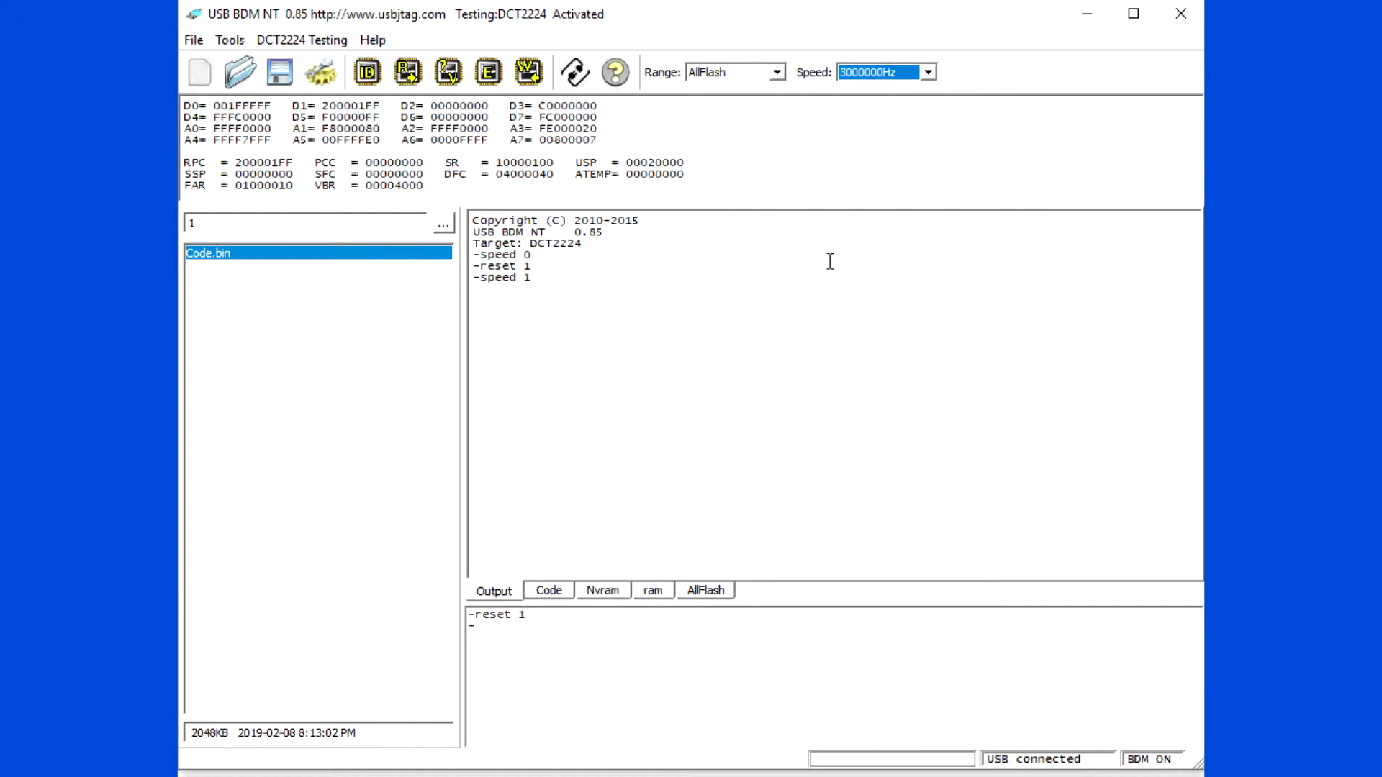
type("reset 1")
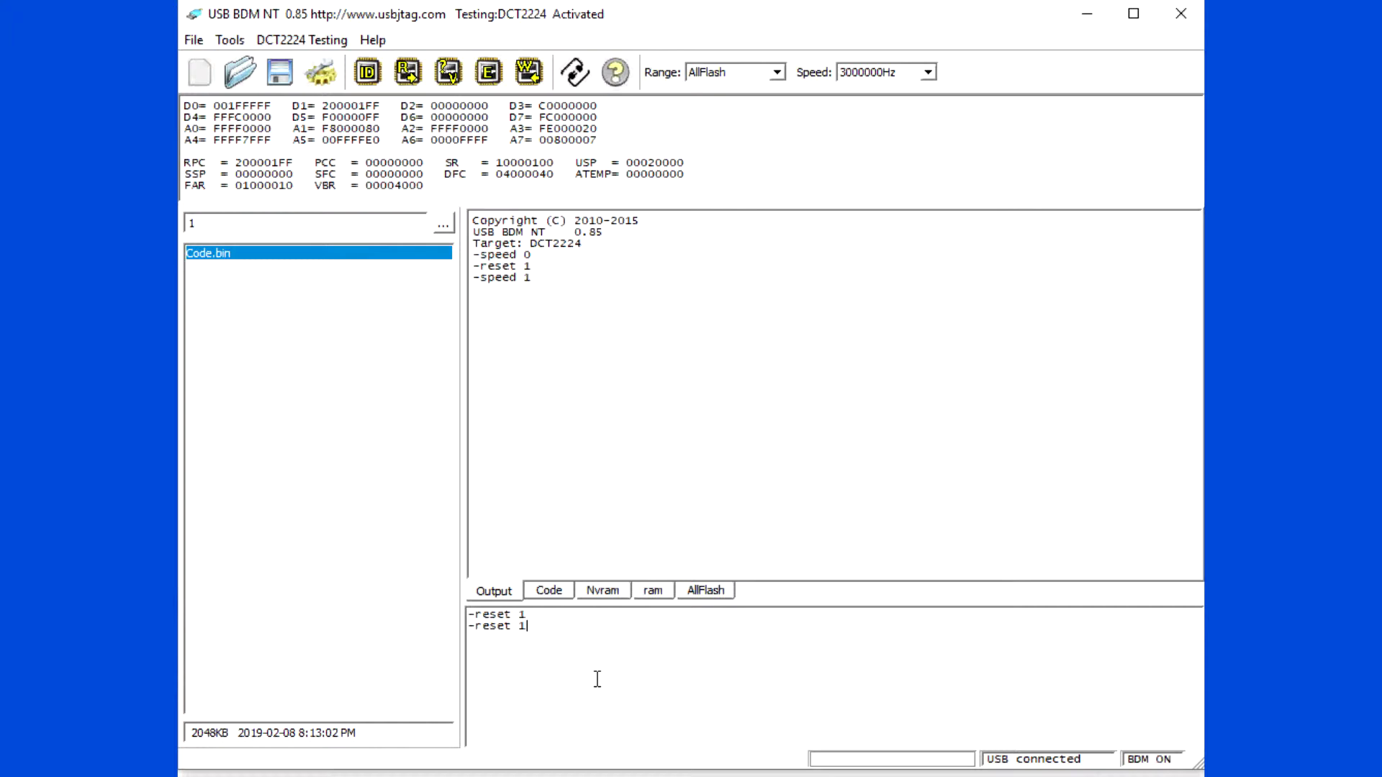
key("Return")
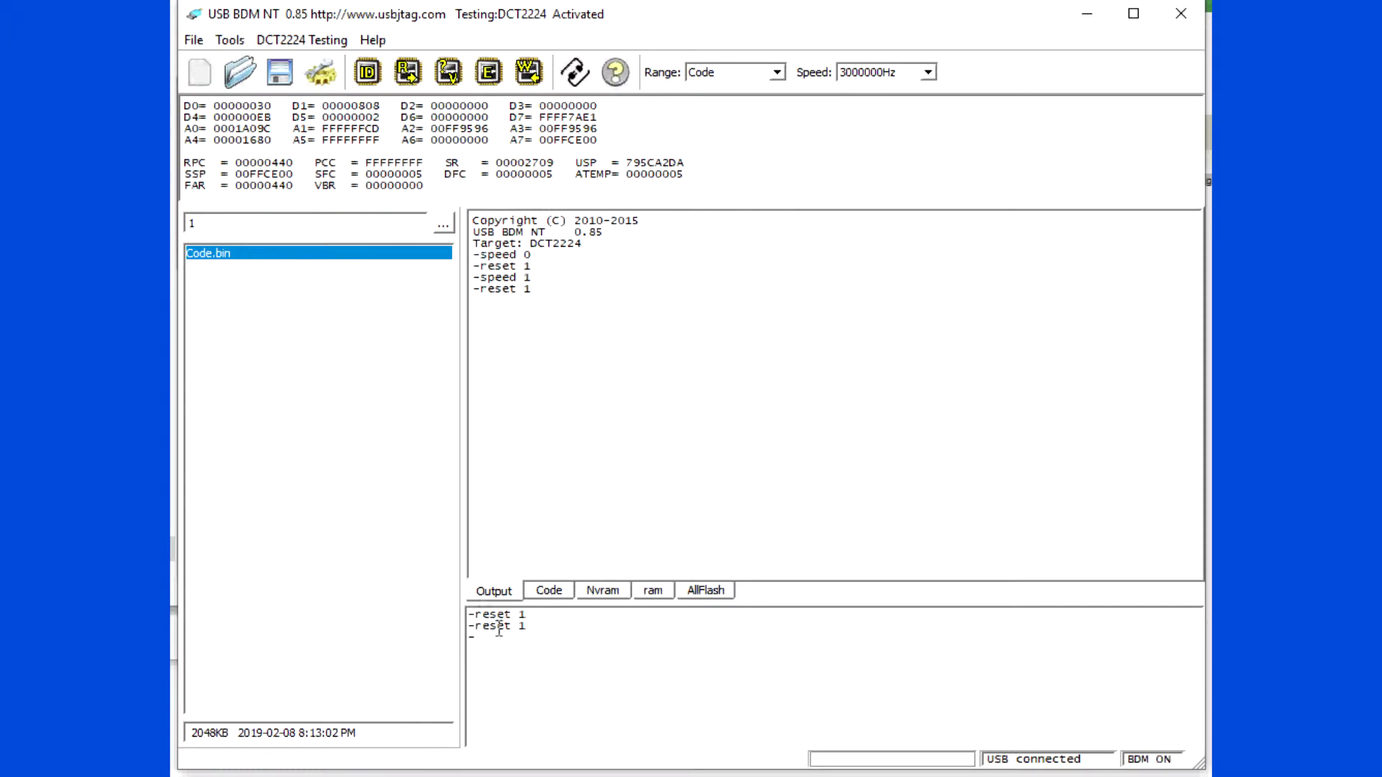
Dump memory 0 to 80000 with GETRAM and save it as 00000000.bin.
type("geTRAM 0 80000")
key("Return")
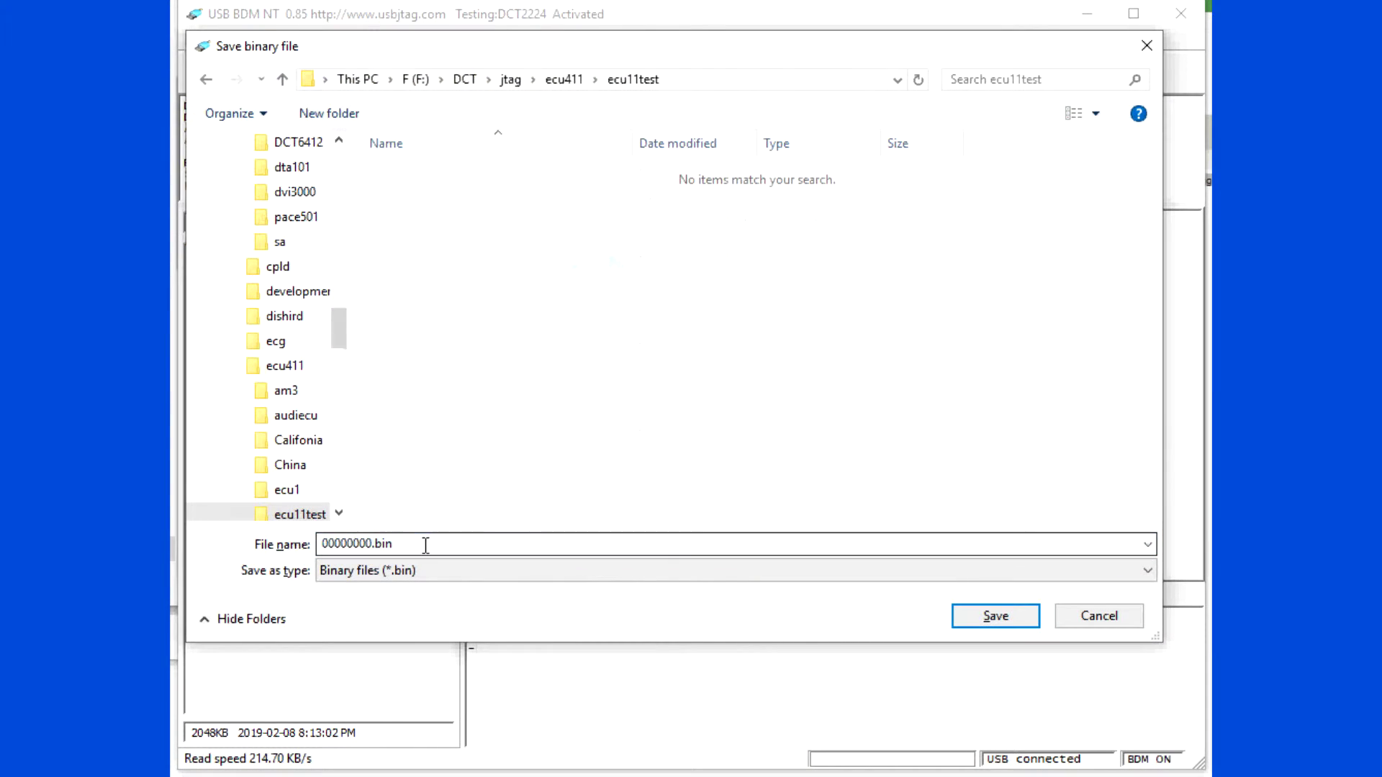
double_click(425, 543)
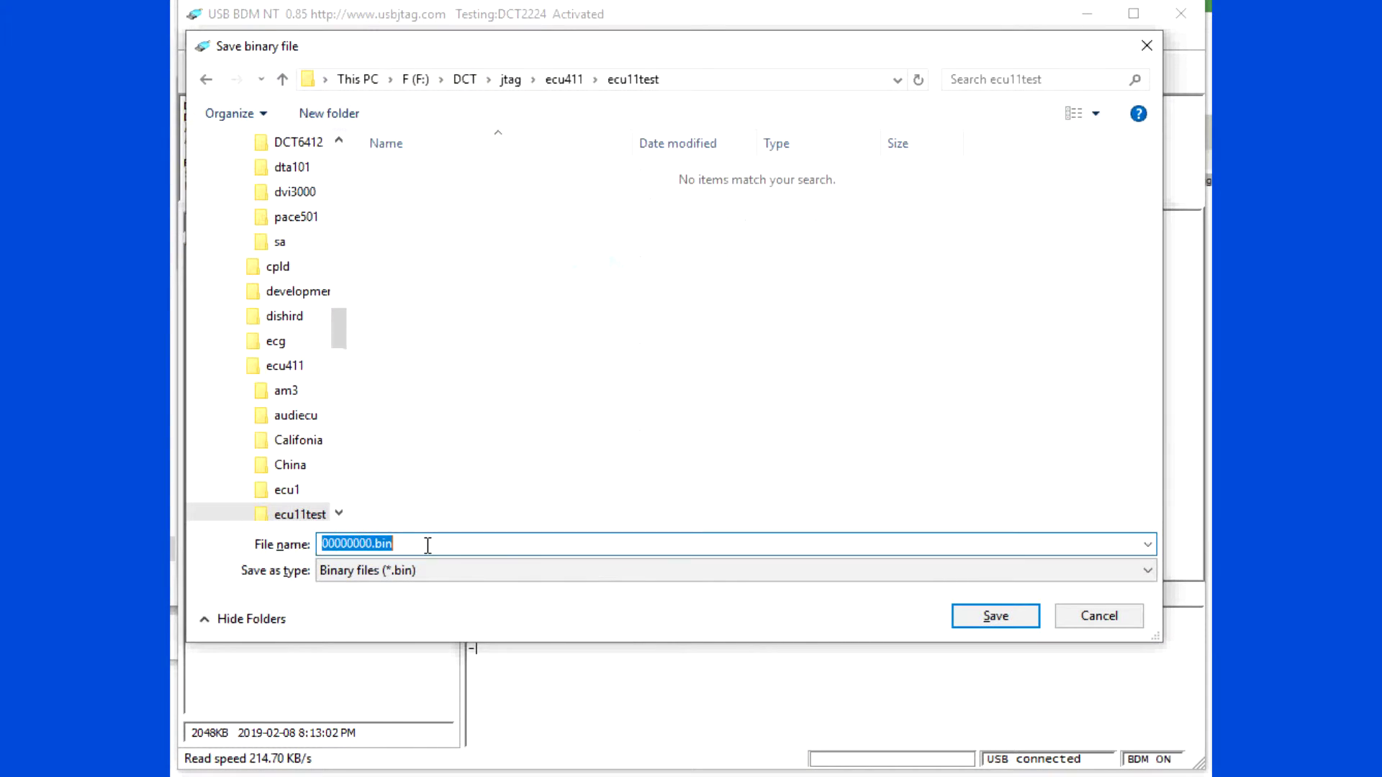
left_click(993, 616)
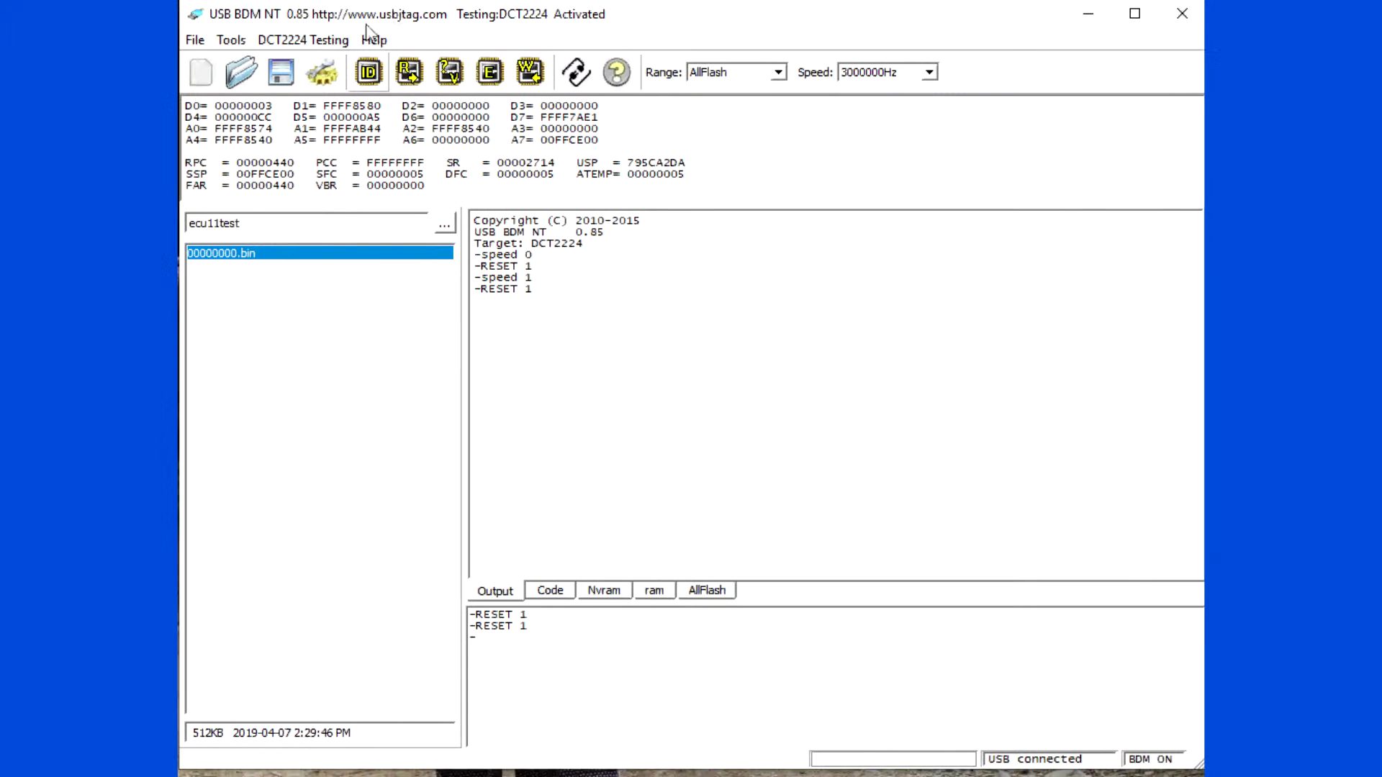
Start a new target XML in category Other, protocol BDM, named ECU411.
left_click(242, 42)
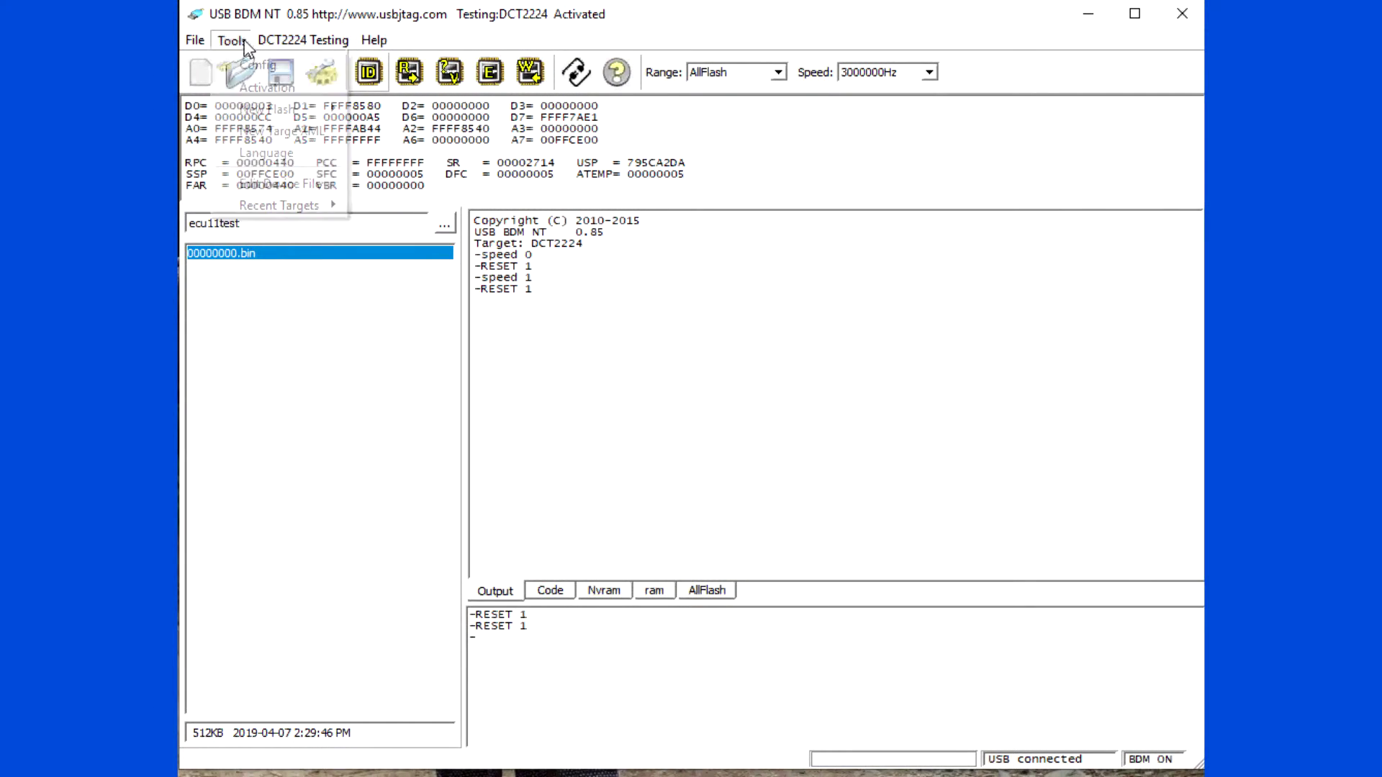
left_click(258, 131)
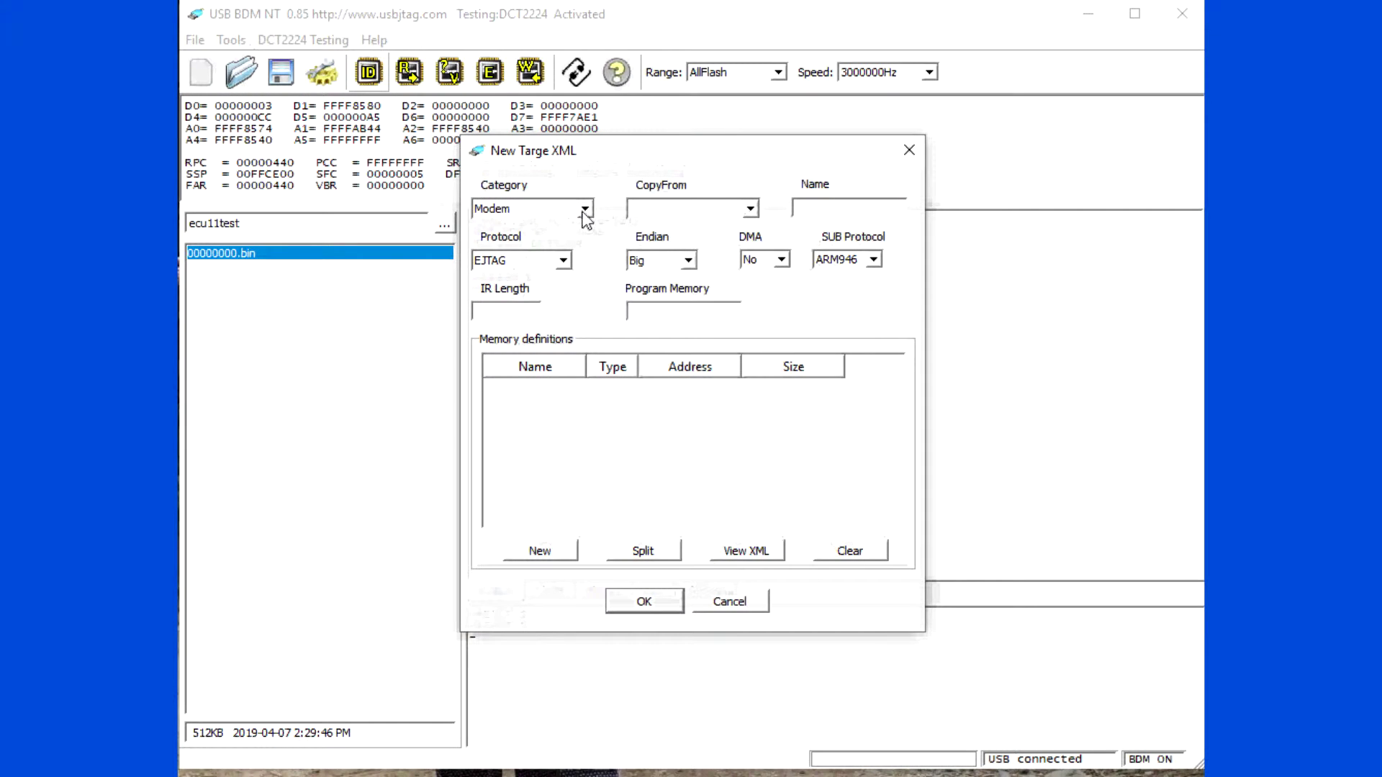
left_click(584, 209)
left_click(516, 336)
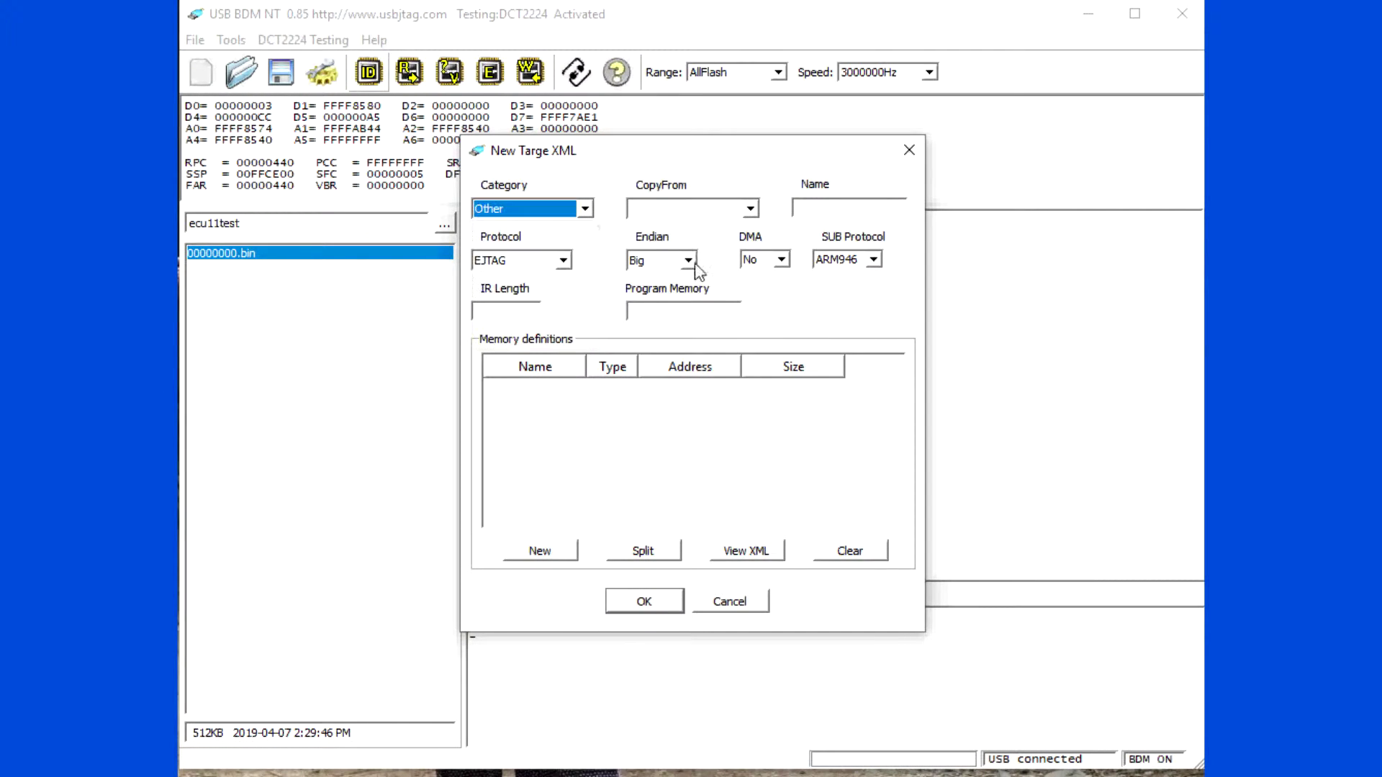
left_click(560, 261)
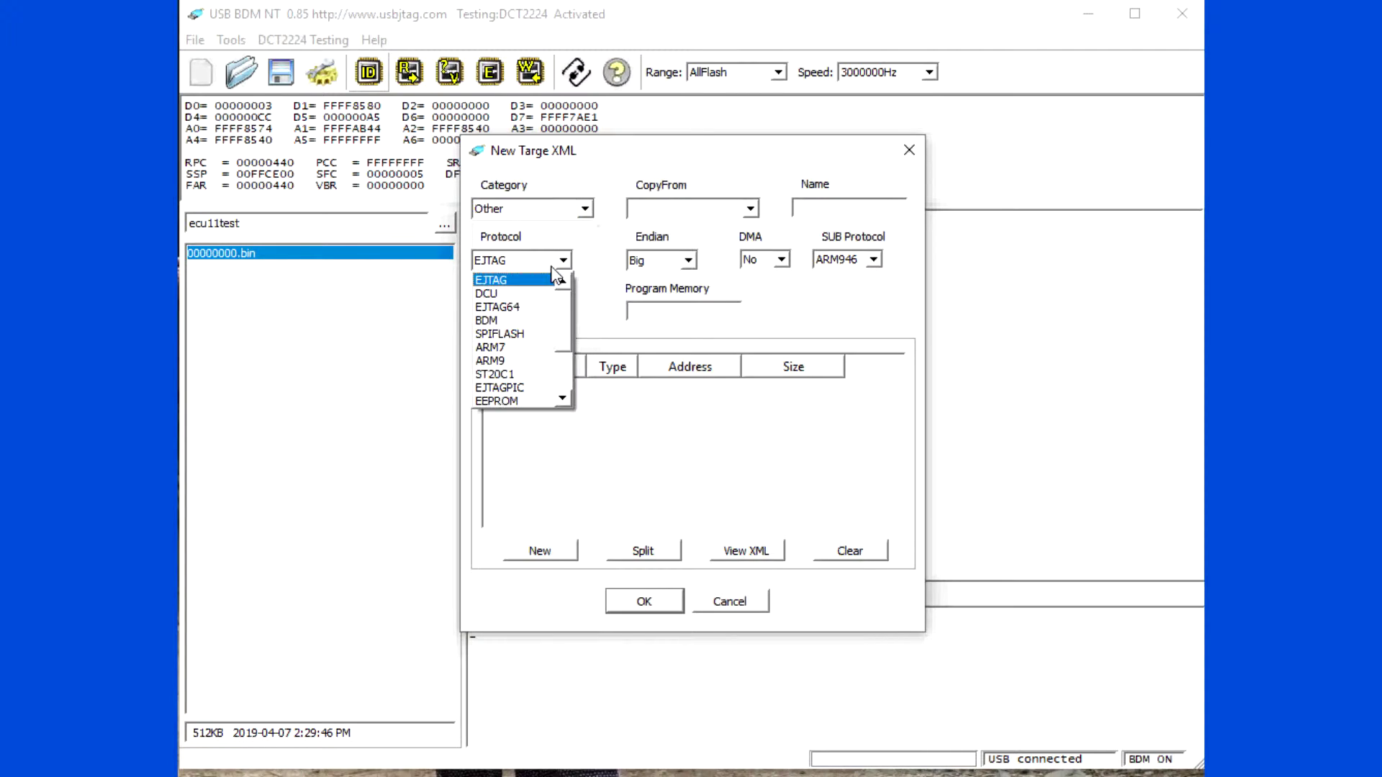
left_click(505, 321)
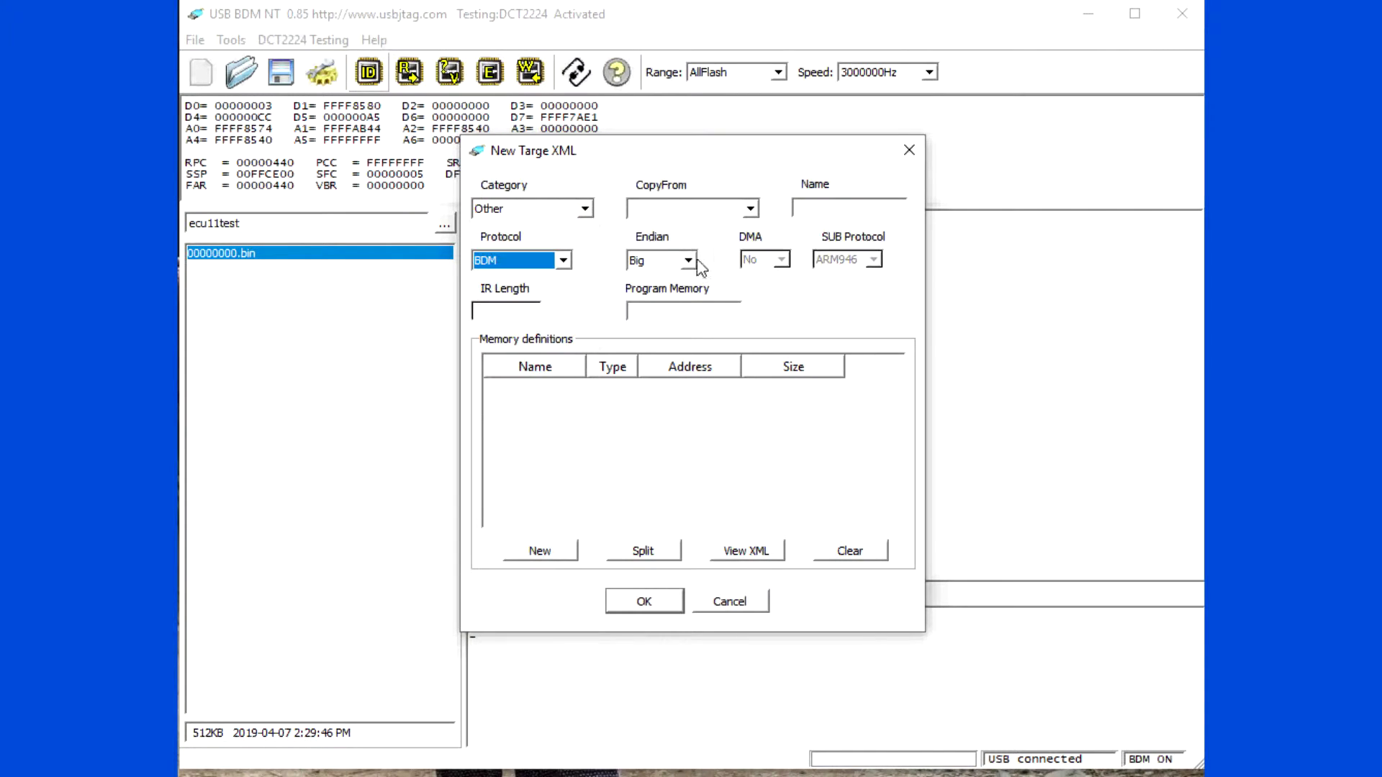
left_click(815, 209)
type("ECU411")
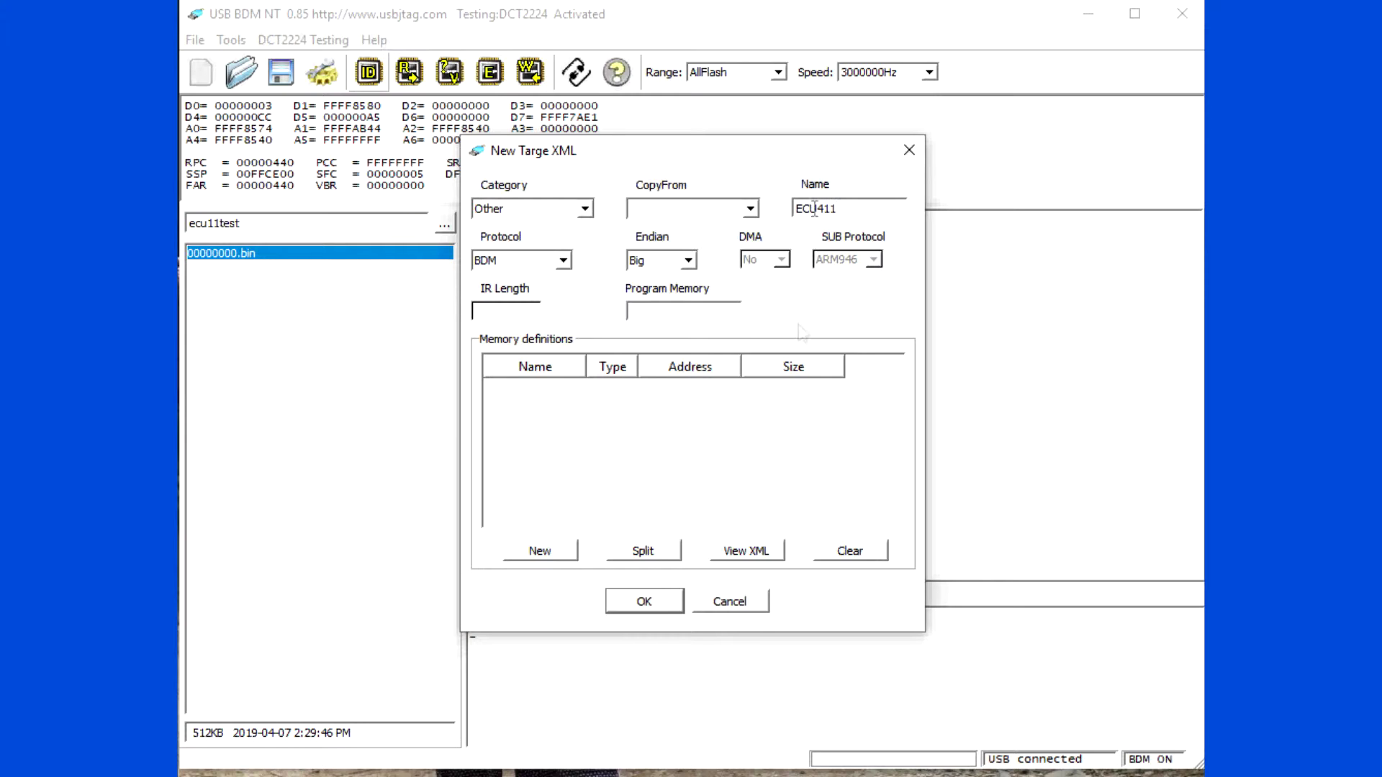
Add memory 'Code' with type 1, start 0, size 0x80000, and save the target.
left_click(536, 552)
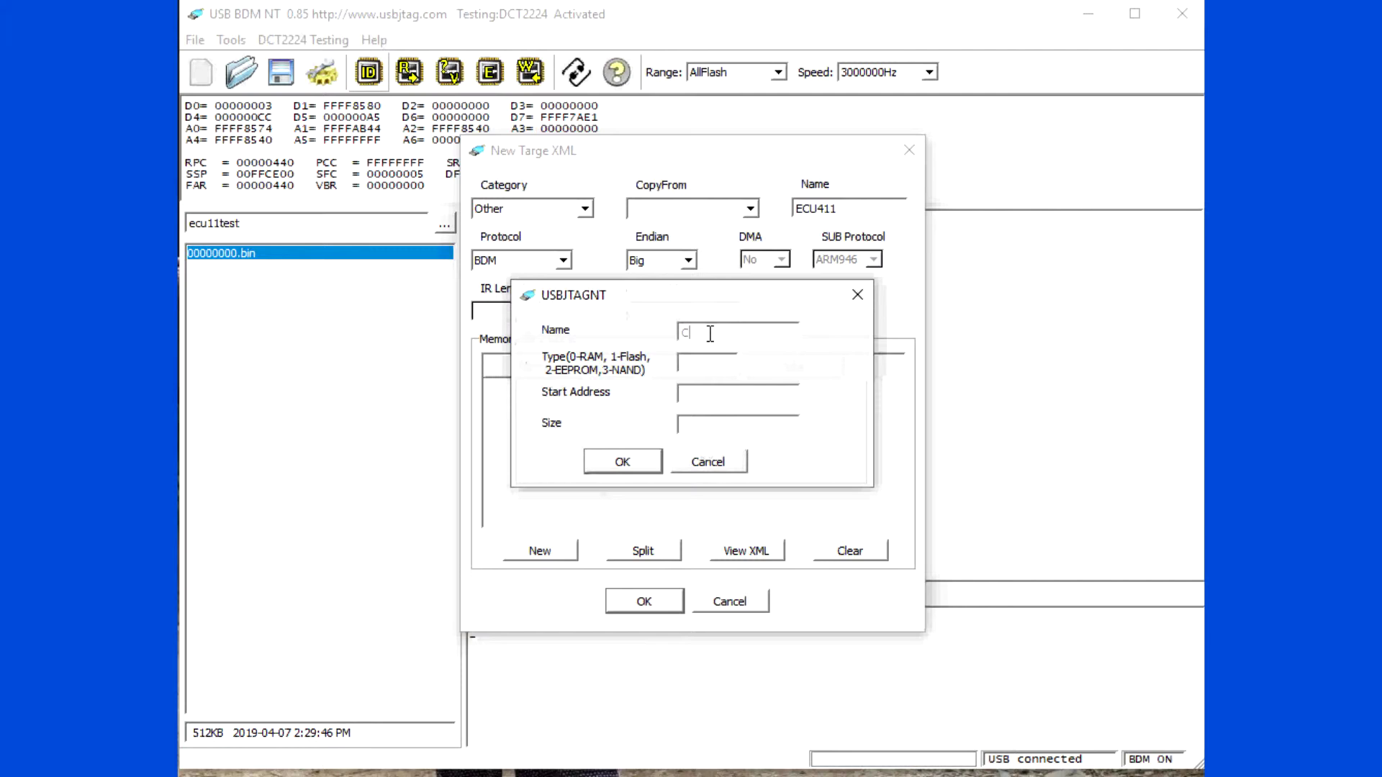
type("Code")
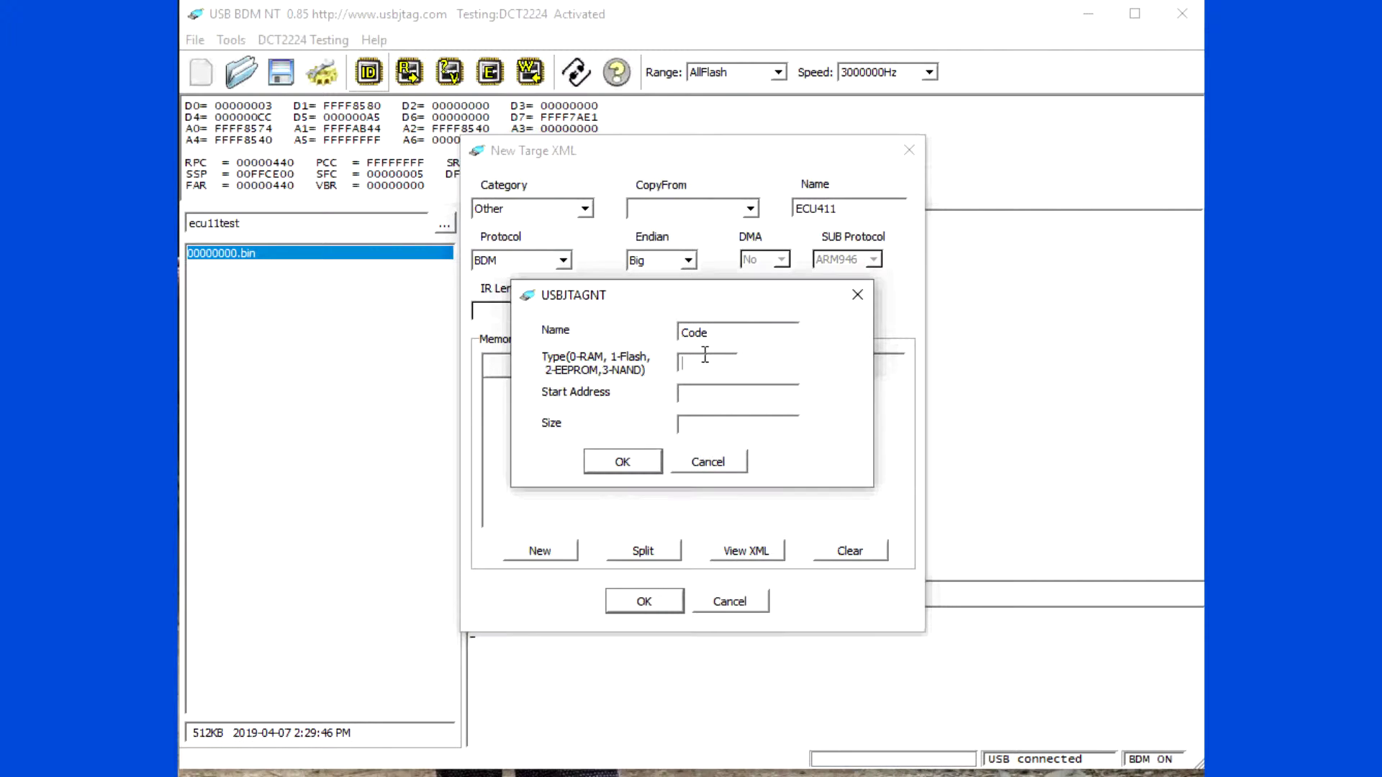
left_click(707, 362)
type("1")
left_click(709, 398)
type("0")
left_click(708, 429)
type("0x80000")
left_click(637, 466)
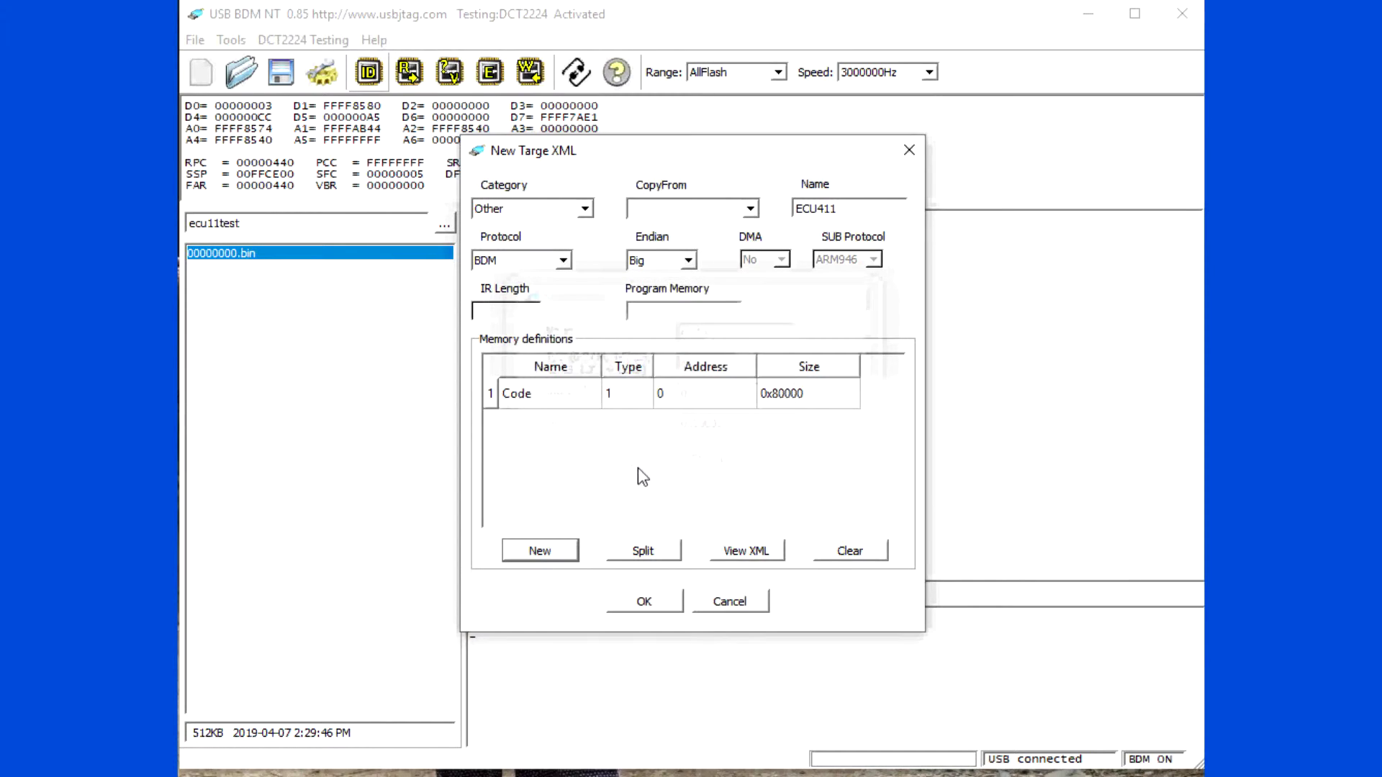
left_click(642, 601)
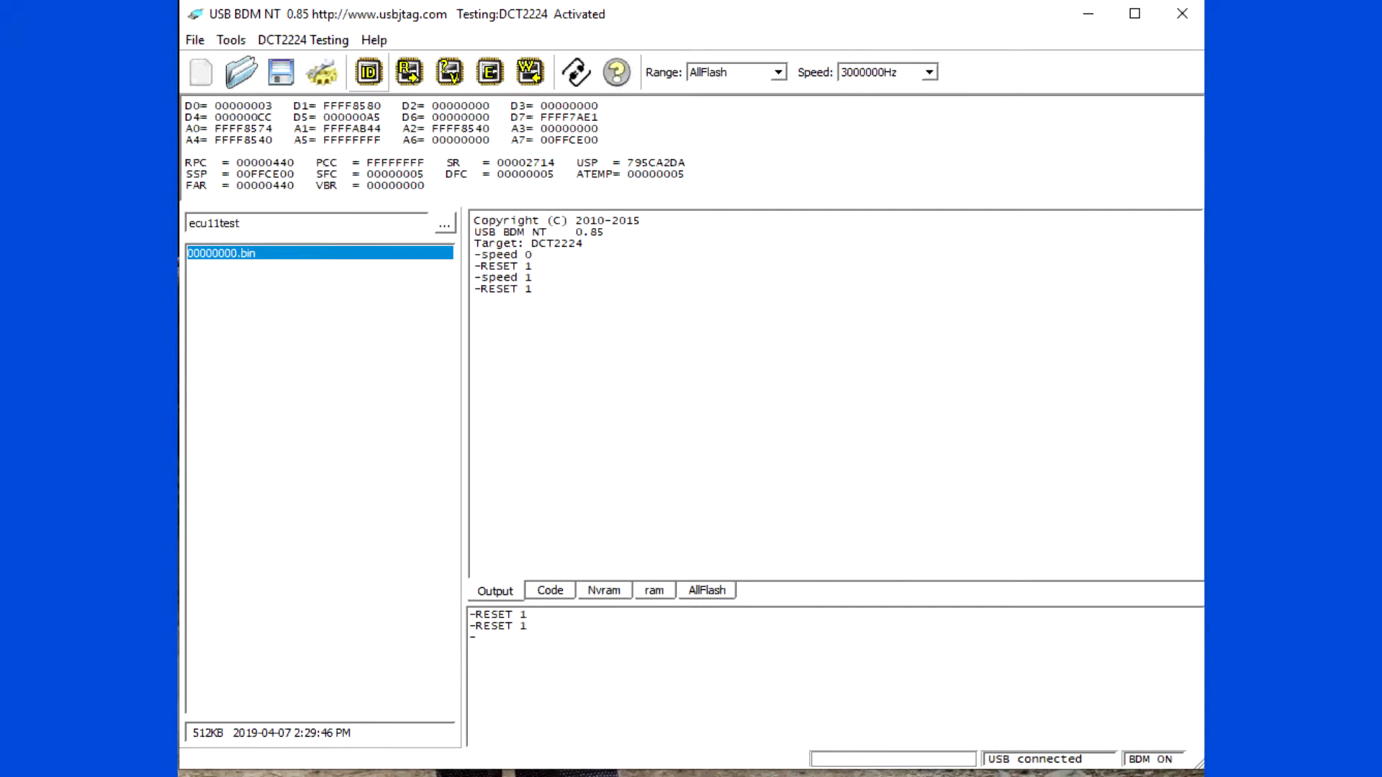
In Config, select ECU411 from the Other category and apply it.
left_click(233, 41)
left_click(302, 40)
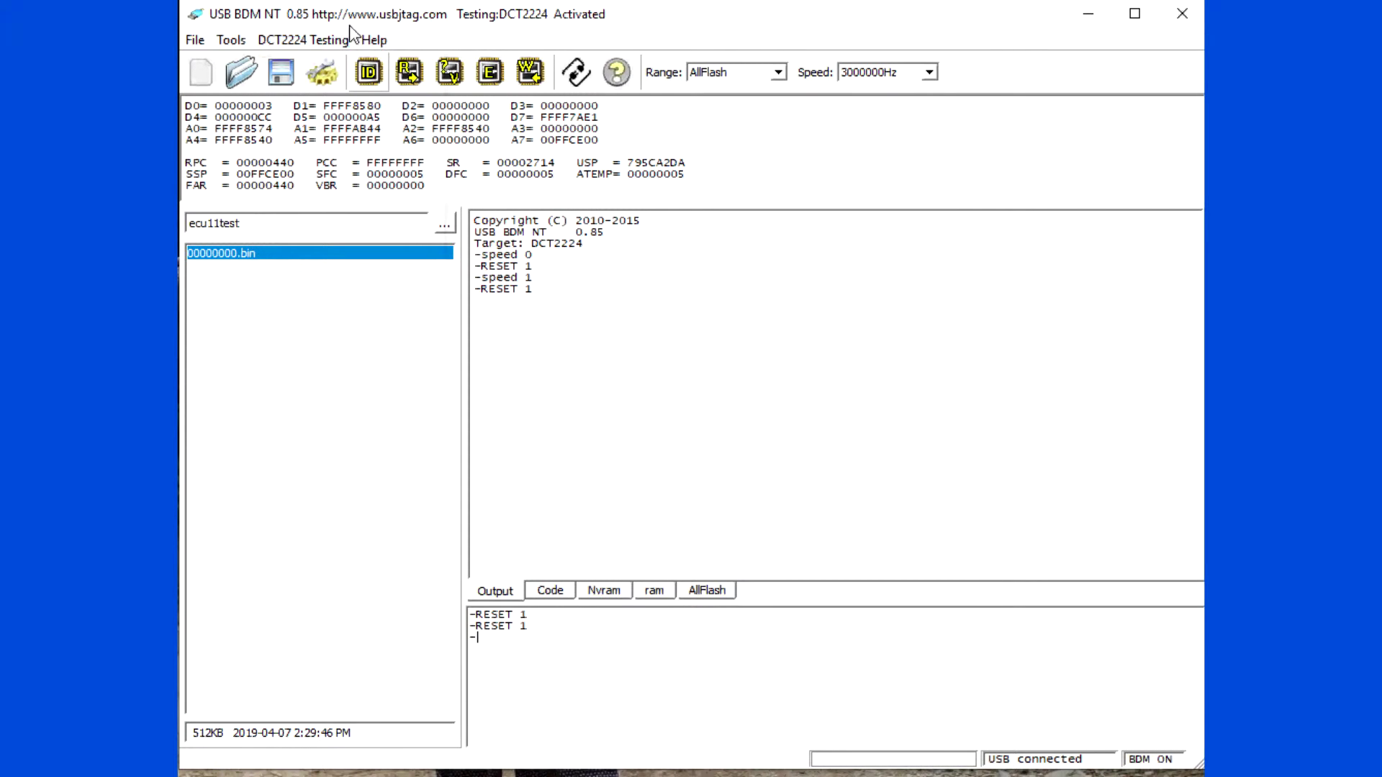
left_click(322, 72)
left_click(445, 300)
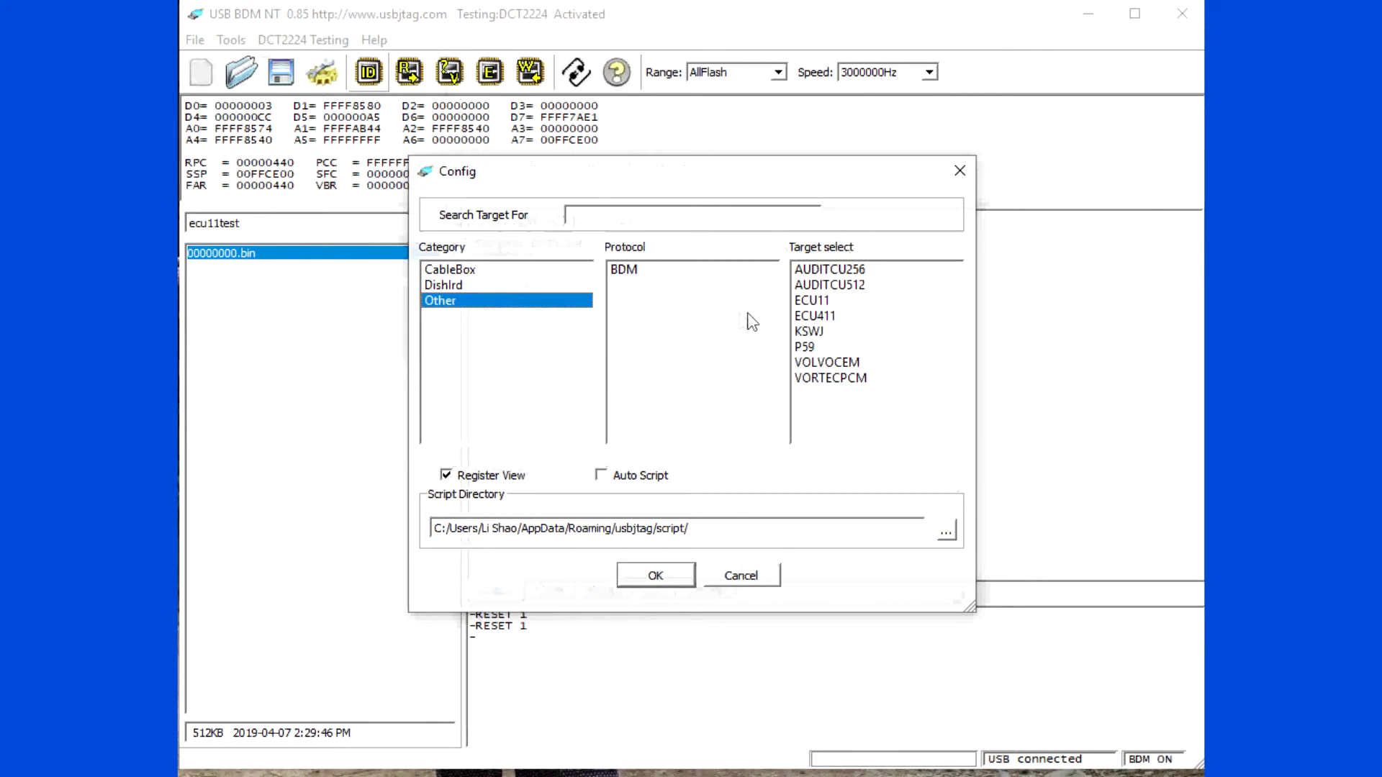
left_click(811, 316)
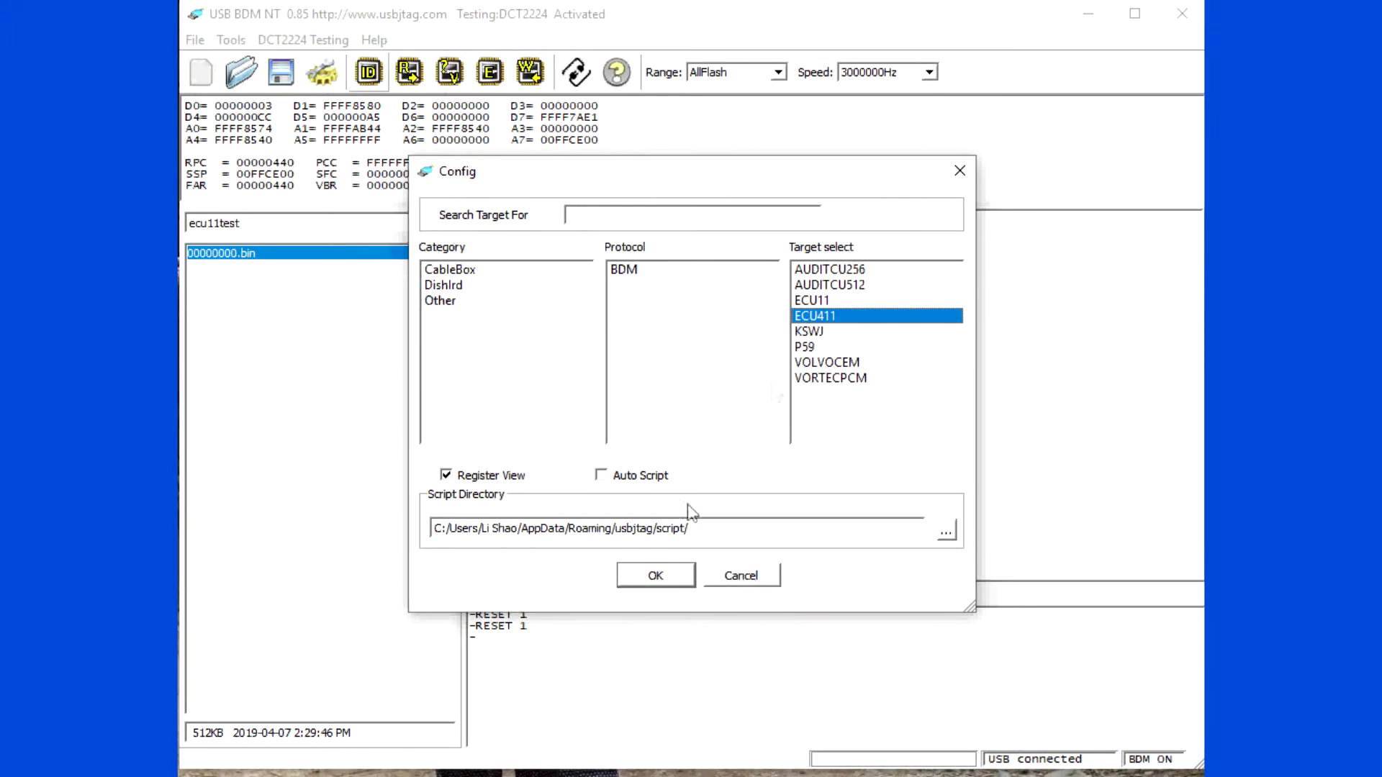
left_click(656, 573)
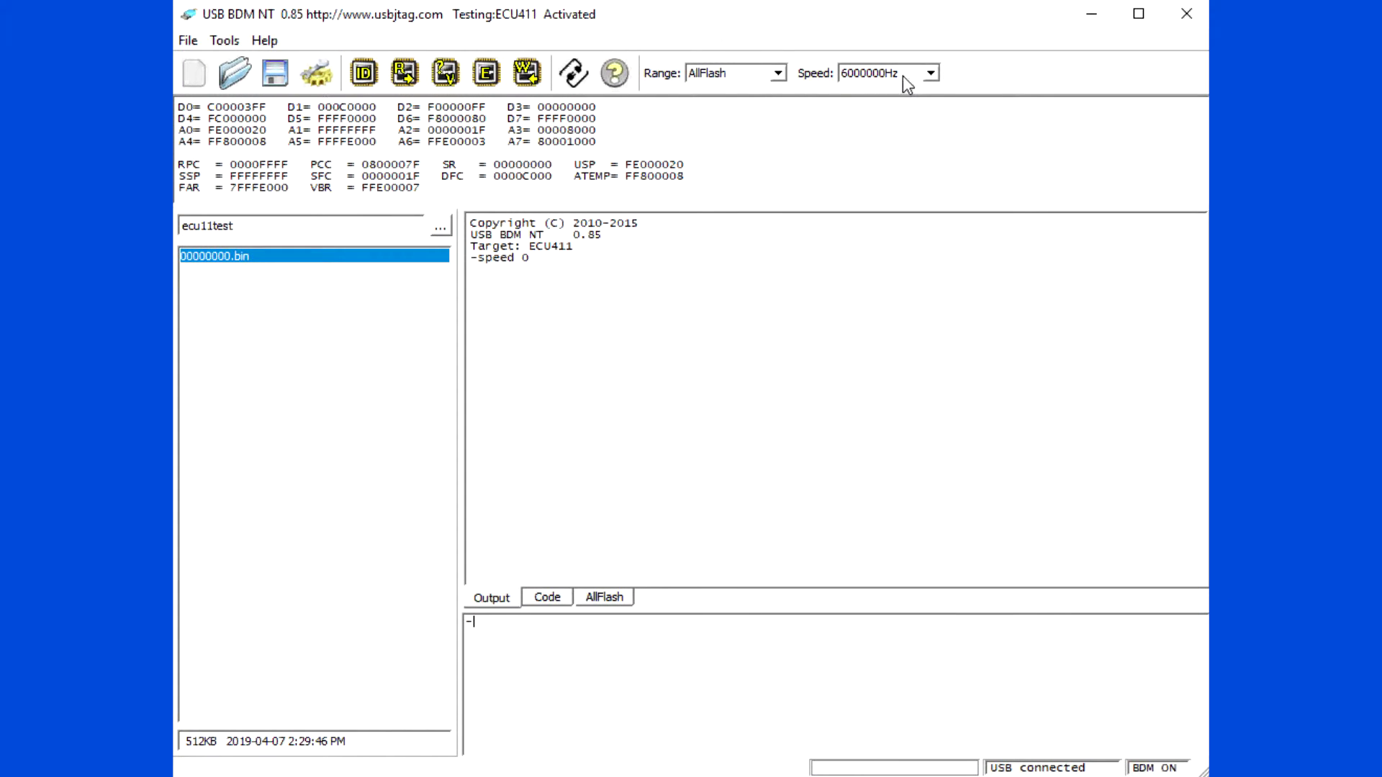
Open the configuration folder and bring up the context menu for TECU411.xml.
left_click(265, 40)
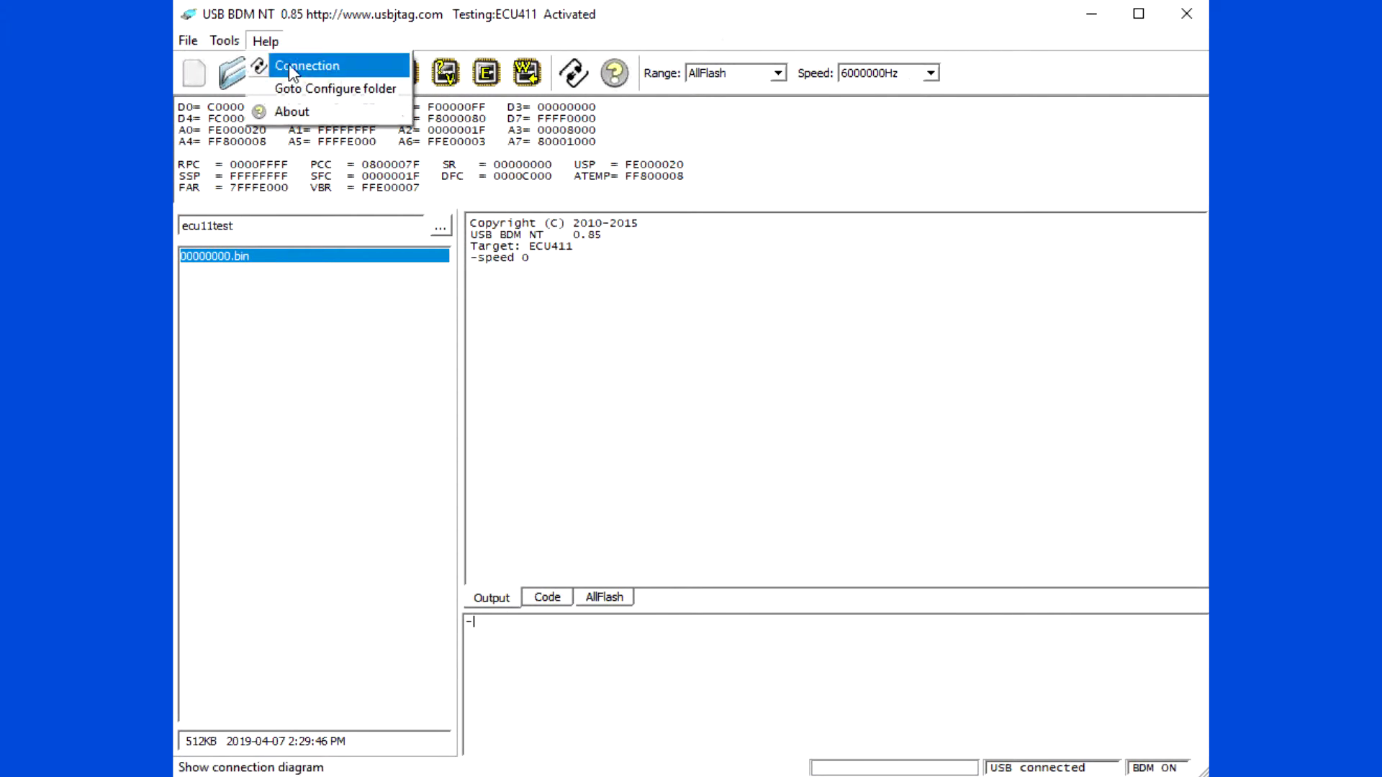
left_click(312, 90)
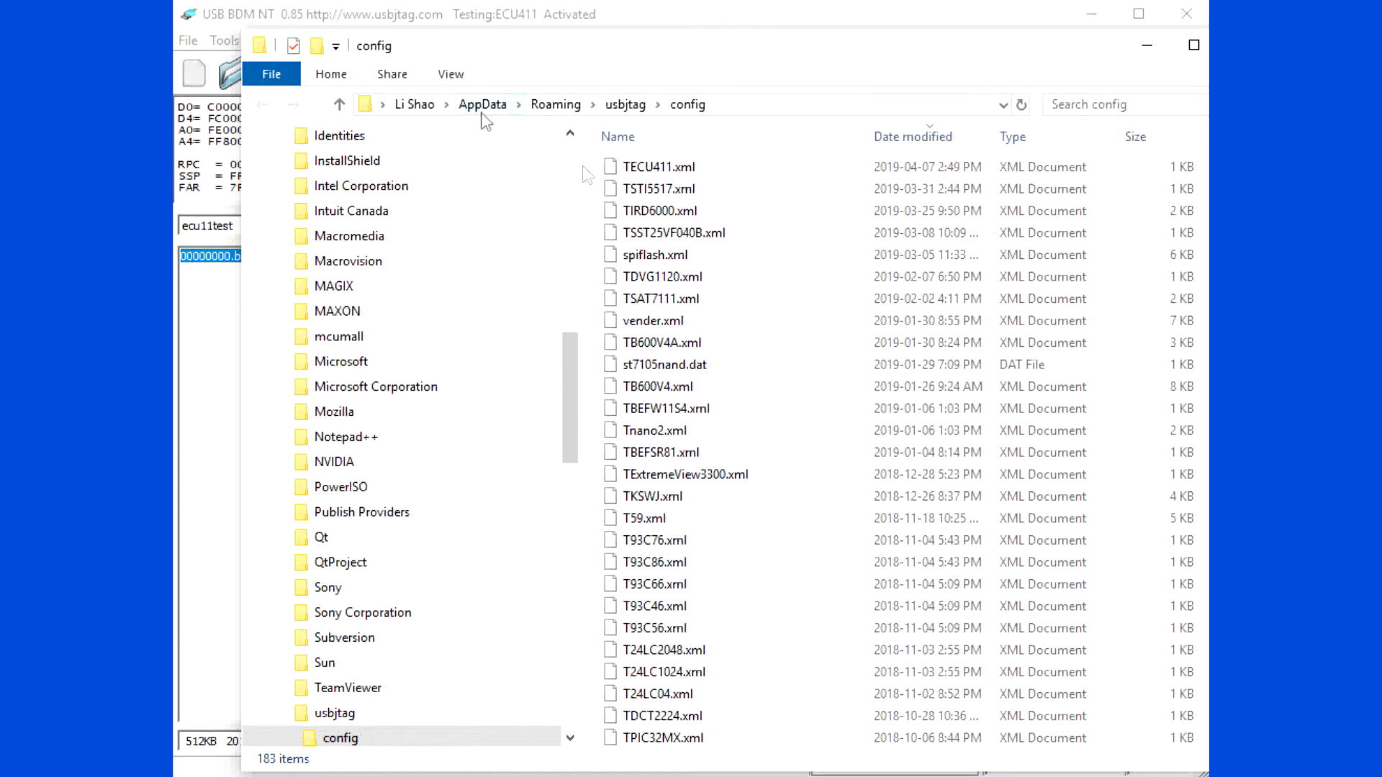
left_click(665, 173)
right_click(665, 172)
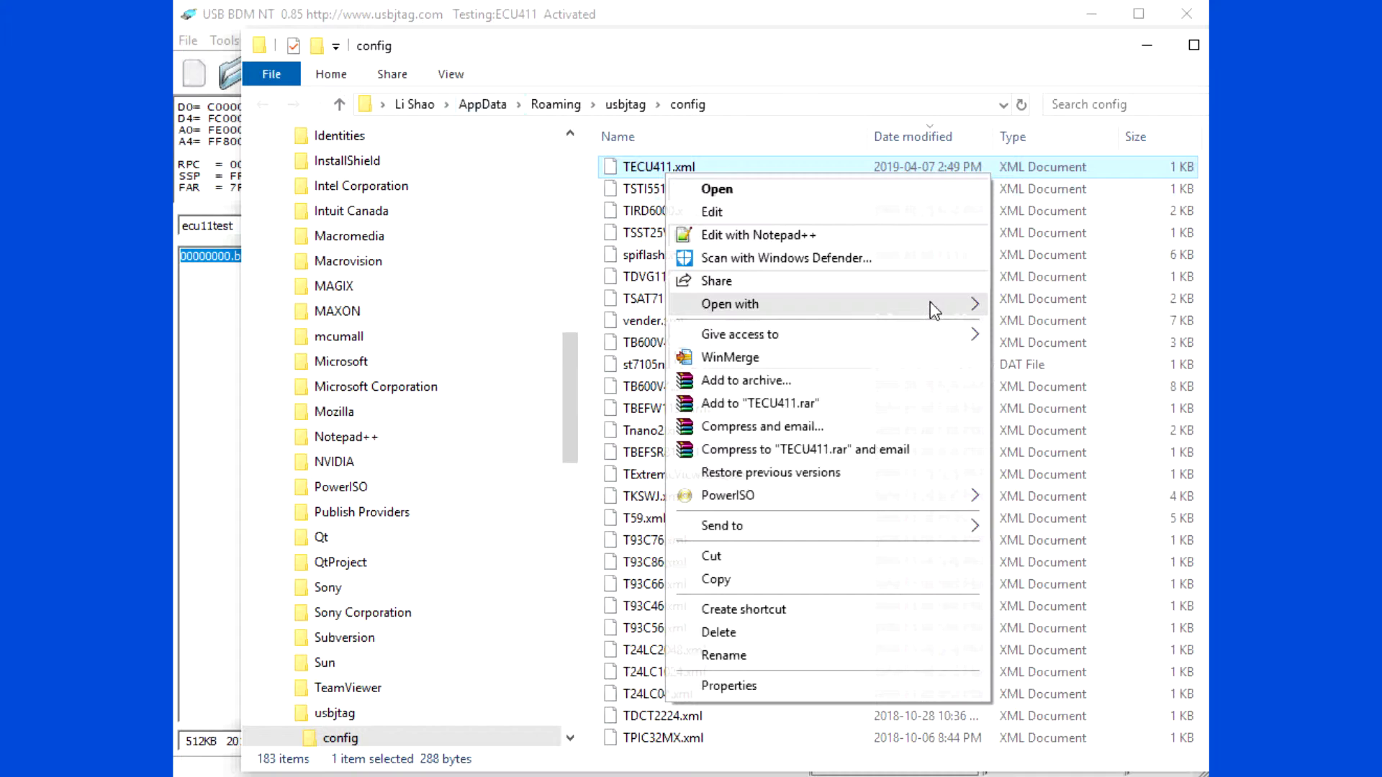
Open TECU411.xml in Notepad and add <Speed>1</Speed> after the Endian line.
mouse_move(934, 309)
left_click(1030, 420)
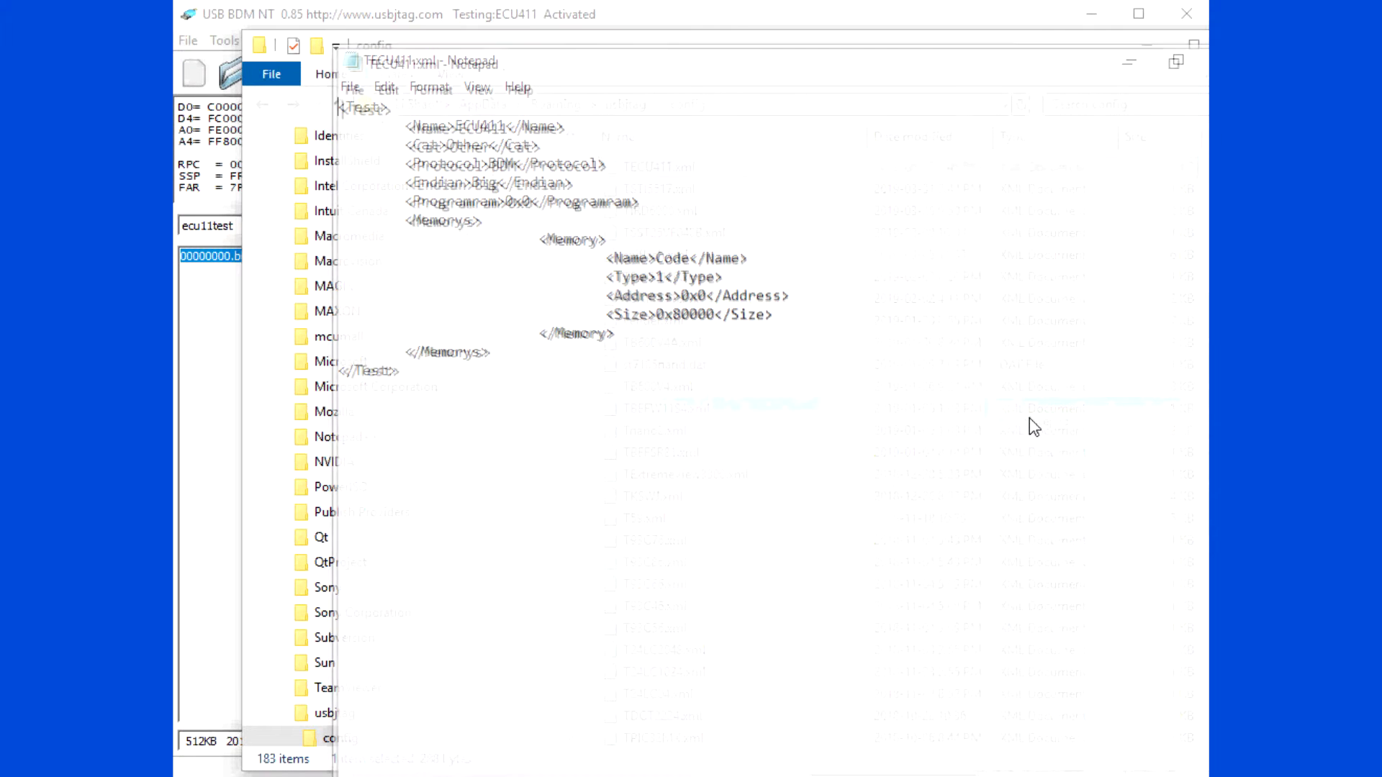
left_click(727, 195)
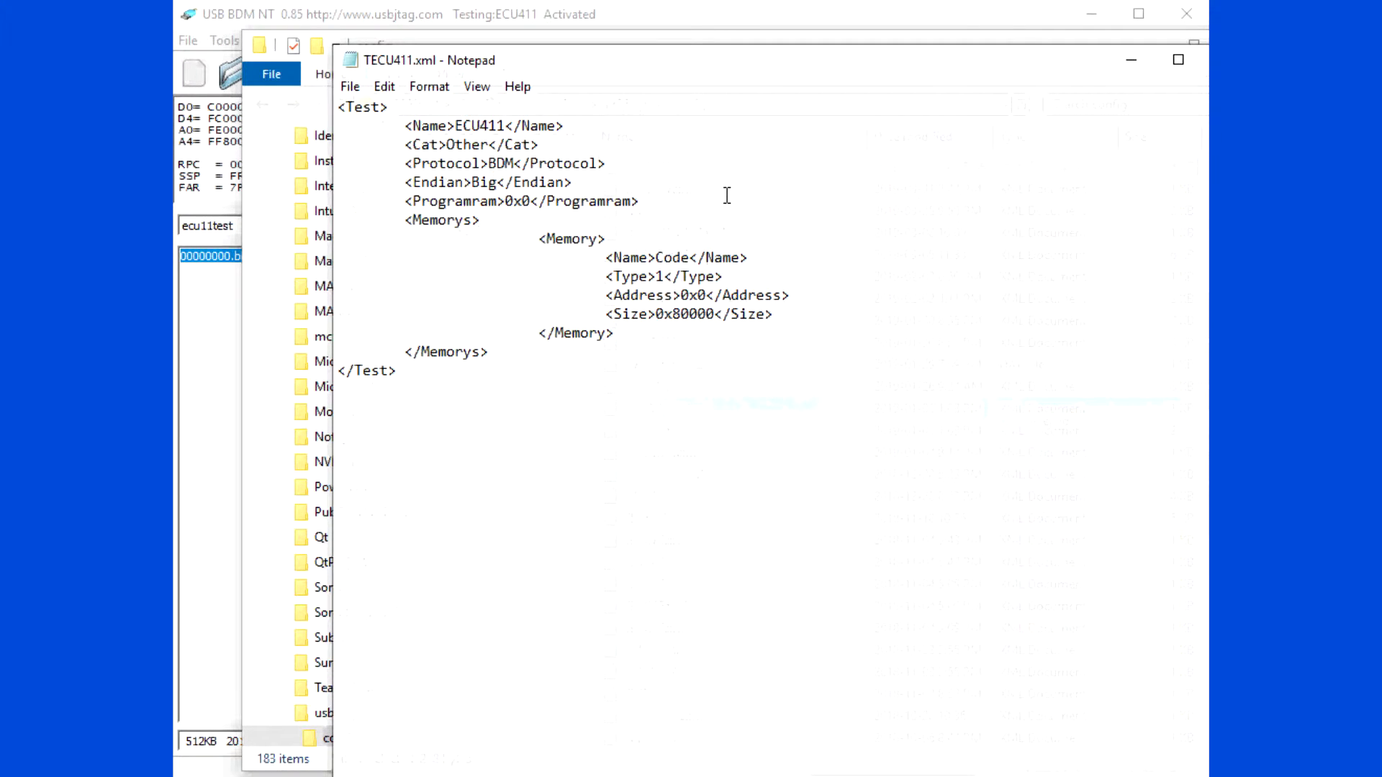
key("Up")
key("Return")
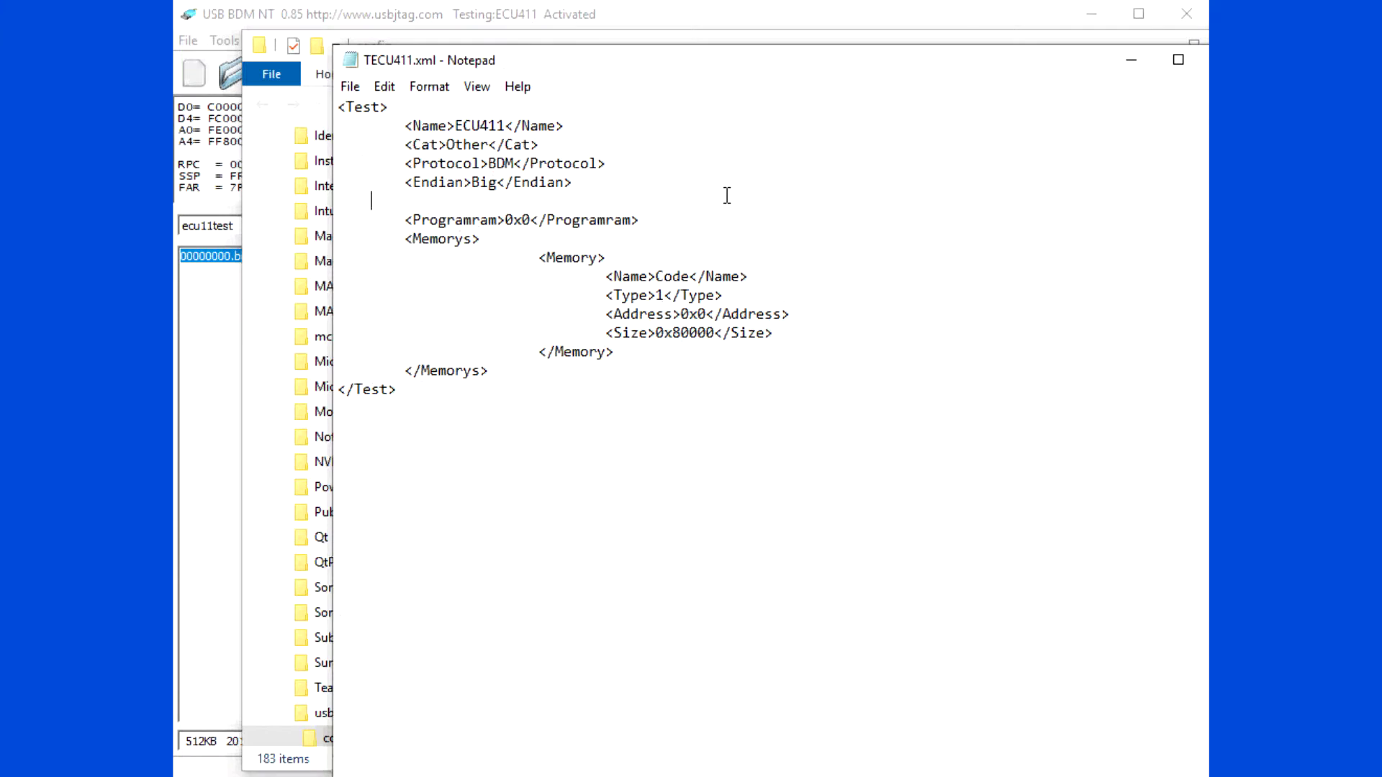
key("BackSpace")
key("BackSpace")
type("Speed>1</Sp")
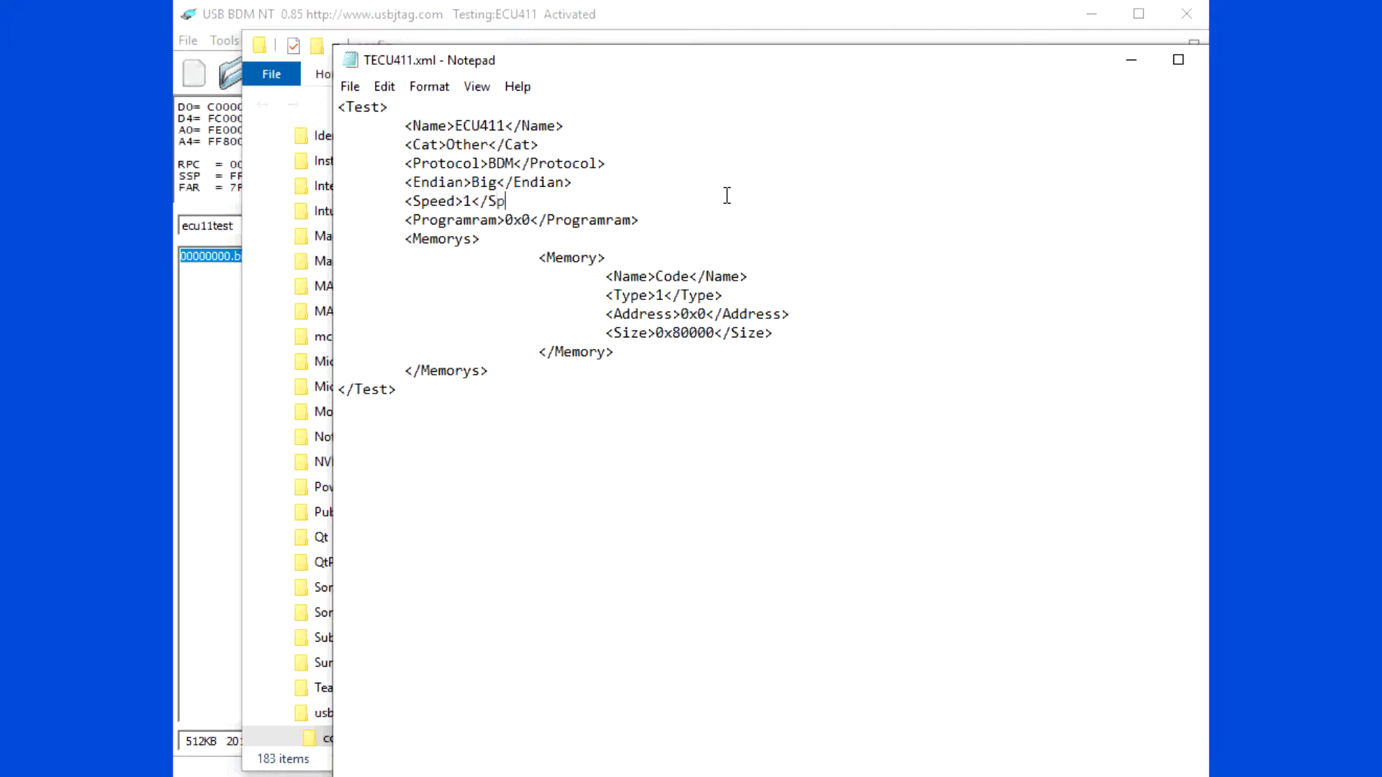
type("eed>")
Save TECU411.xml, close Notepad and return to USB BDM NT.
left_click(350, 86)
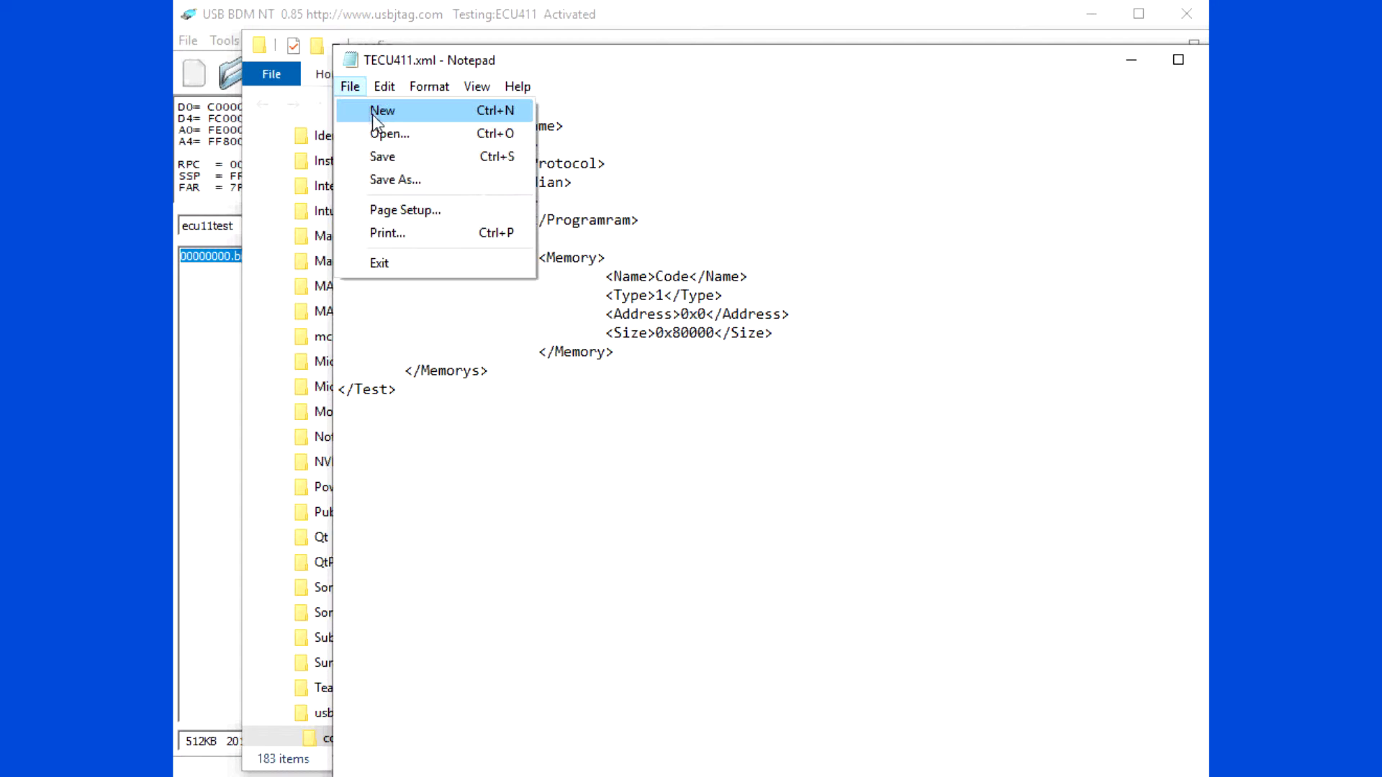
left_click(380, 156)
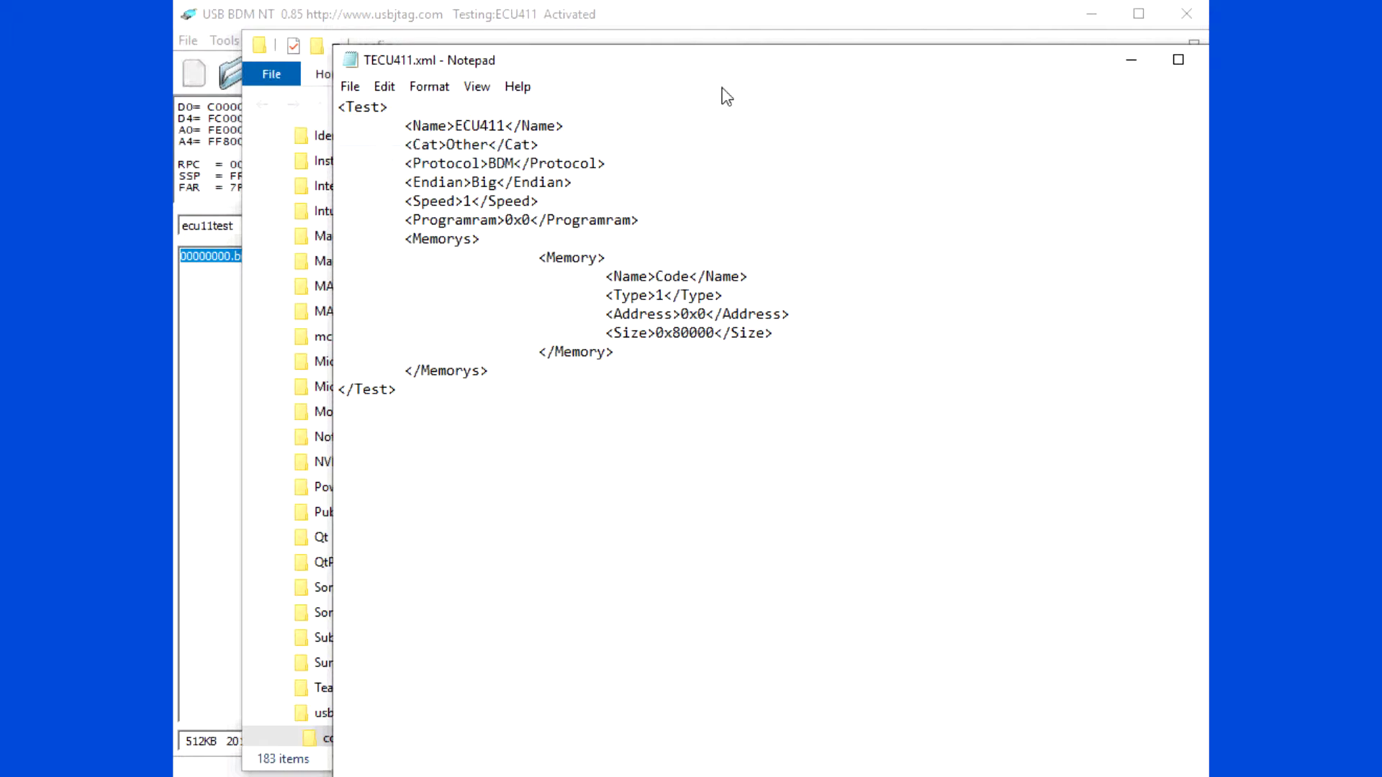
left_click(1207, 60)
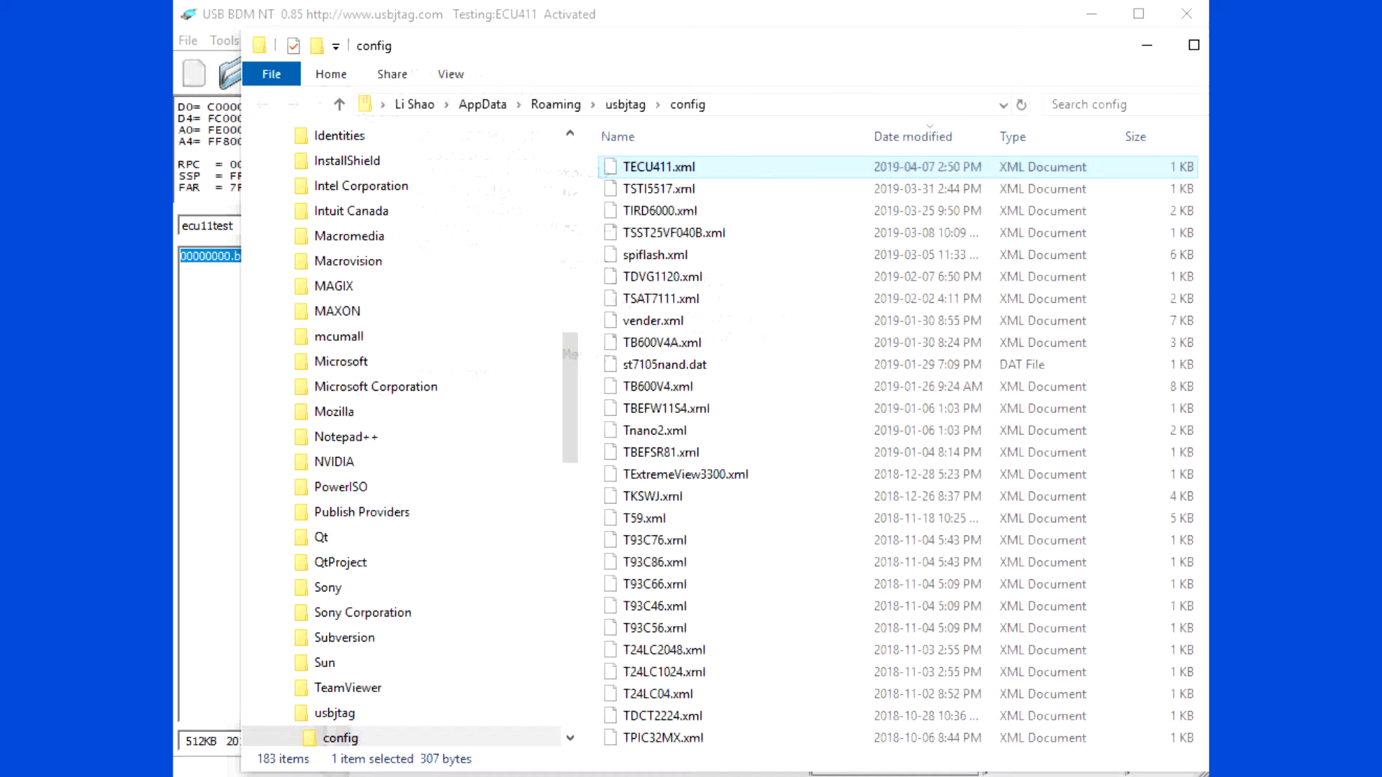
key("alt+Tab")
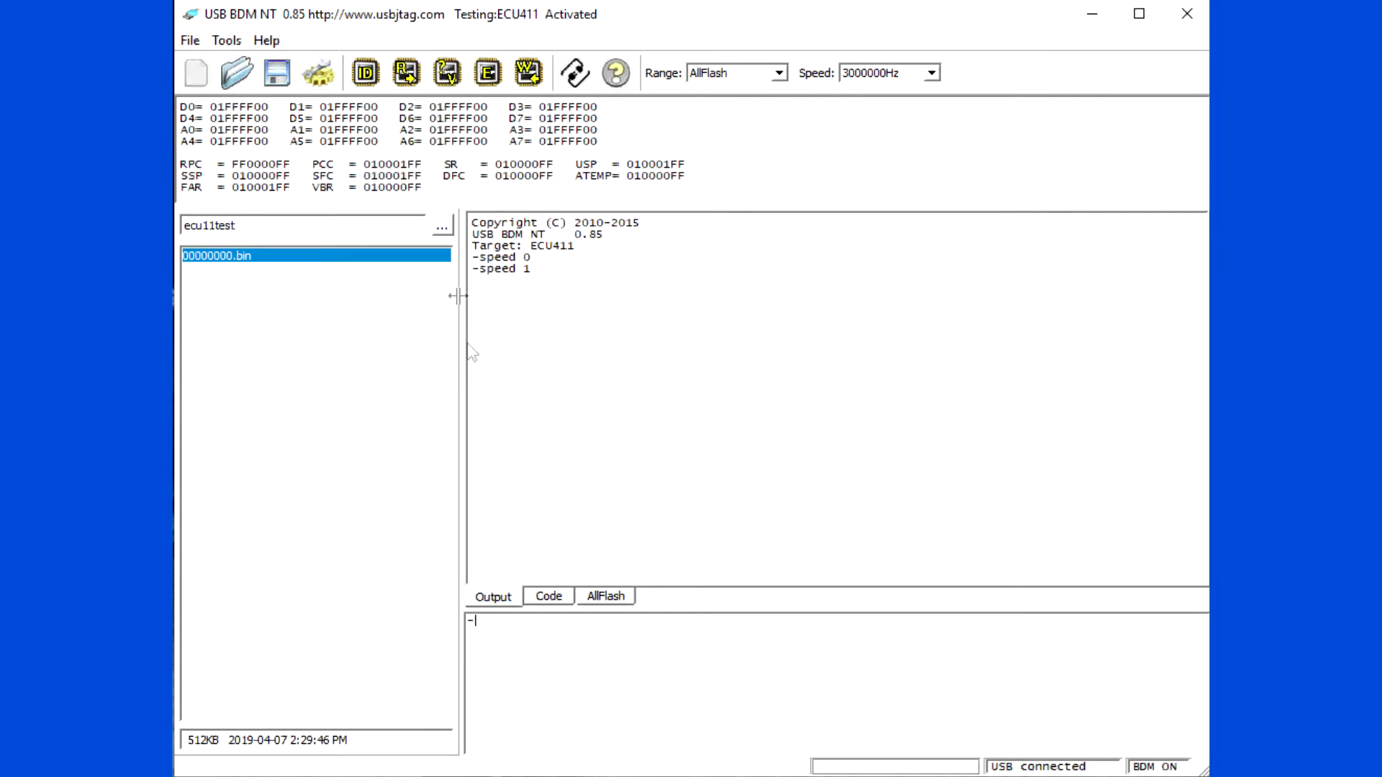
Reset the ECU411, compare 00000000.bin against Code memory, then run flash ID detection.
type("reset 1")
key("Return")
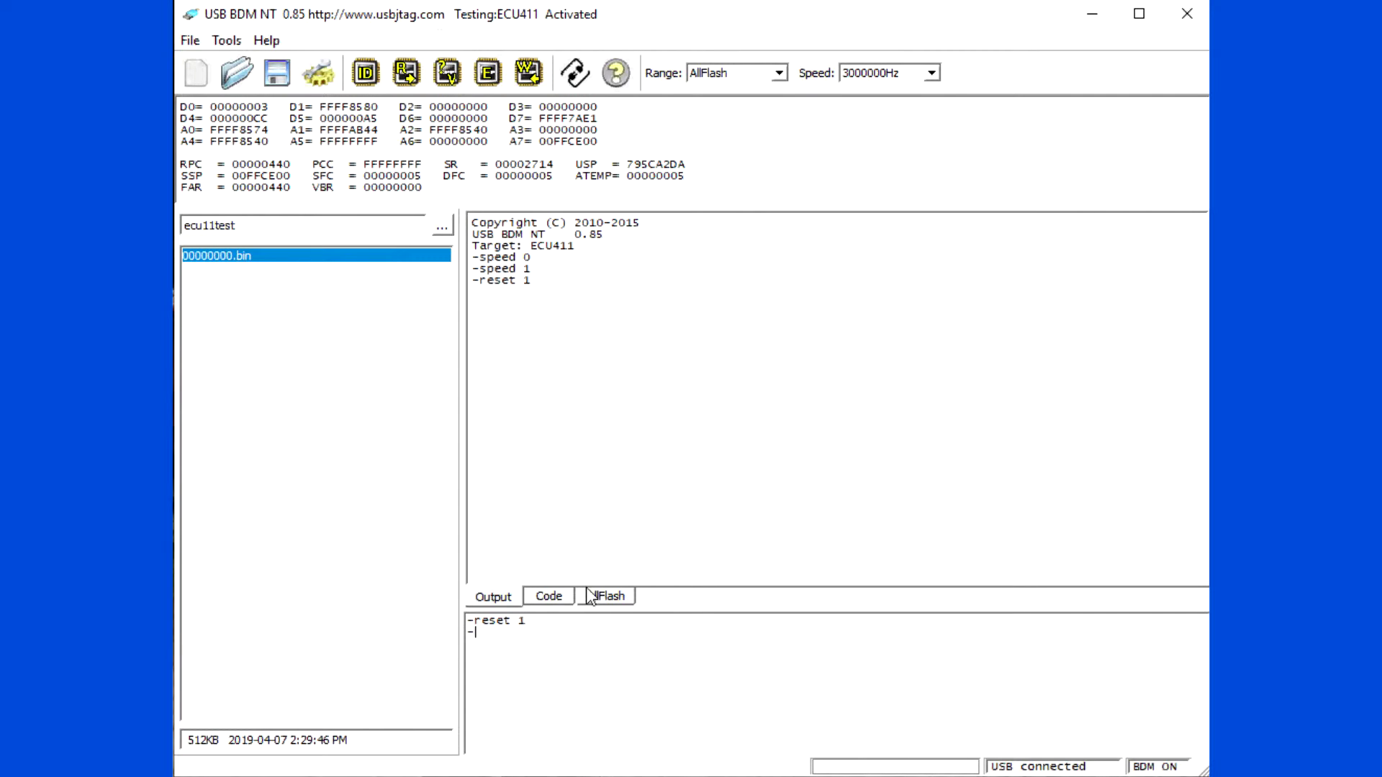
left_click(566, 597)
double_click(286, 257)
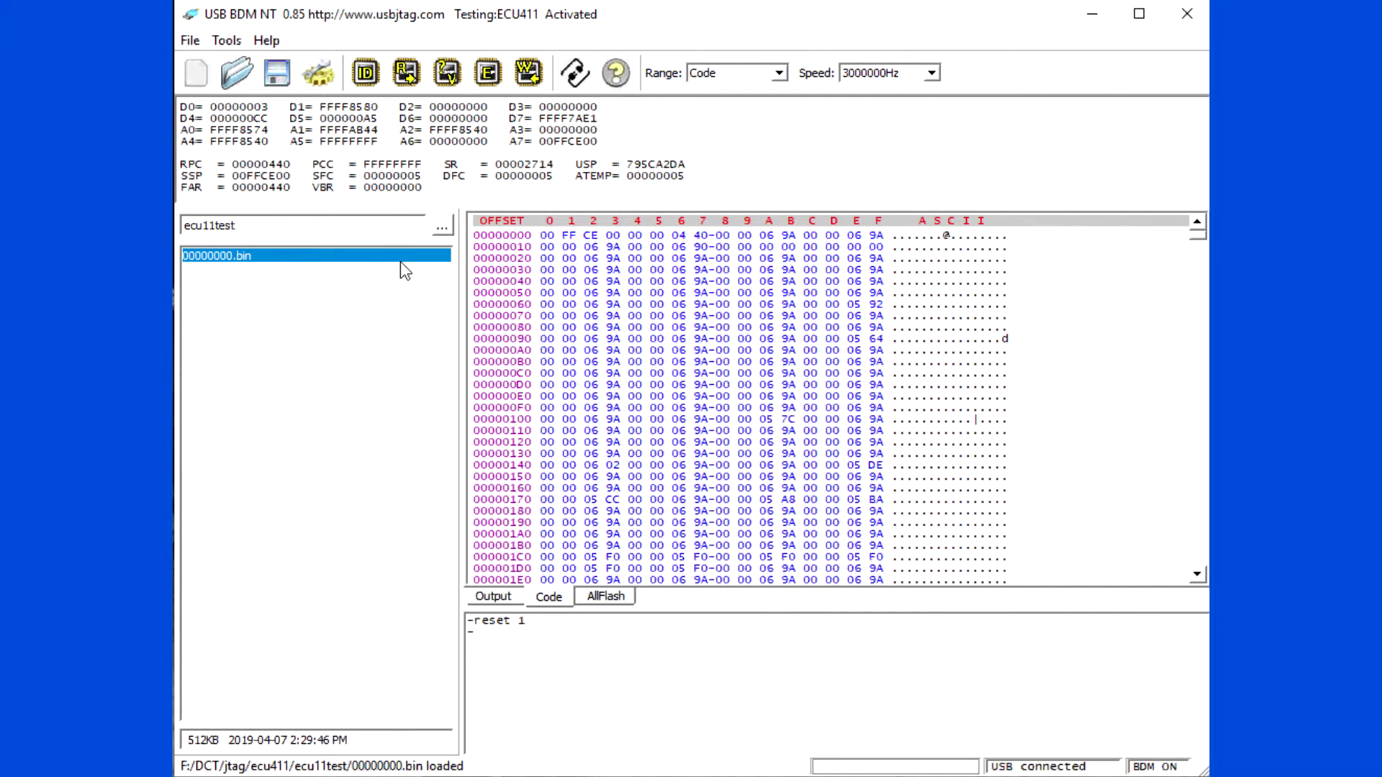
left_click(447, 73)
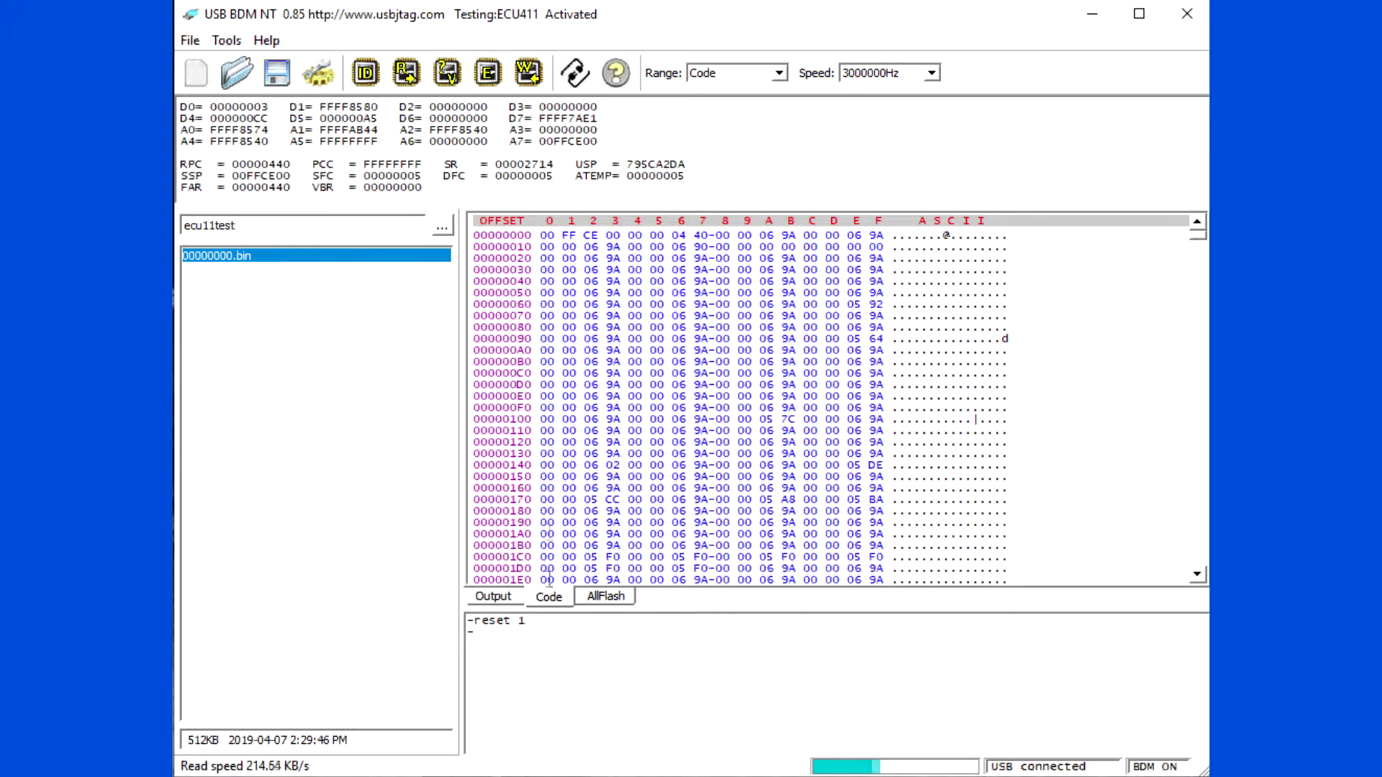
left_click(493, 597)
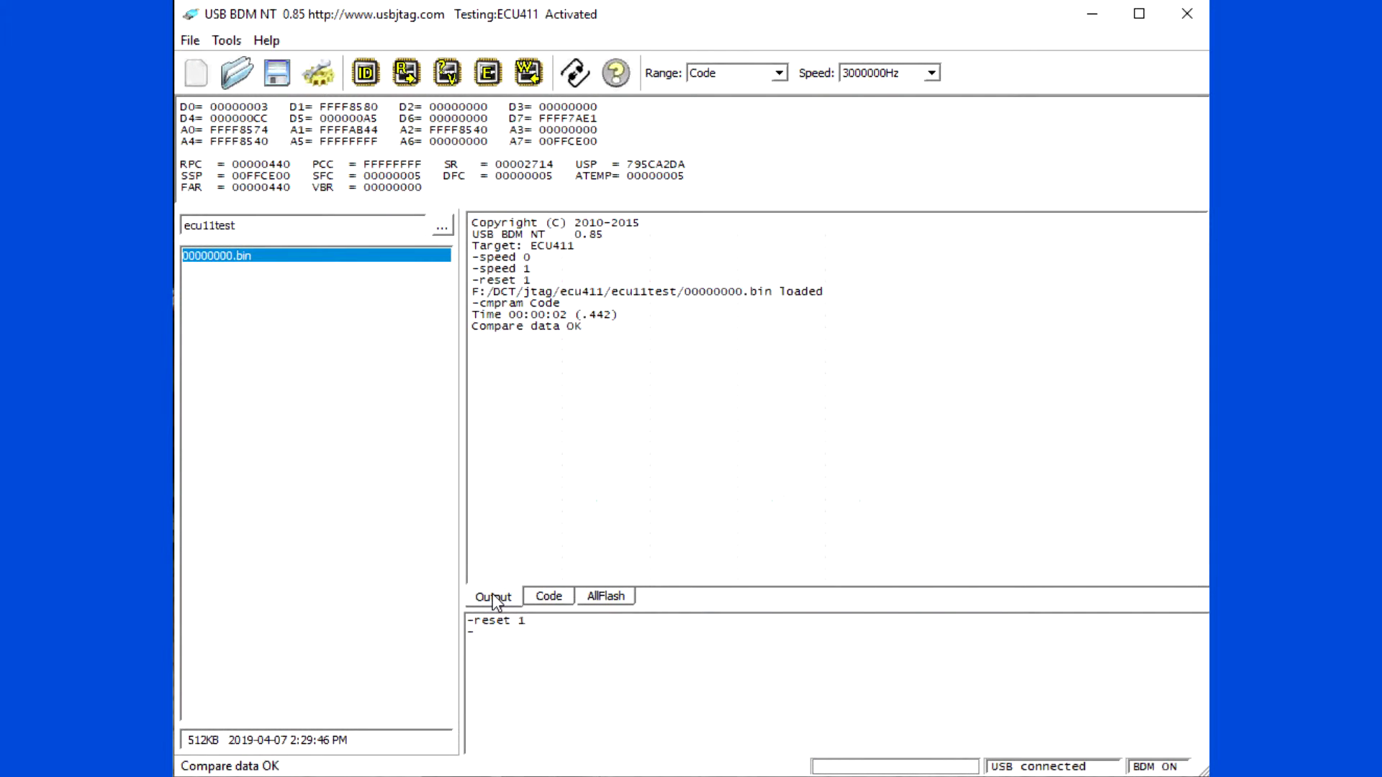
left_click(367, 75)
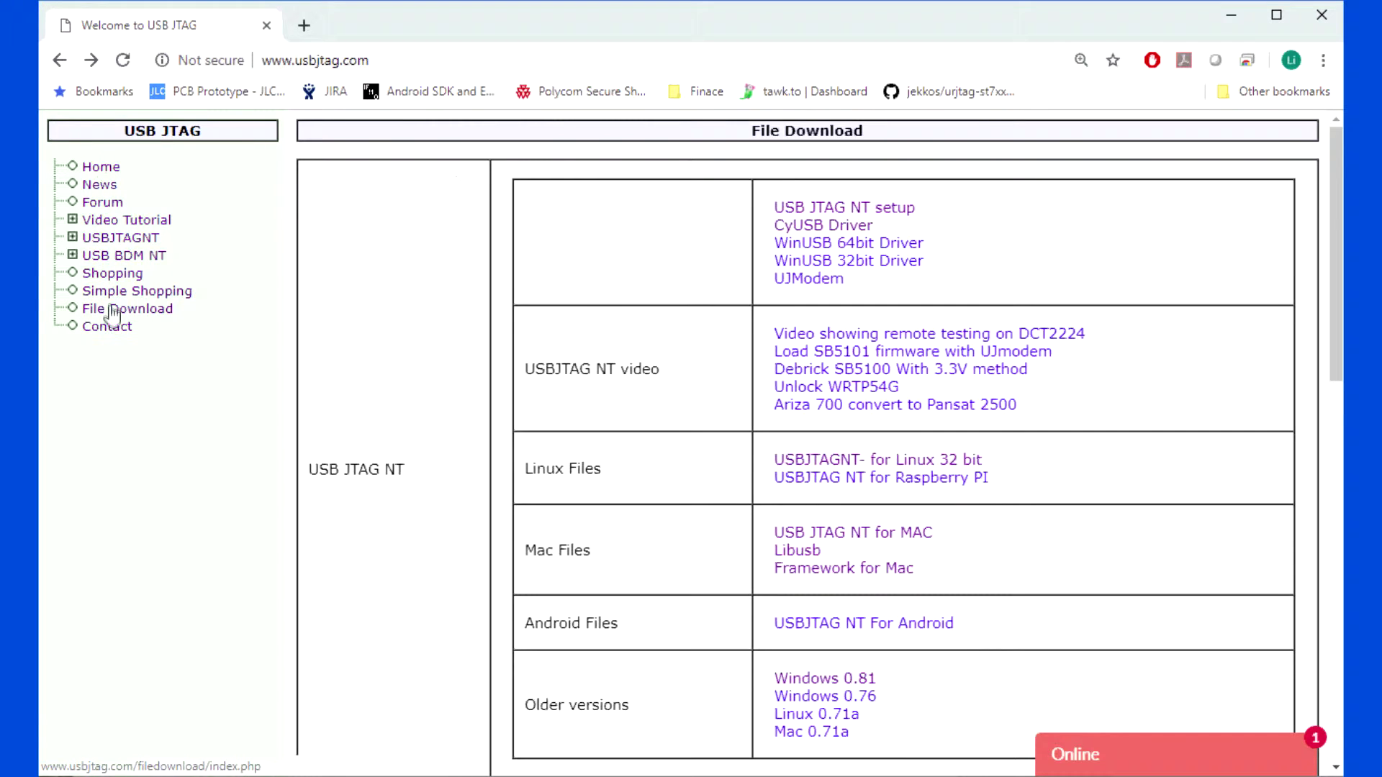
Download the Dismot68 zip in Chrome and extract it into the ecu11test folder.
scroll(533, 273, "down", 2)
scroll(533, 274, "down", 7)
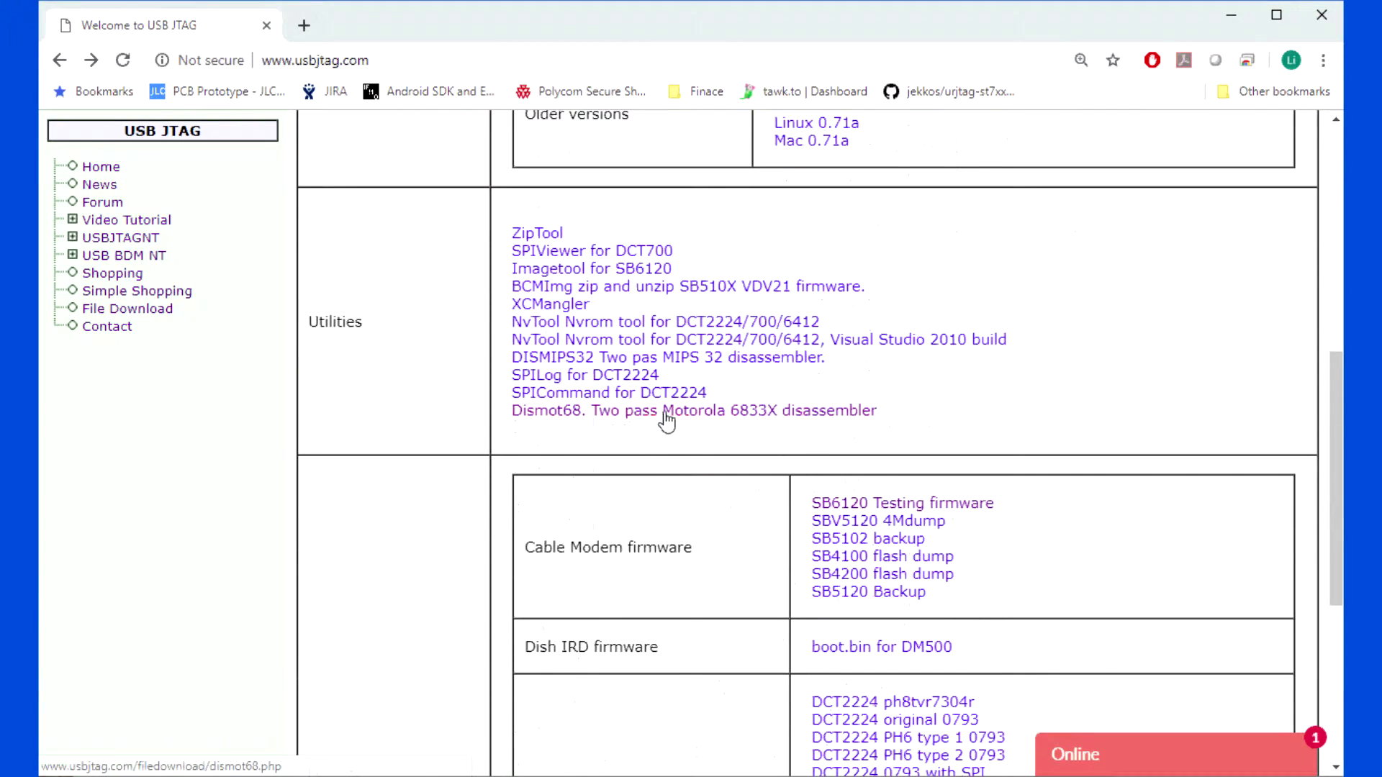
left_click(660, 416)
left_click(585, 293)
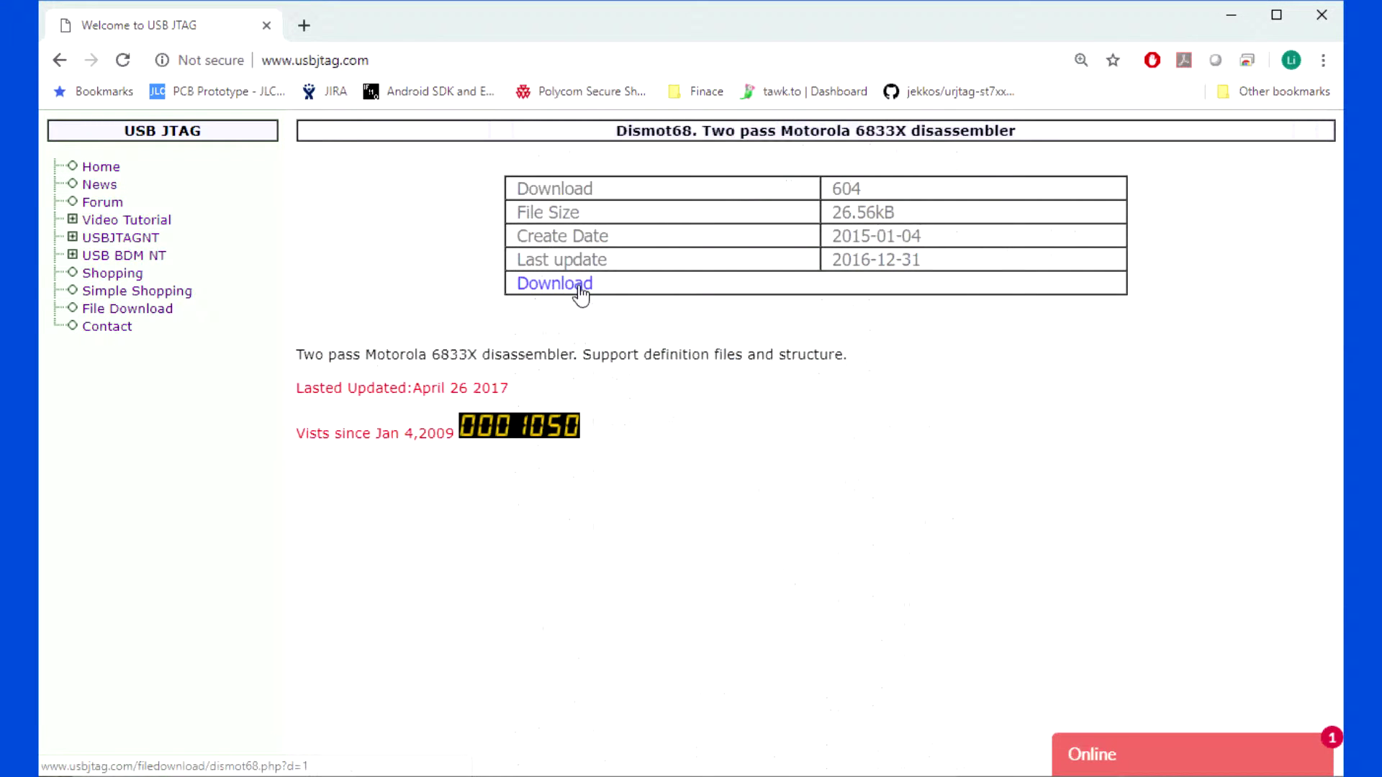
left_click(213, 756)
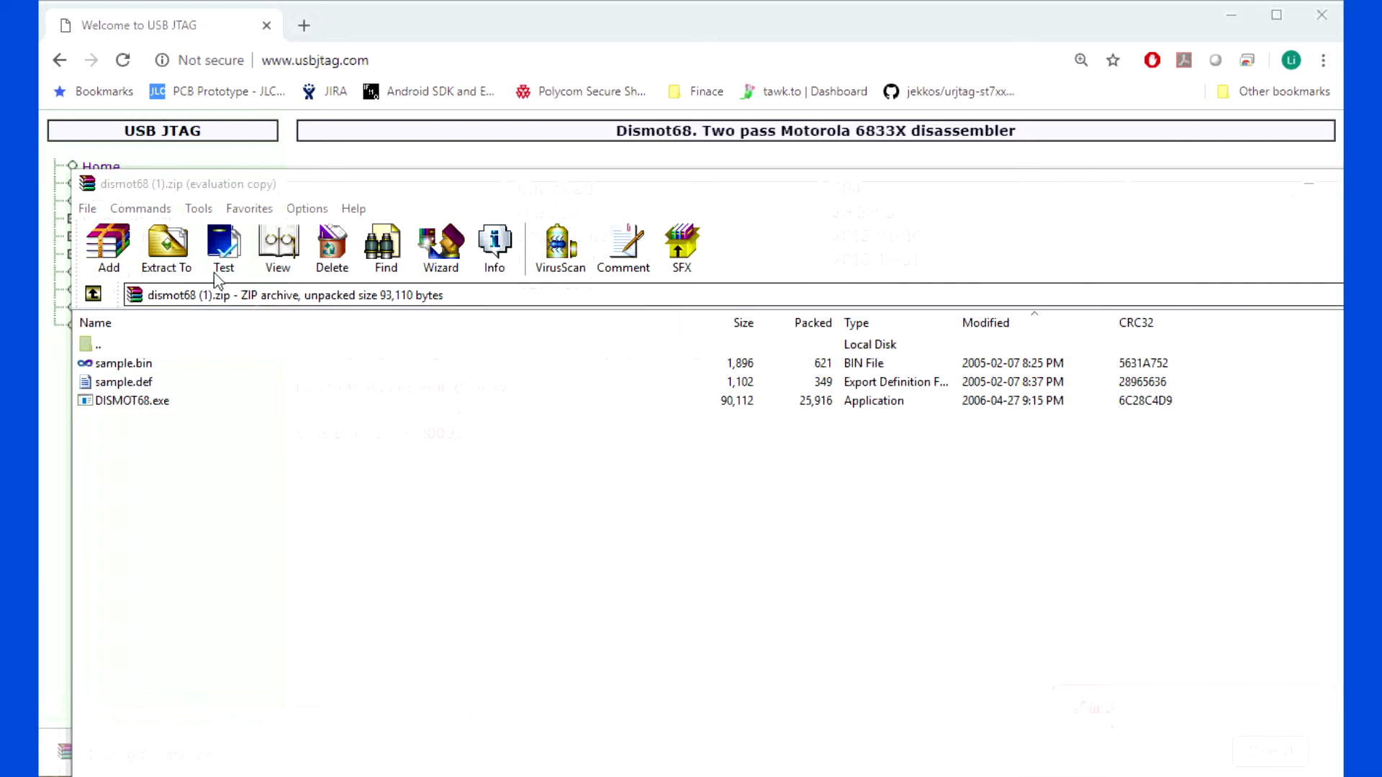
left_click(167, 247)
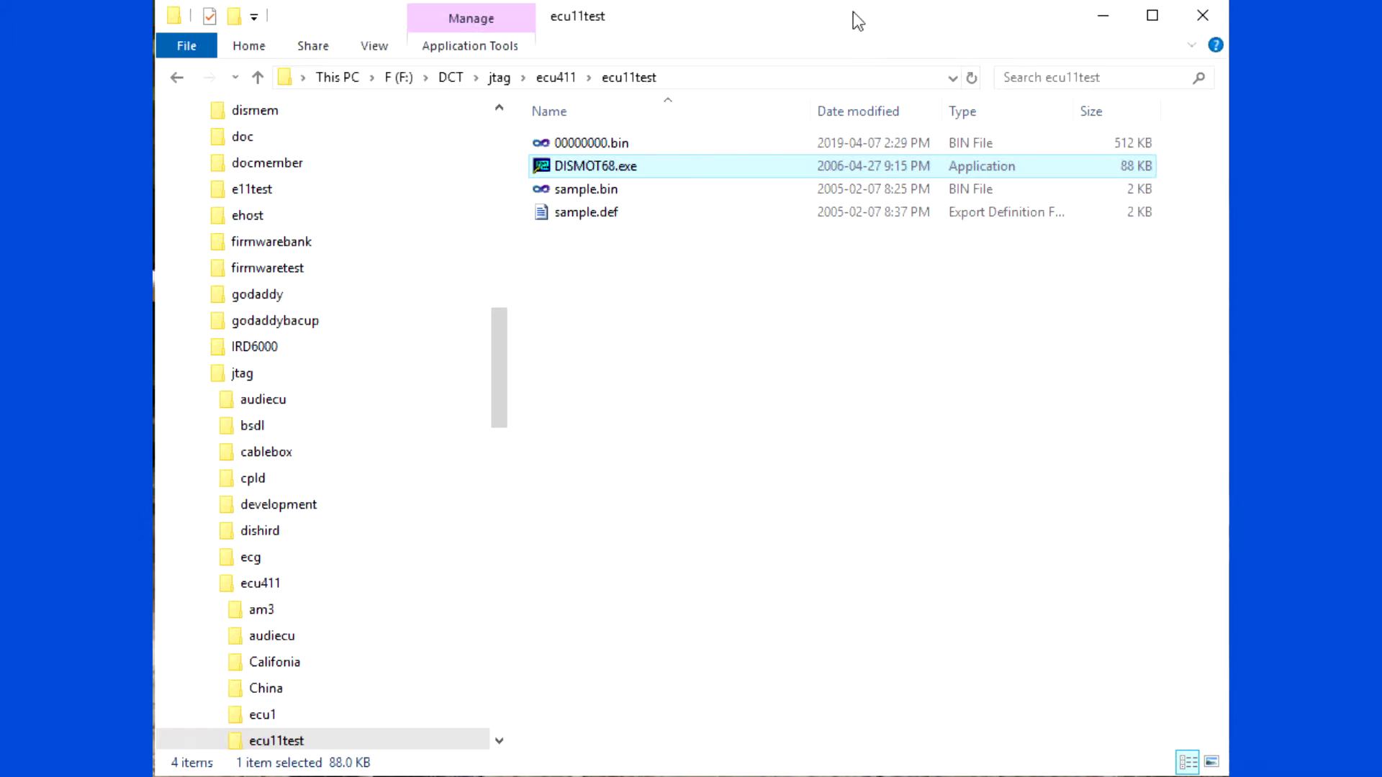
Disassemble 00000000.bin with DISMOT68 (0–7FFFF) and select the resulting 00000000.asm.
double_click(610, 165)
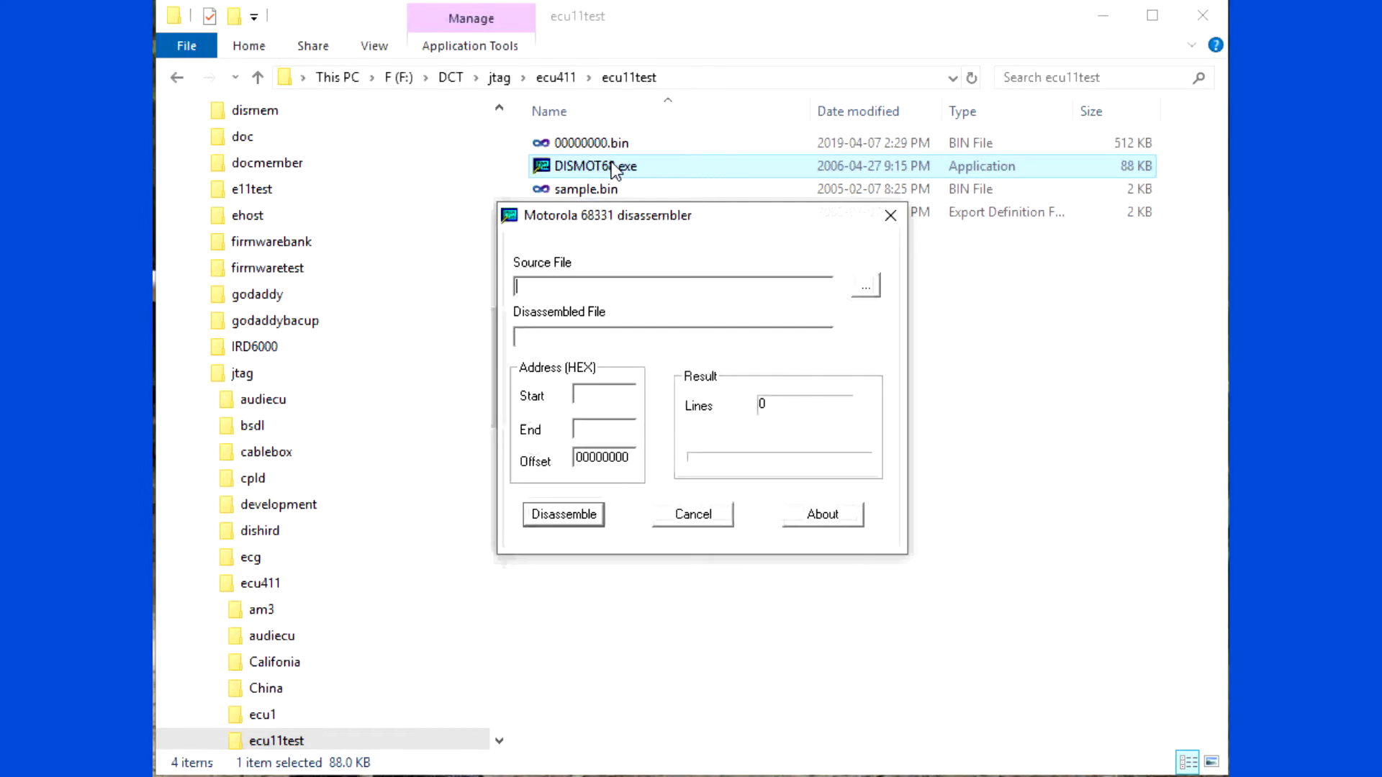
left_click(865, 286)
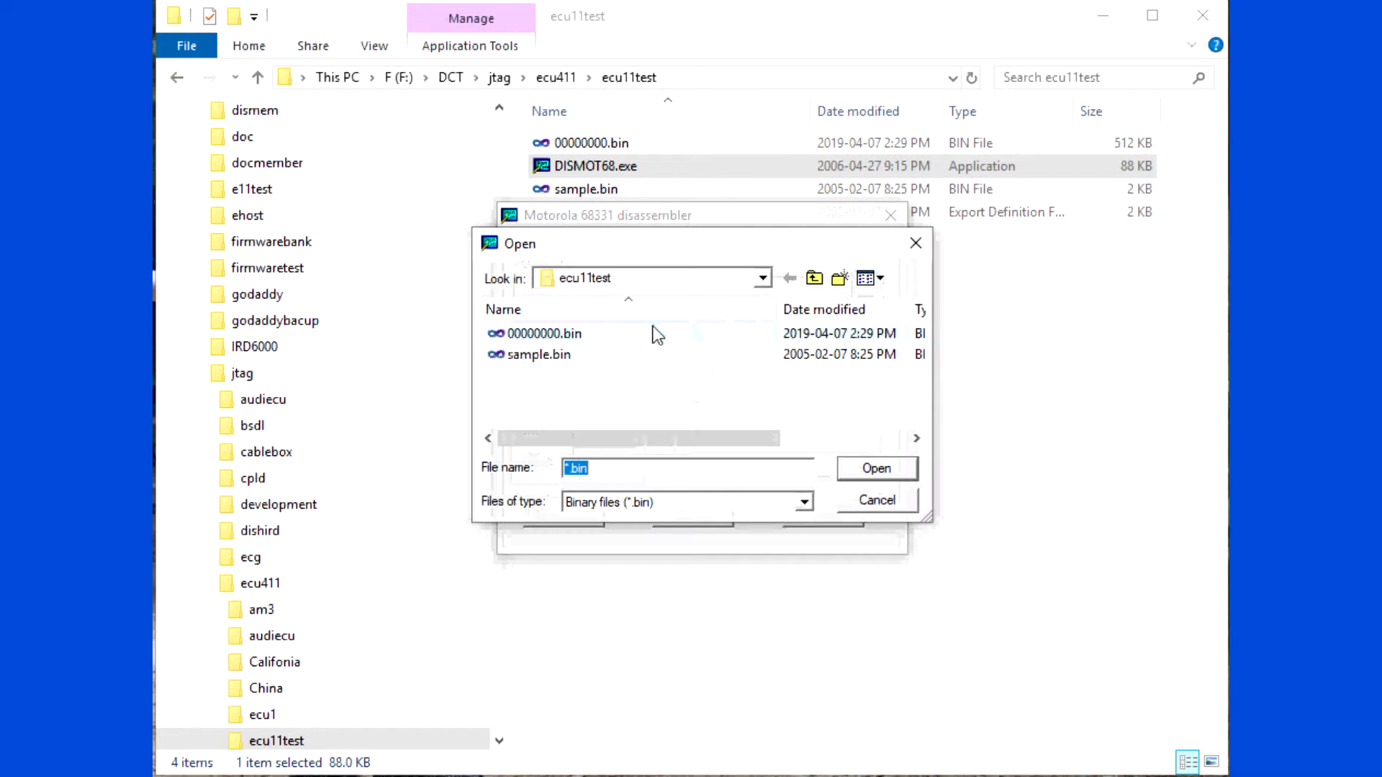
left_click(571, 337)
double_click(571, 339)
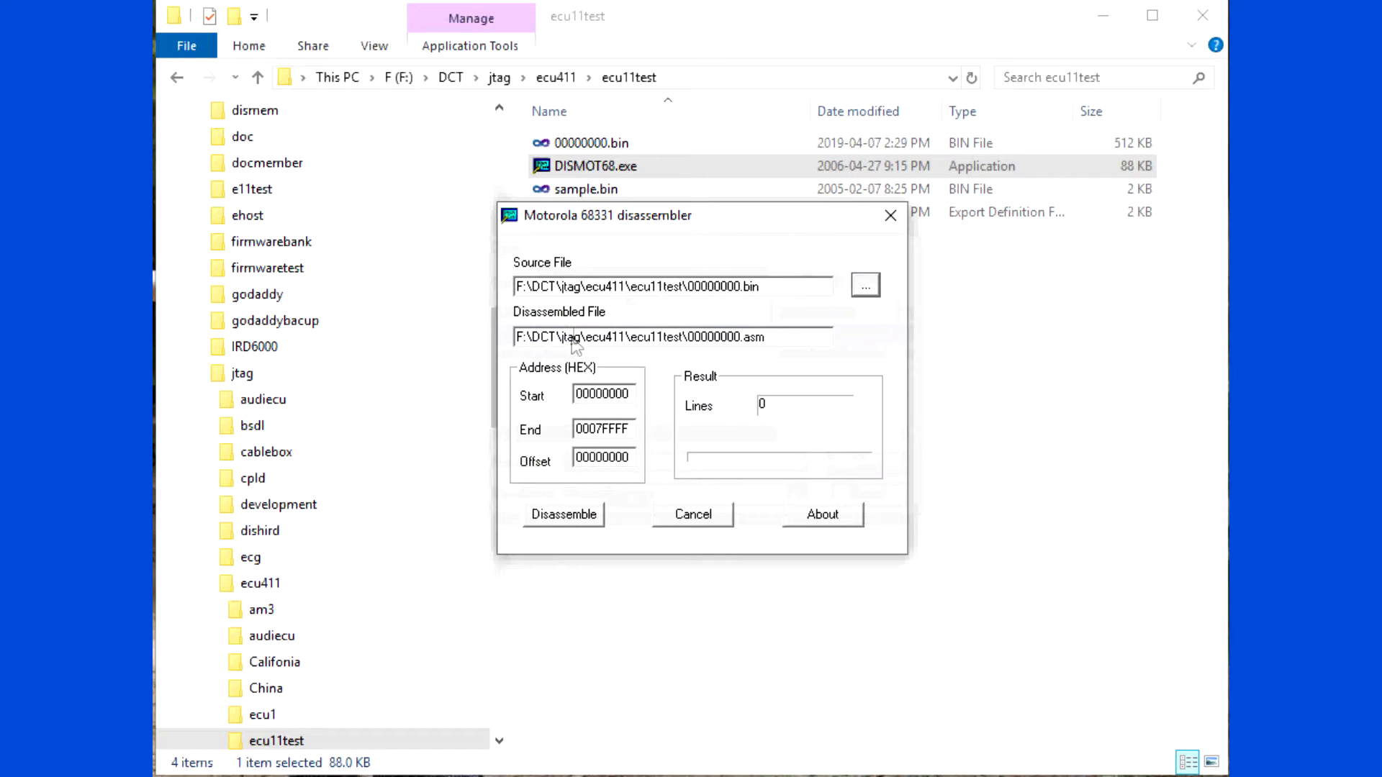
left_click(573, 524)
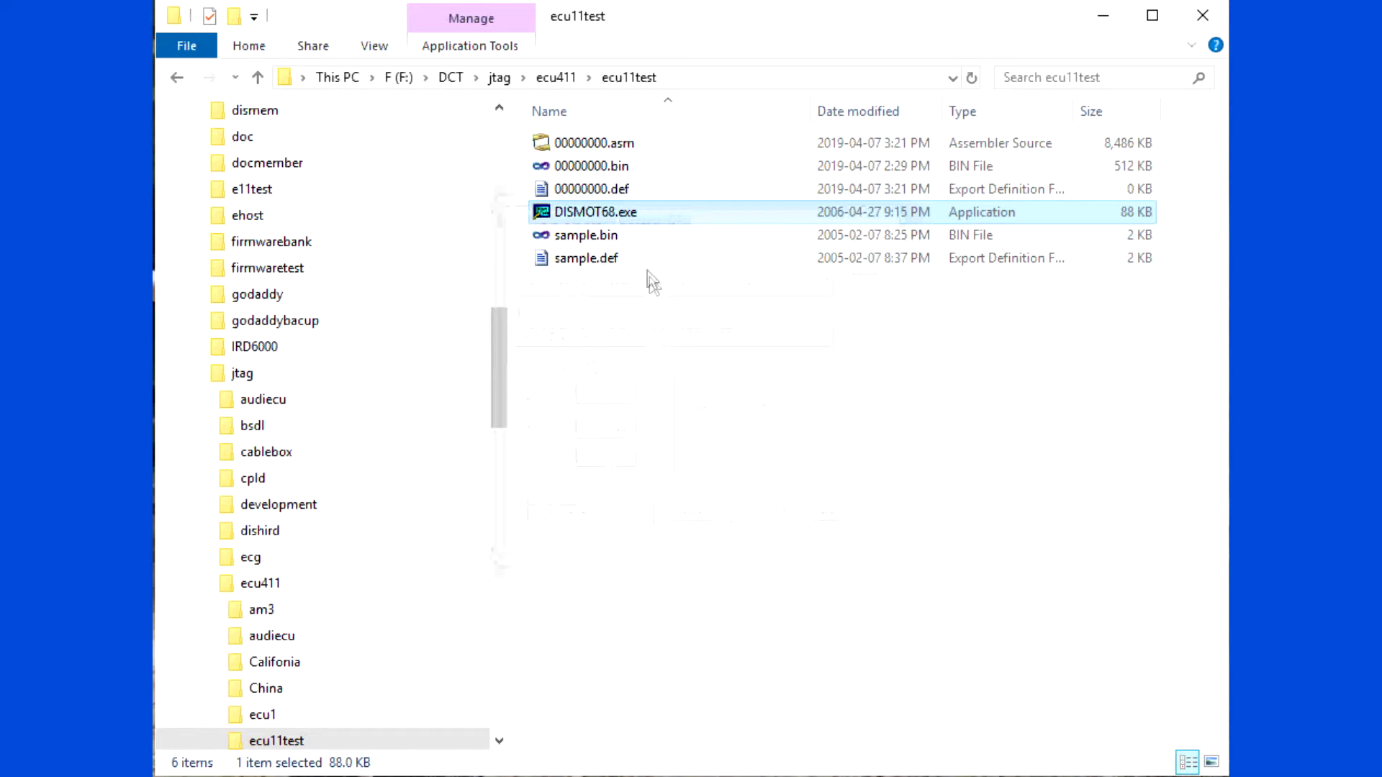
left_click(605, 150)
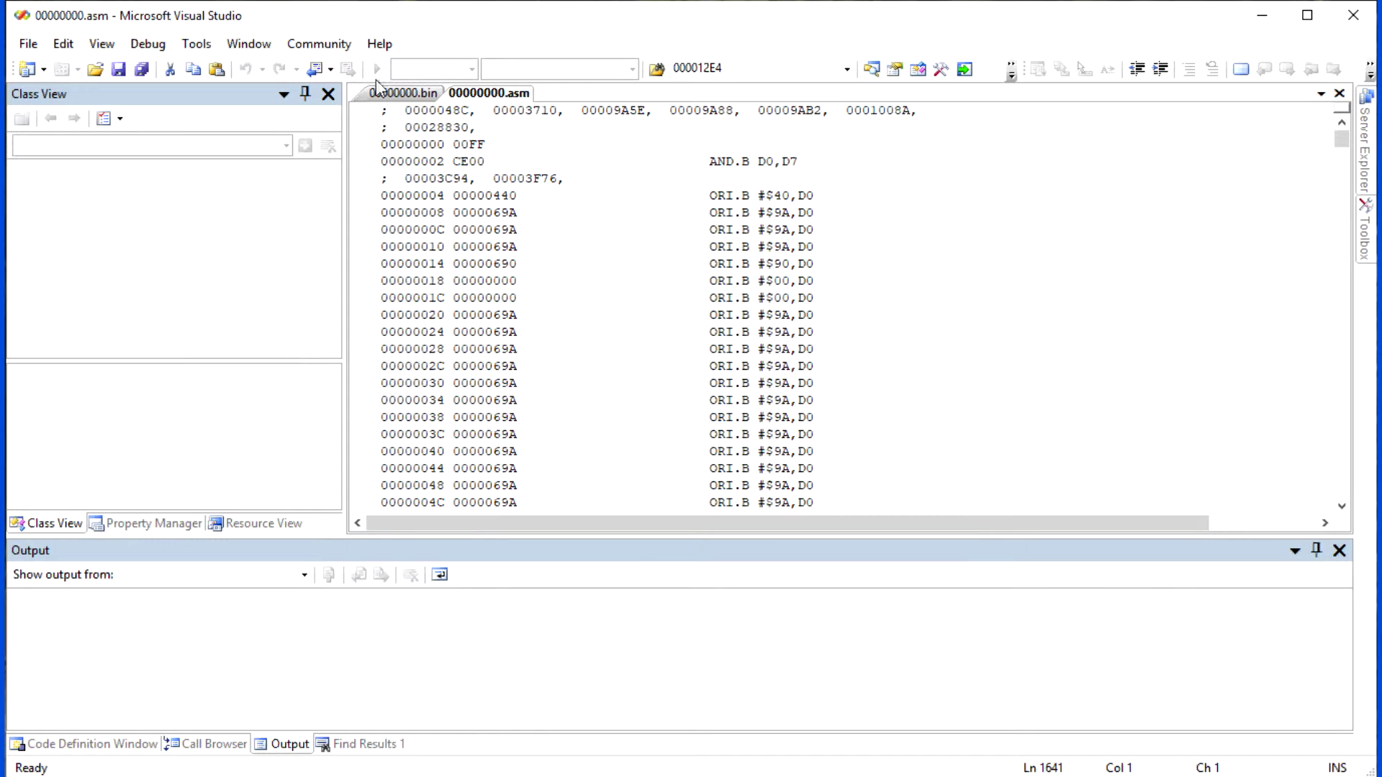
Find the reset entry address 00000440 in the 00000000.asm listing.
left_click(391, 99)
left_click(479, 94)
double_click(463, 196)
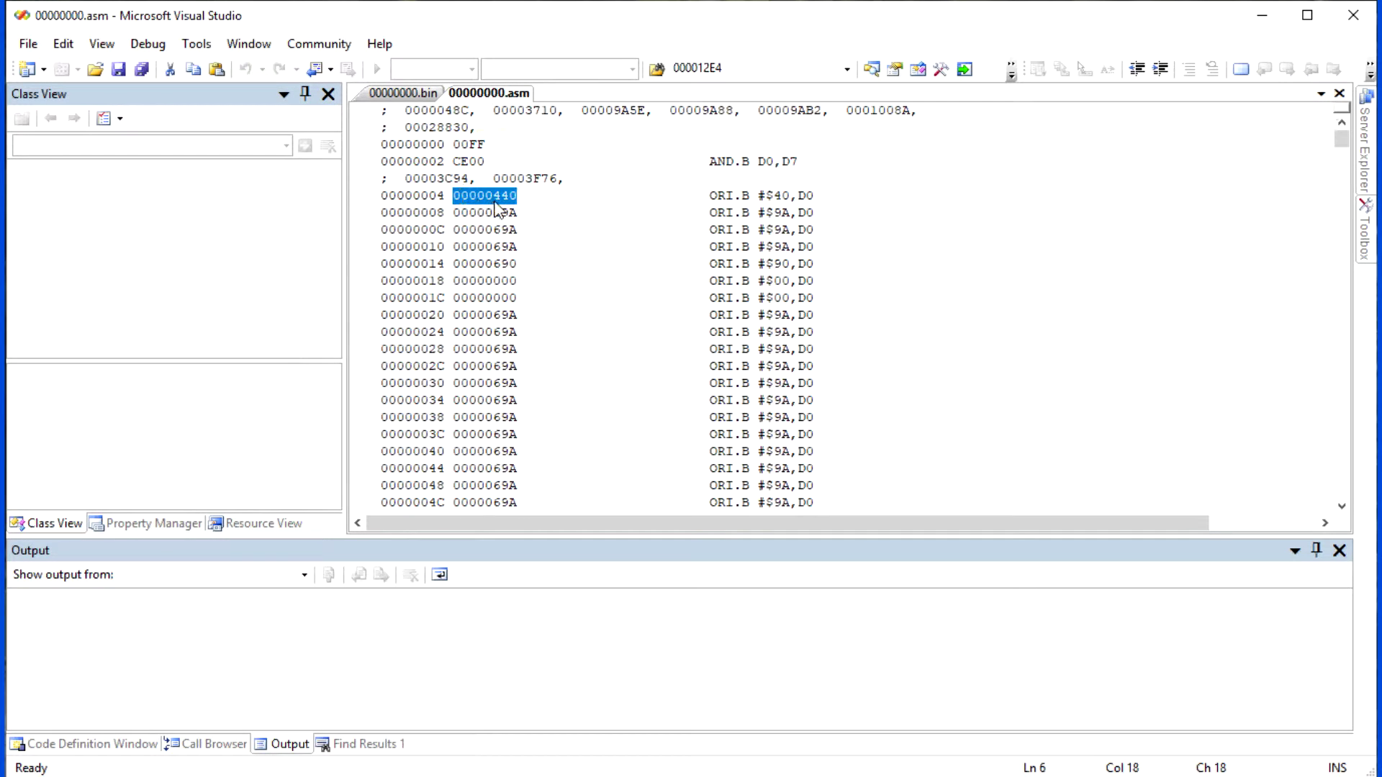
key("ctrl+f")
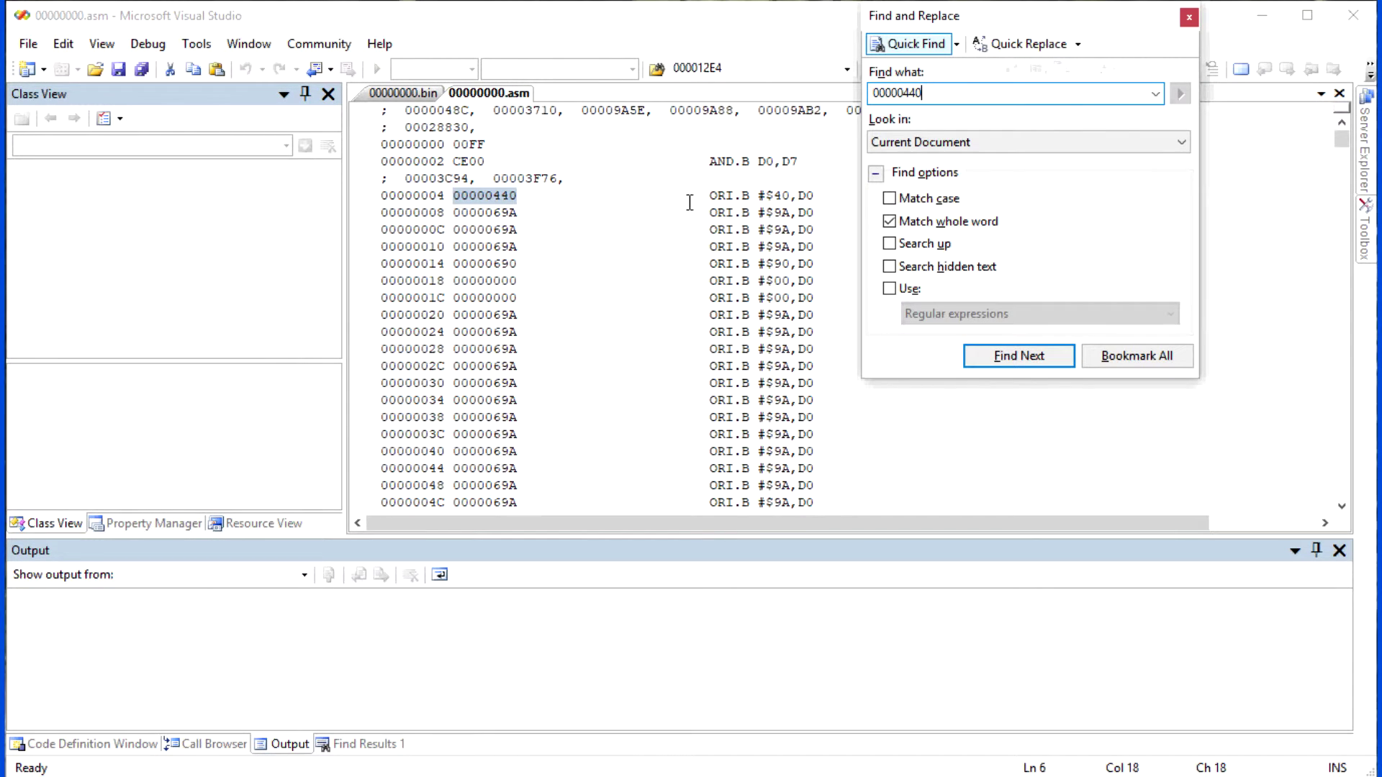
left_click(1019, 355)
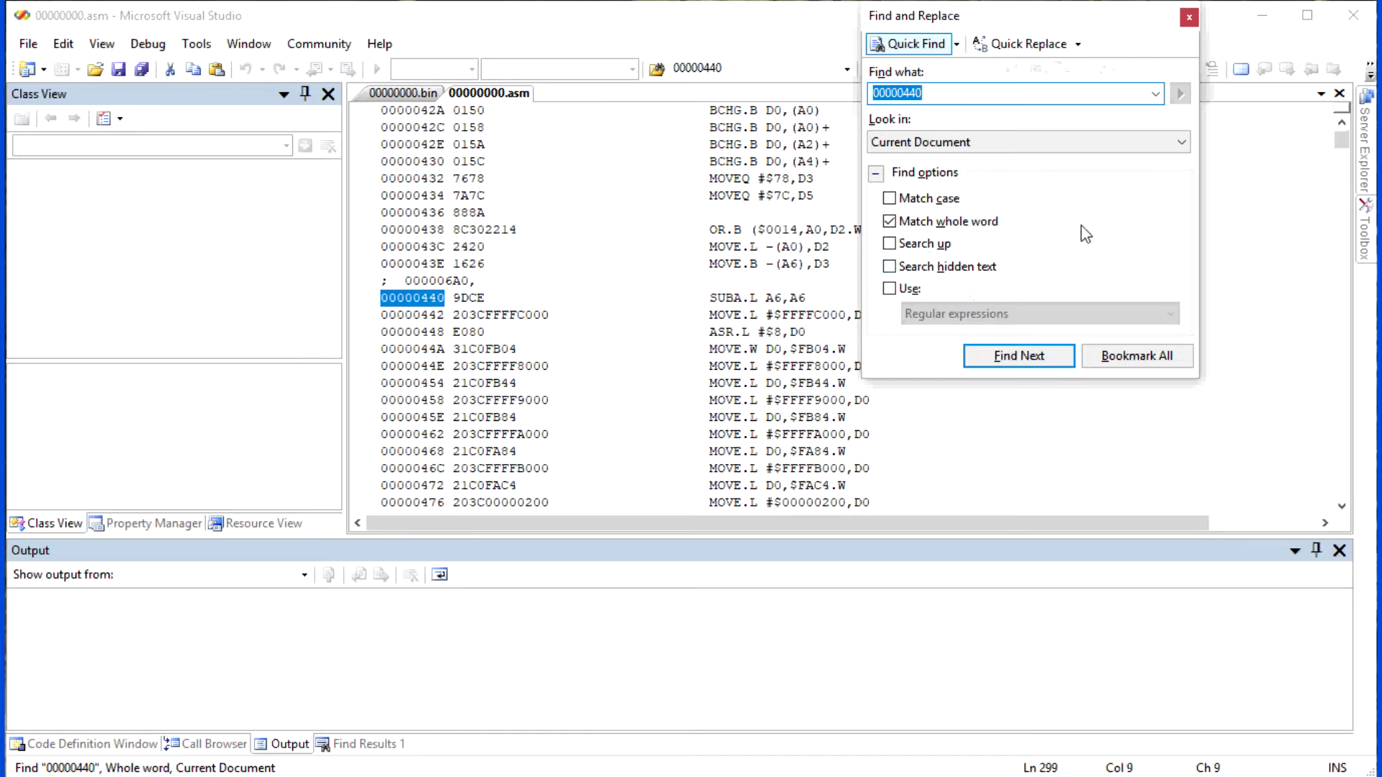
left_click(1189, 16)
scroll(931, 214, "down", 3)
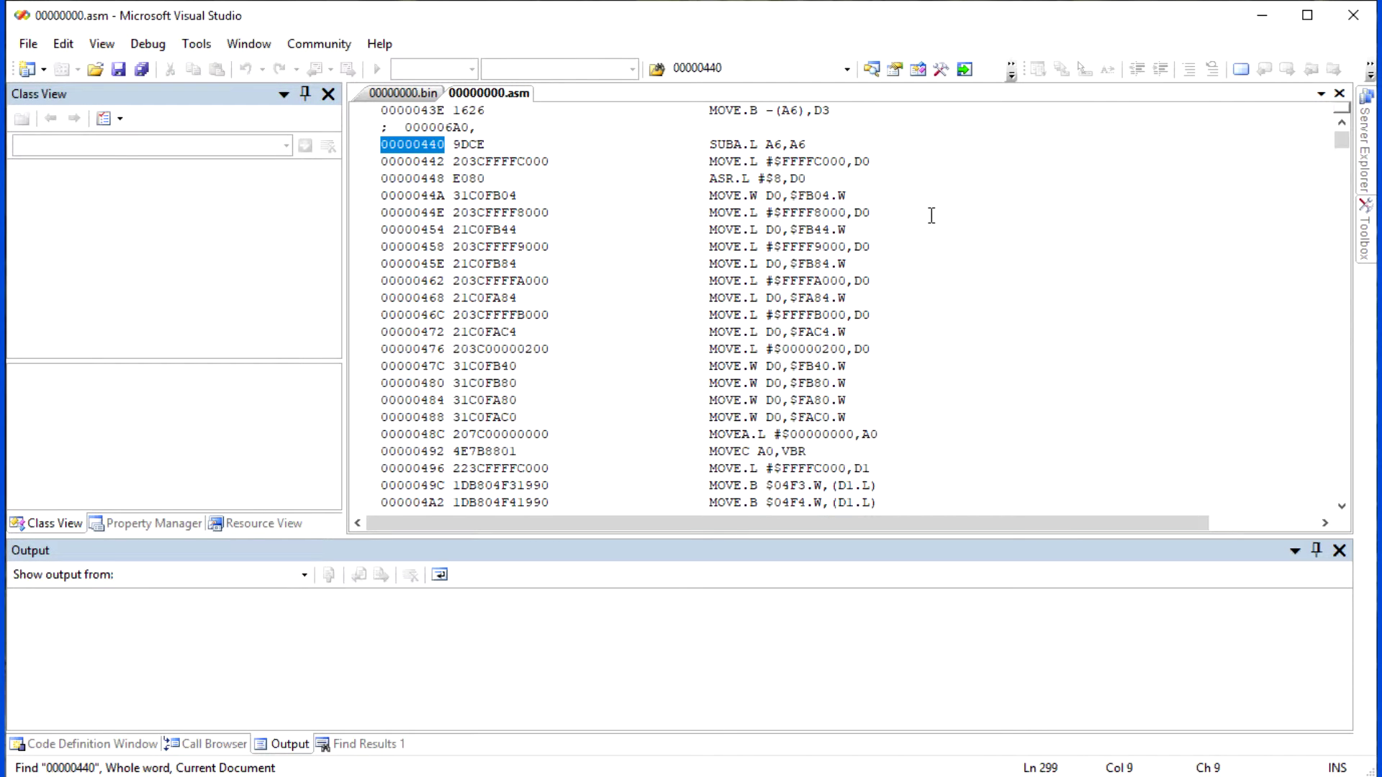
scroll(931, 214, "down", 1)
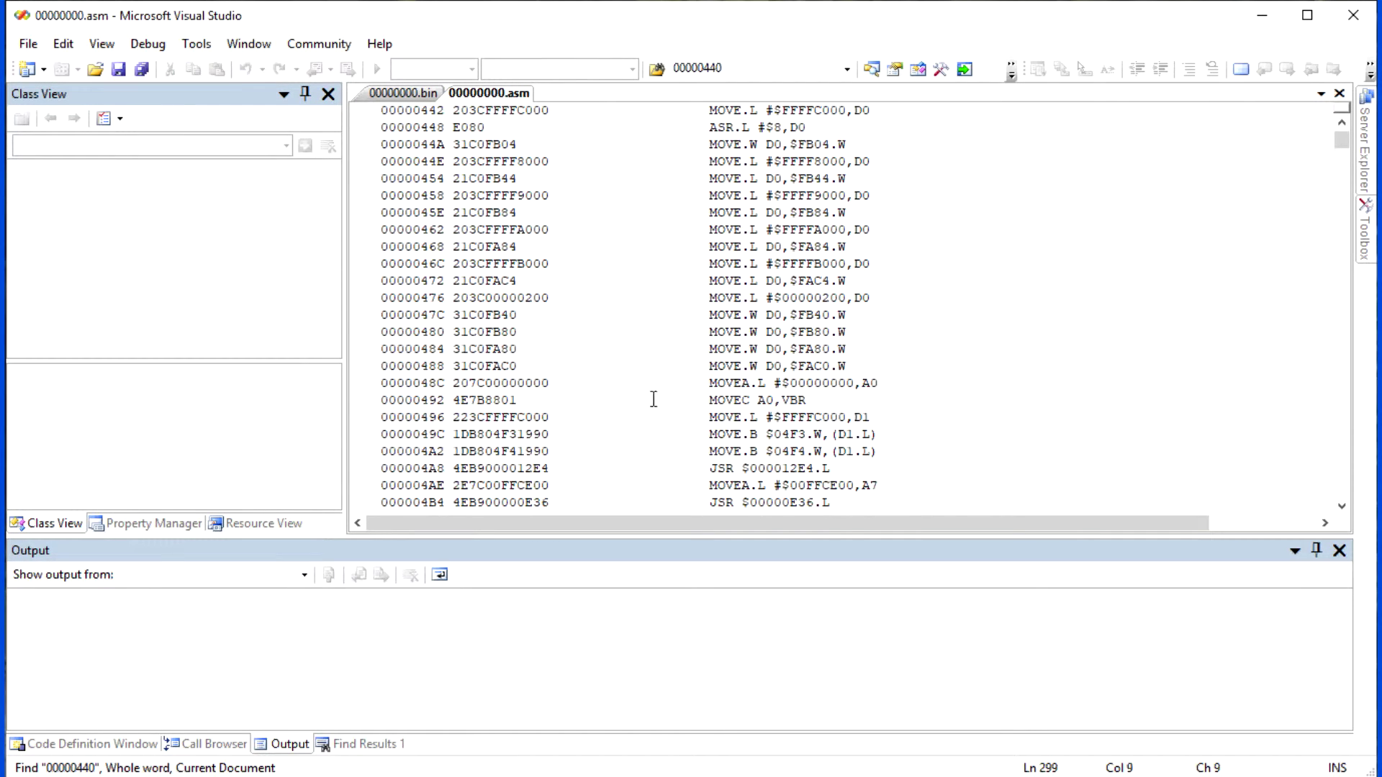
Follow the JSR call to routine 000012E4 and enlarge the listing pane.
left_click(805, 385)
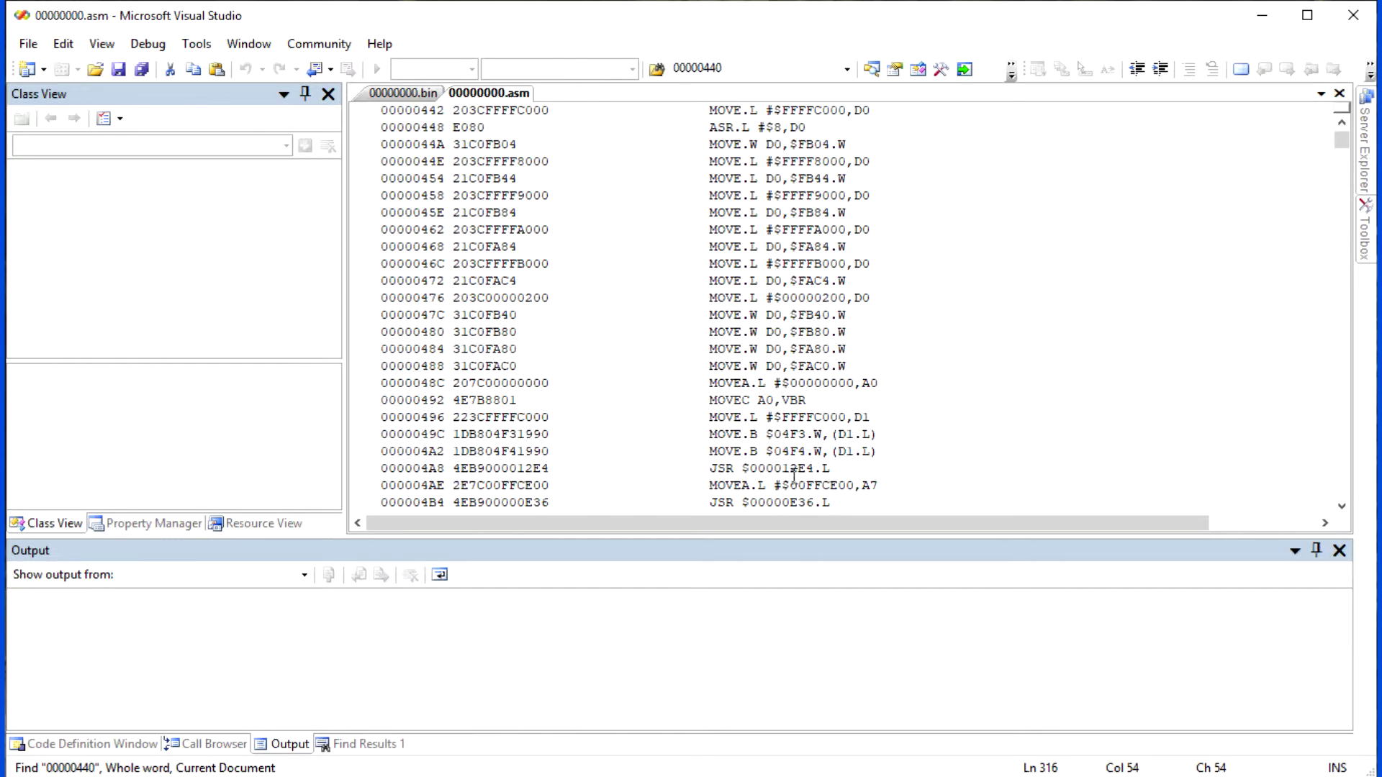
left_click(789, 469)
left_click_drag(464, 471, 720, 471)
double_click(794, 470)
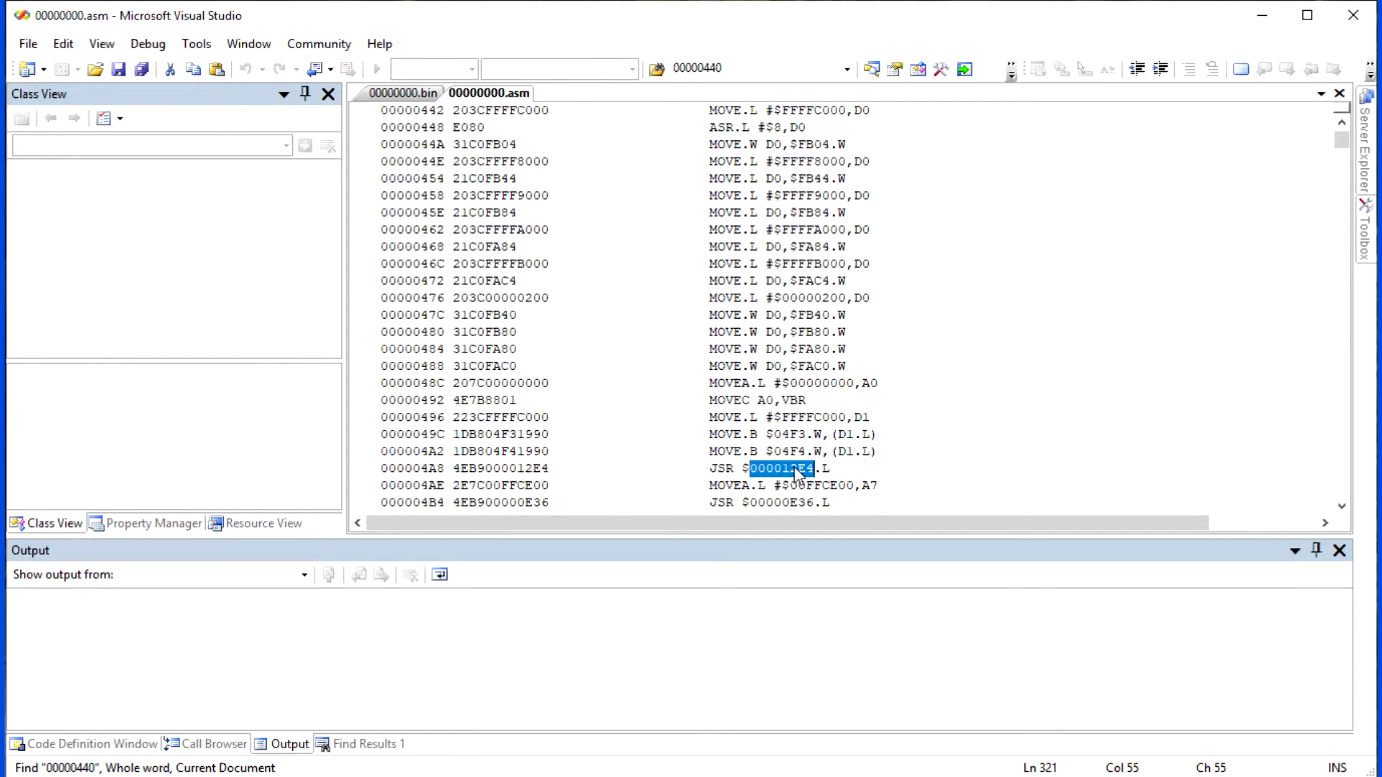
key("ctrl+f")
left_click(968, 349)
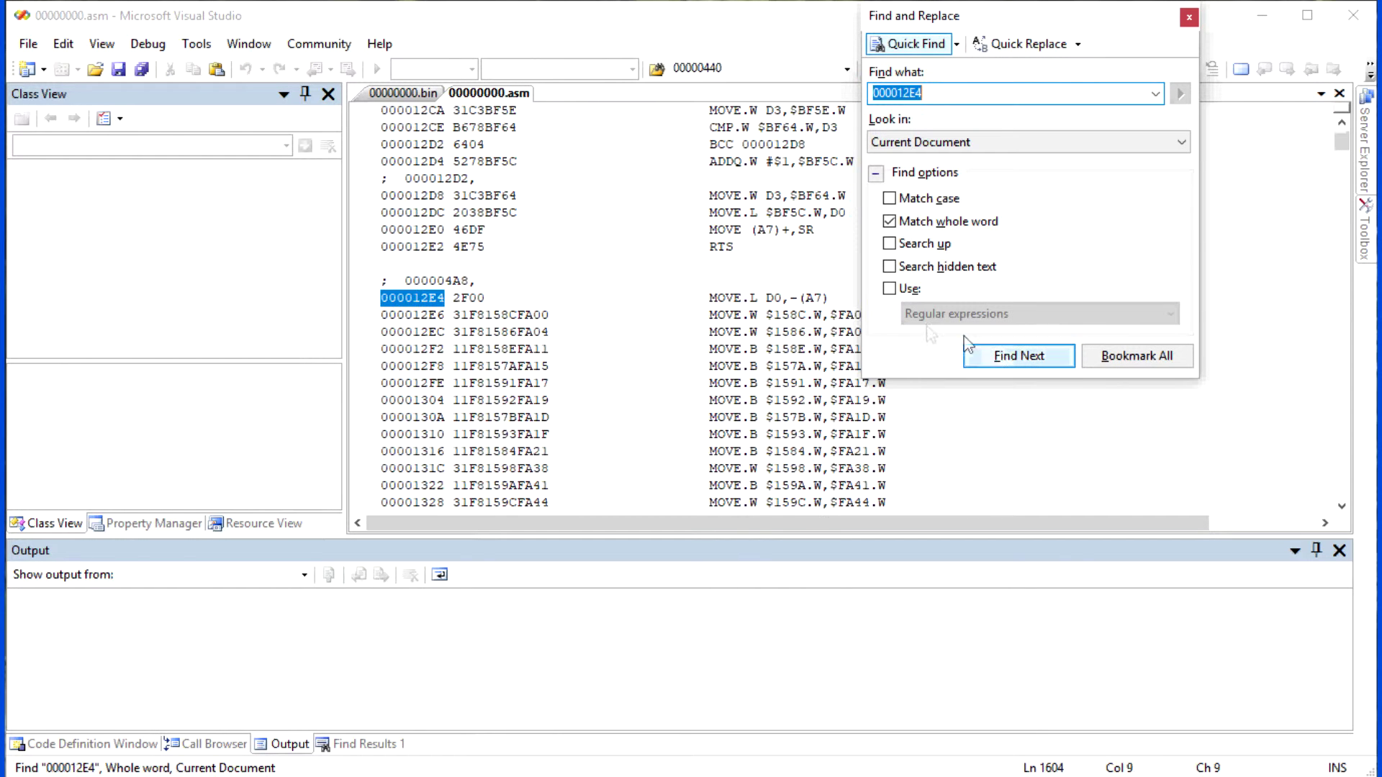
left_click(1189, 16)
scroll(965, 259, "down", 4)
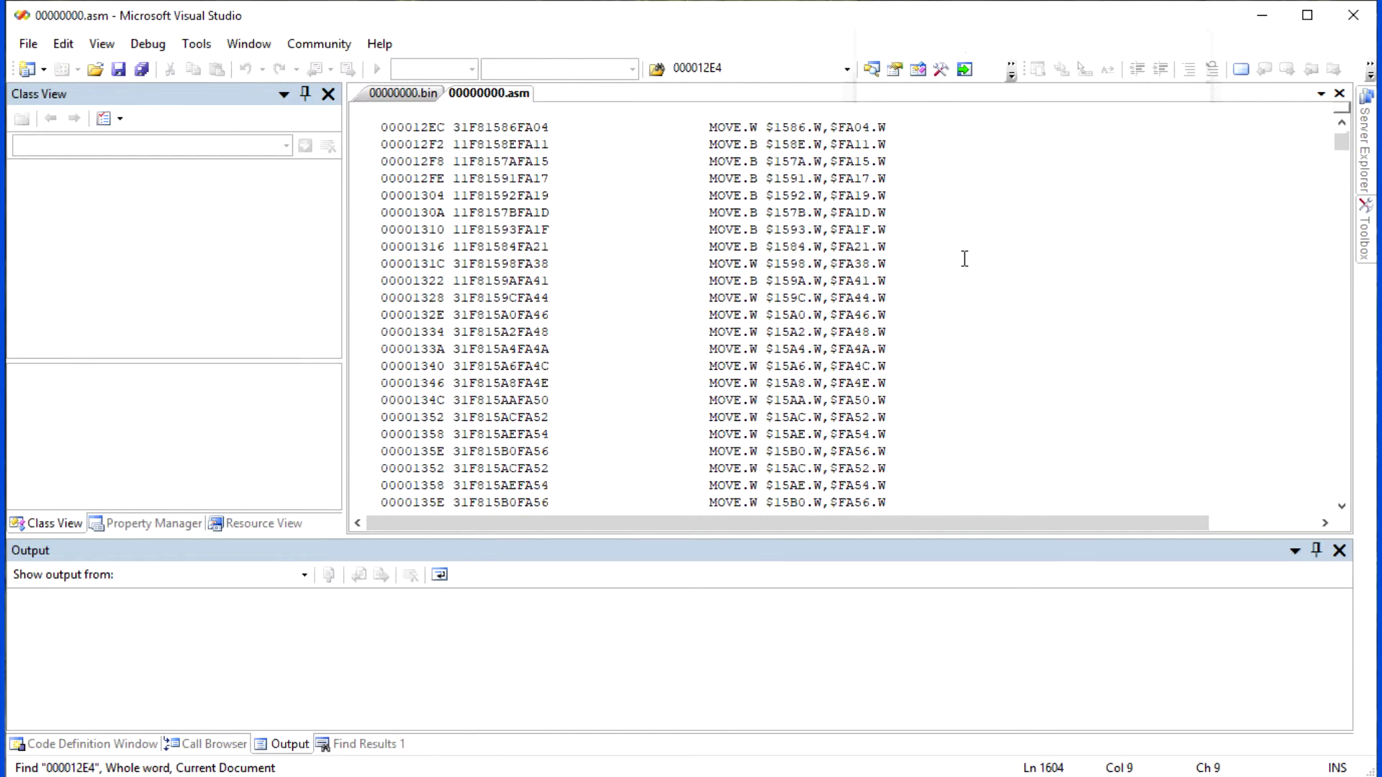
scroll(965, 259, "down", 4)
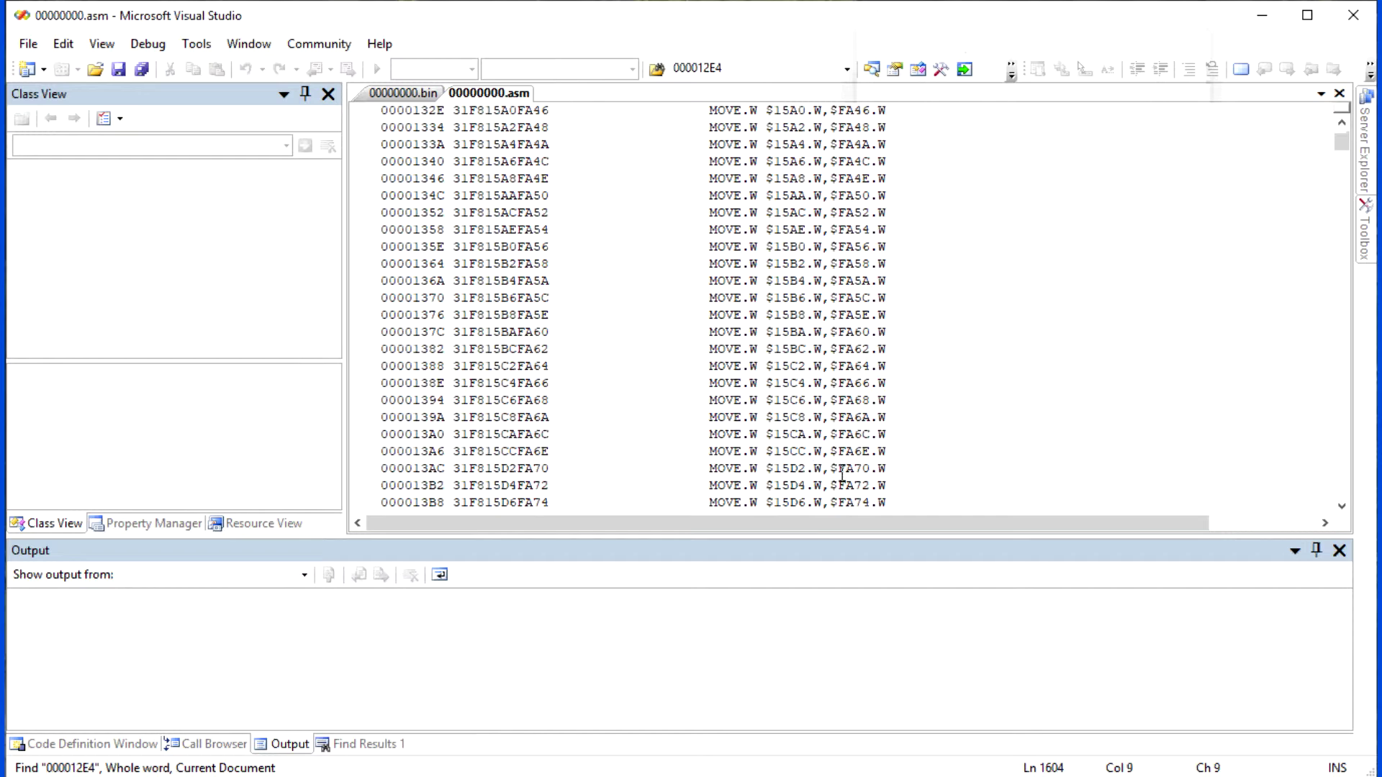
left_click_drag(806, 541, 809, 649)
scroll(881, 442, "up", 2)
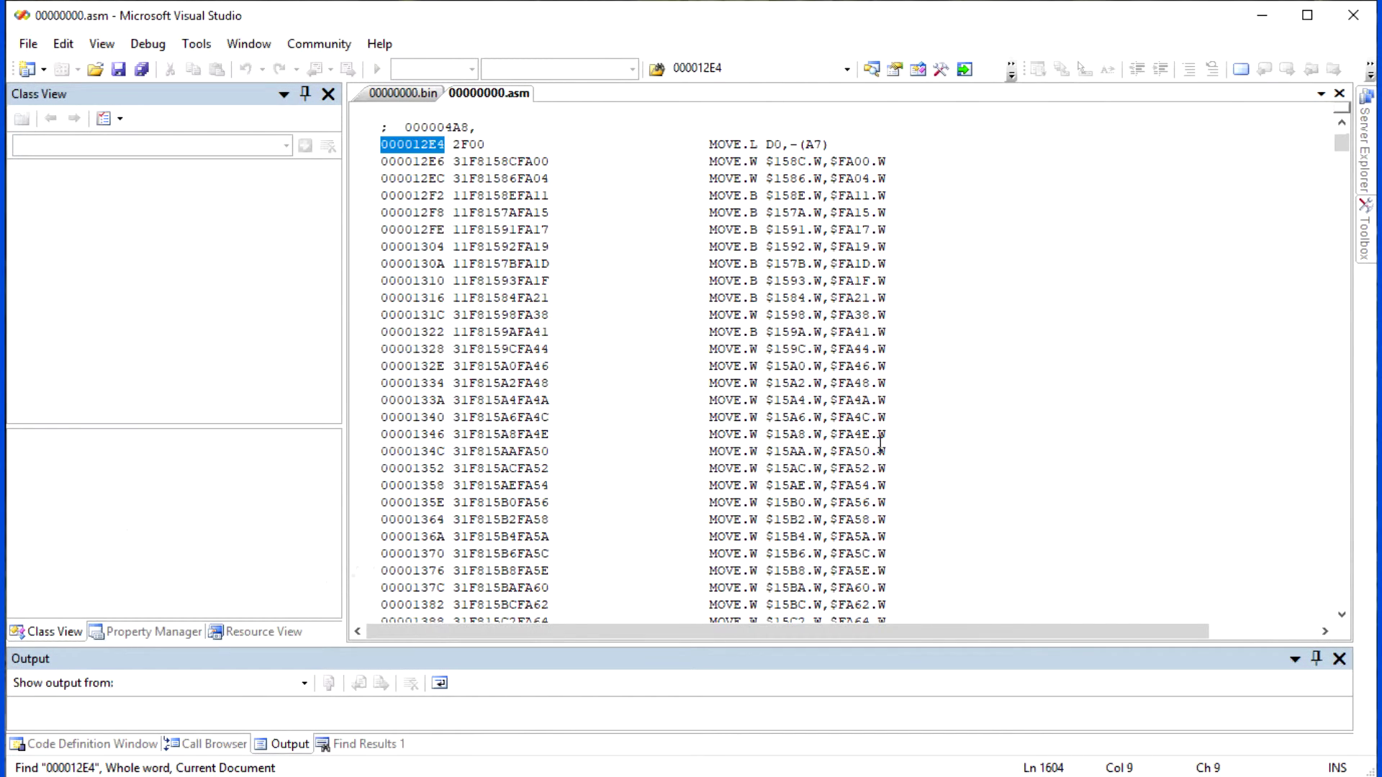
scroll(880, 442, "down", 1)
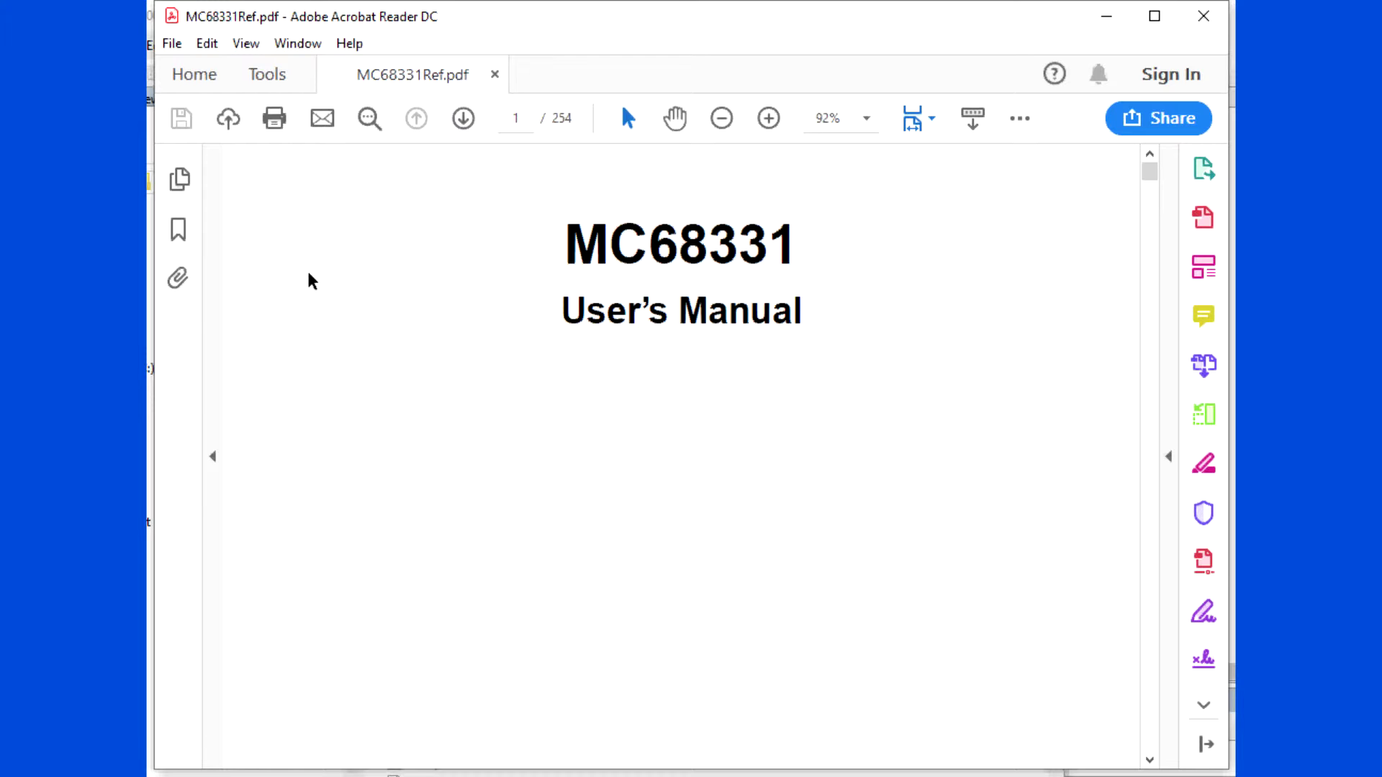
Search the MC68331 manual for FFA48, landing on the CSBARBT description on page 231.
key("ctrl+f")
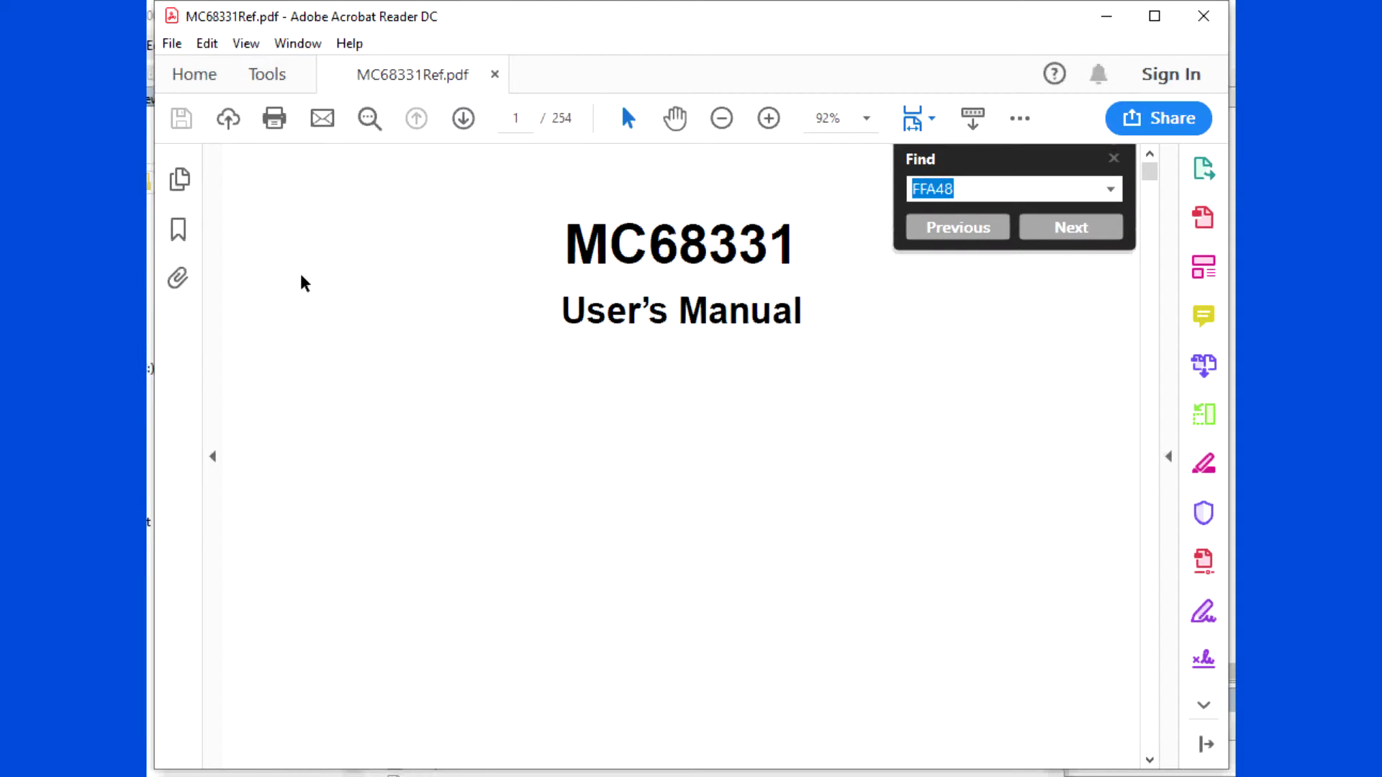
key("Return")
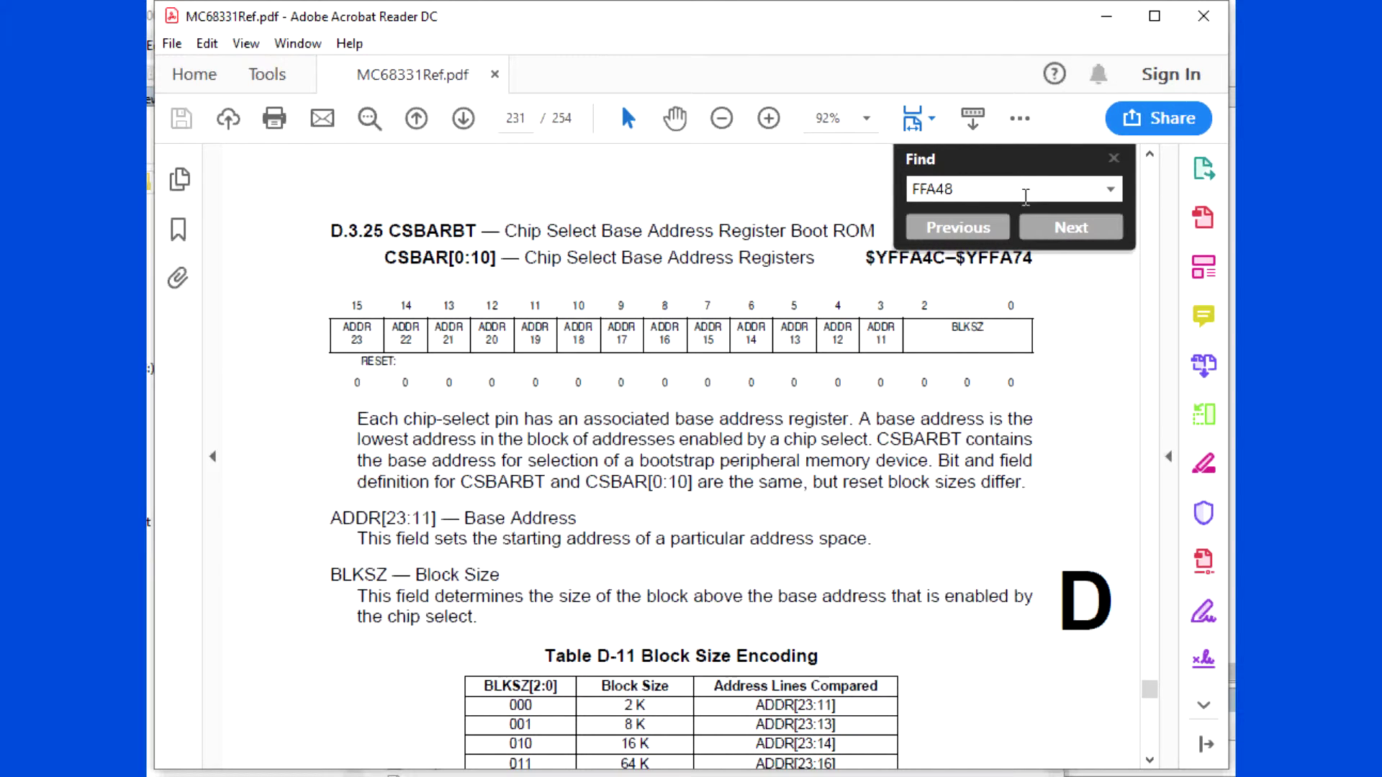
left_click(1037, 234)
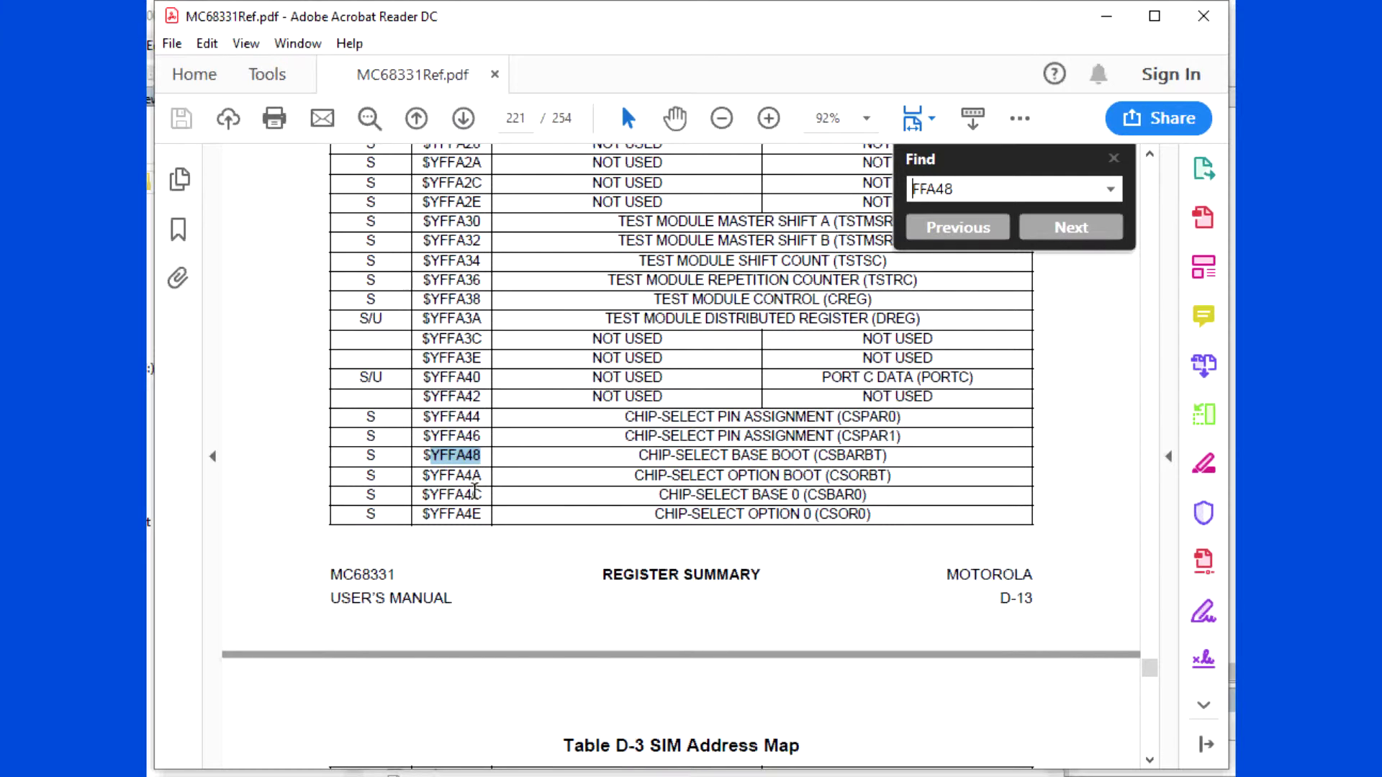
left_click(1047, 236)
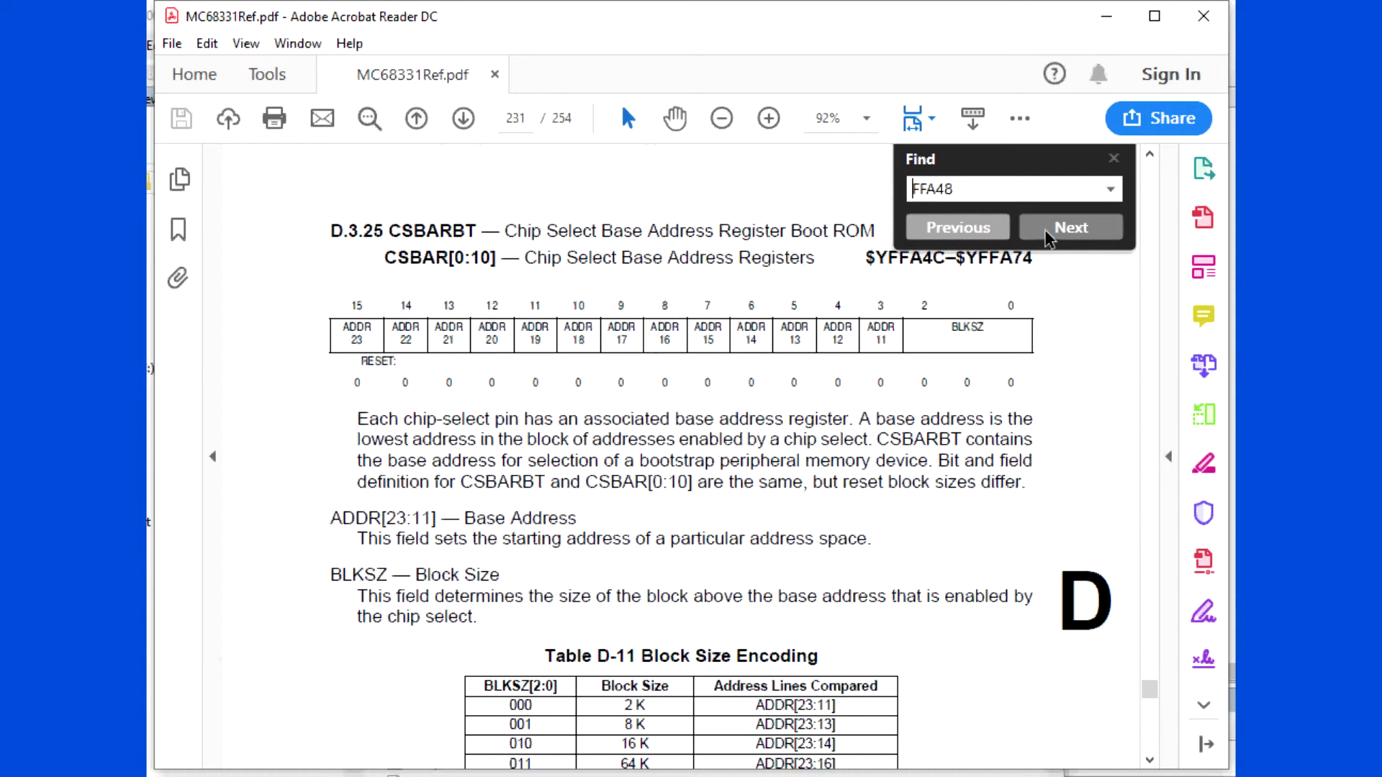
left_click(1056, 229)
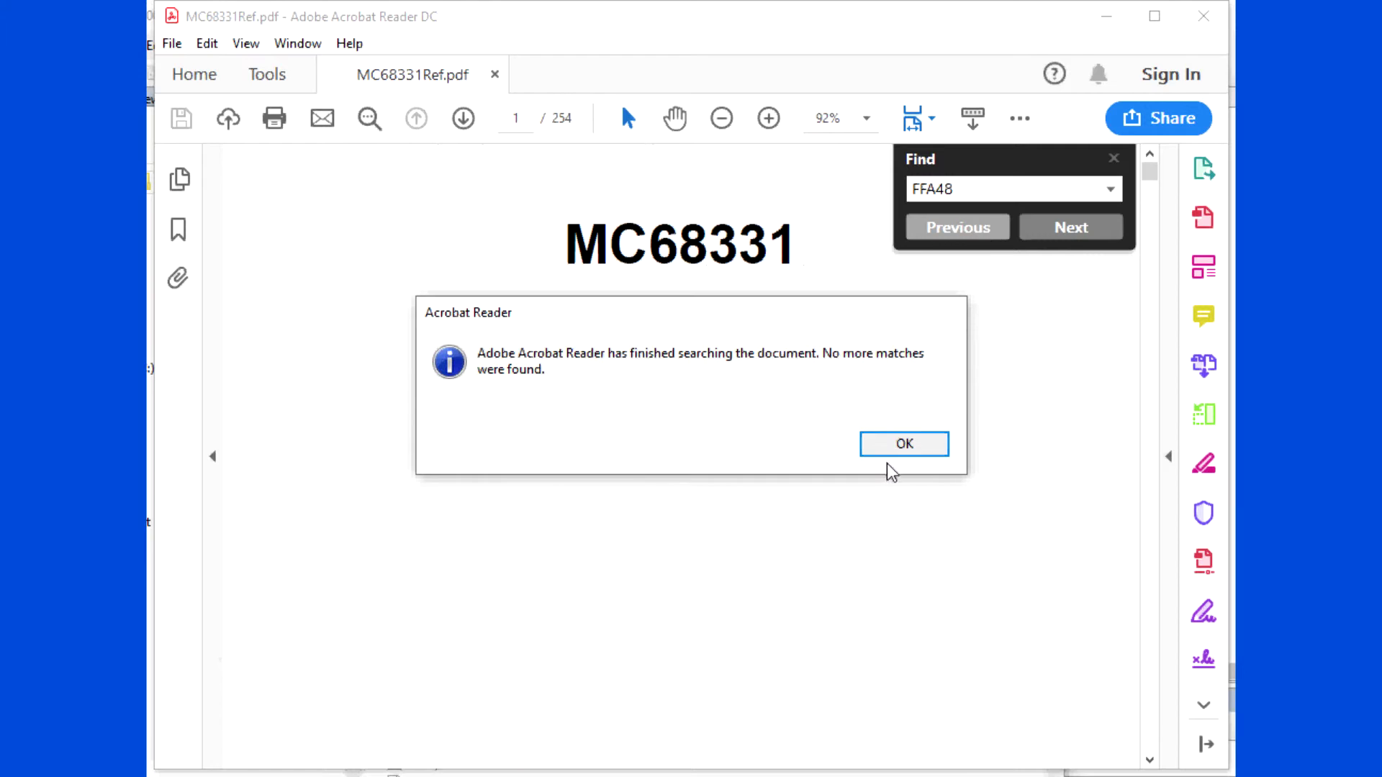
left_click(896, 446)
left_click(981, 227)
left_click(981, 227)
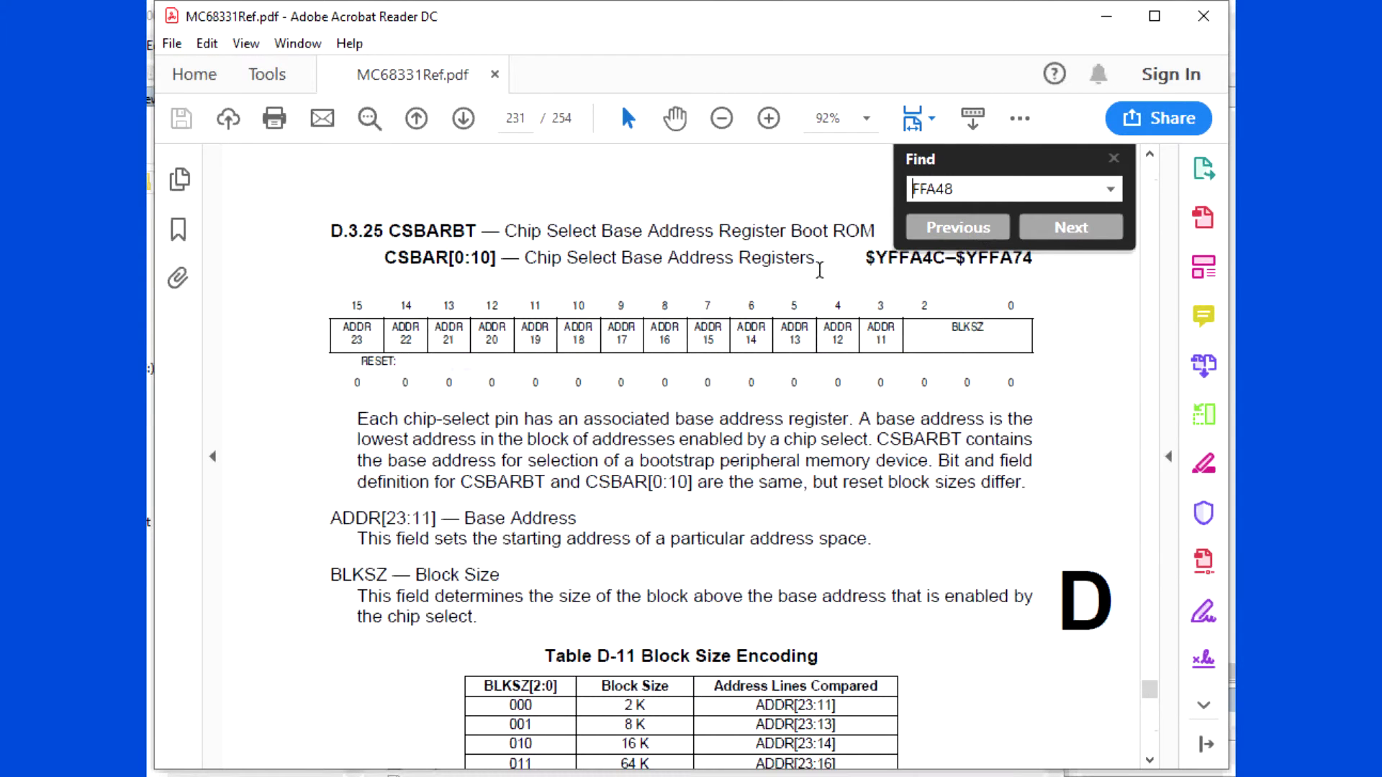
Inspect the disassembly's chip-select writes to FA48–FA4E and their source addresses.
key("alt+Tab")
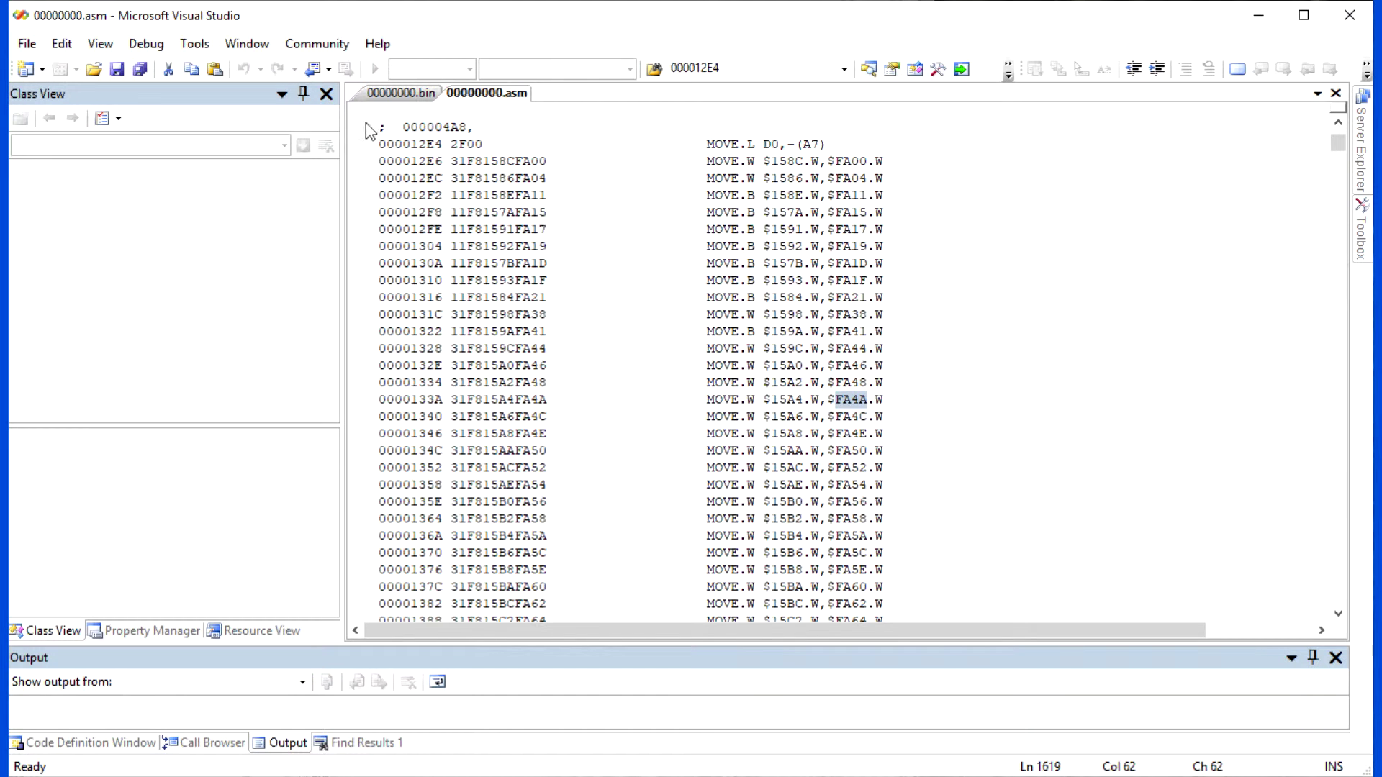
left_click(861, 382)
left_click(860, 432)
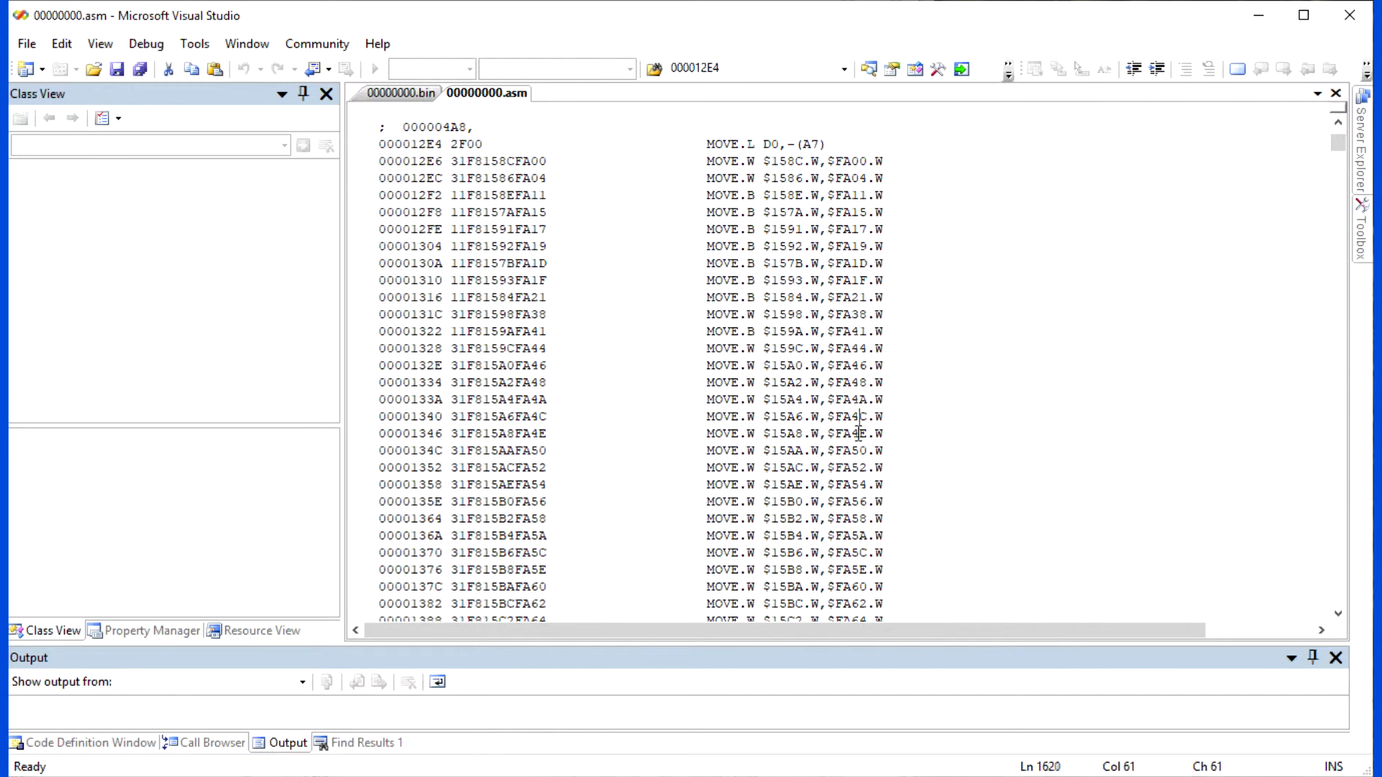
left_click(790, 384)
left_click(790, 416)
left_click(795, 433)
Look up the FA4E init value bytes near offset 0x160F in 00000000.bin.
left_click(404, 96)
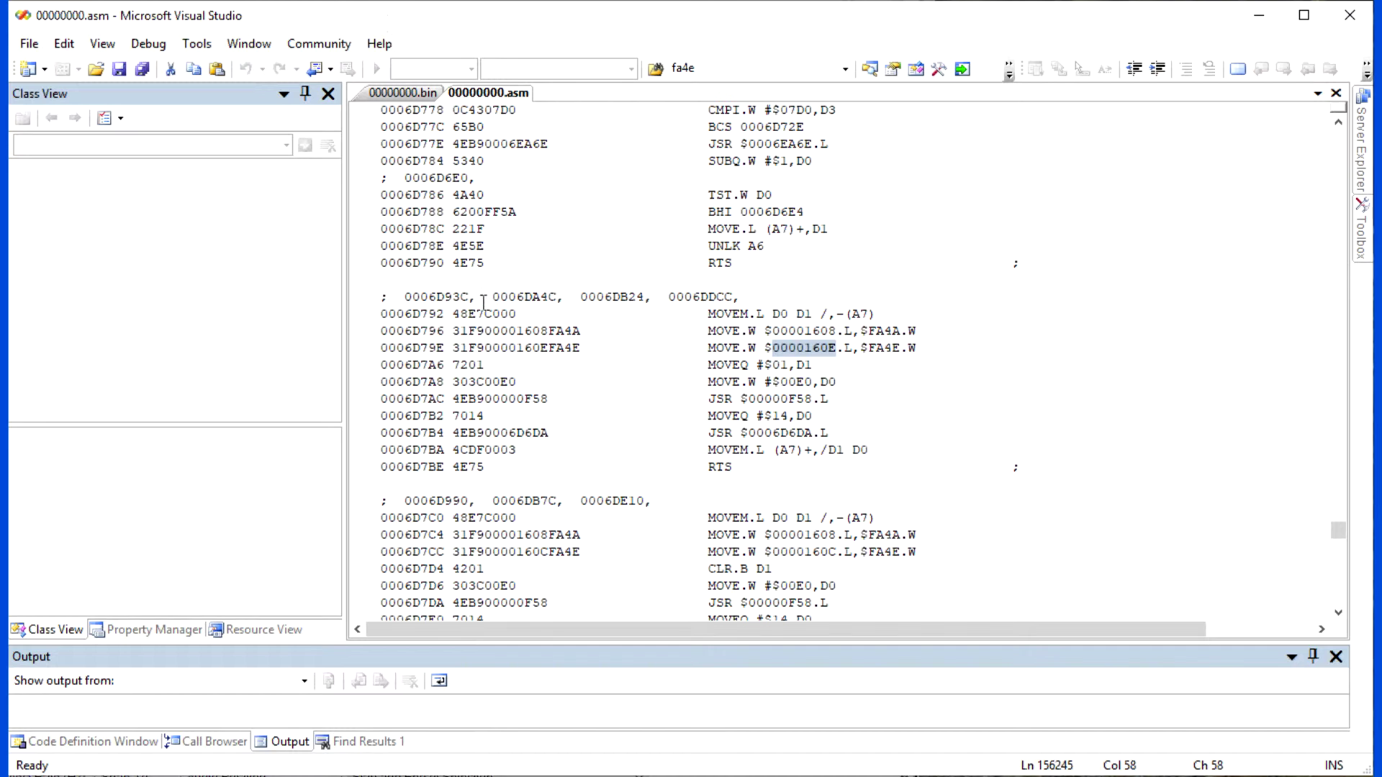
left_click(392, 93)
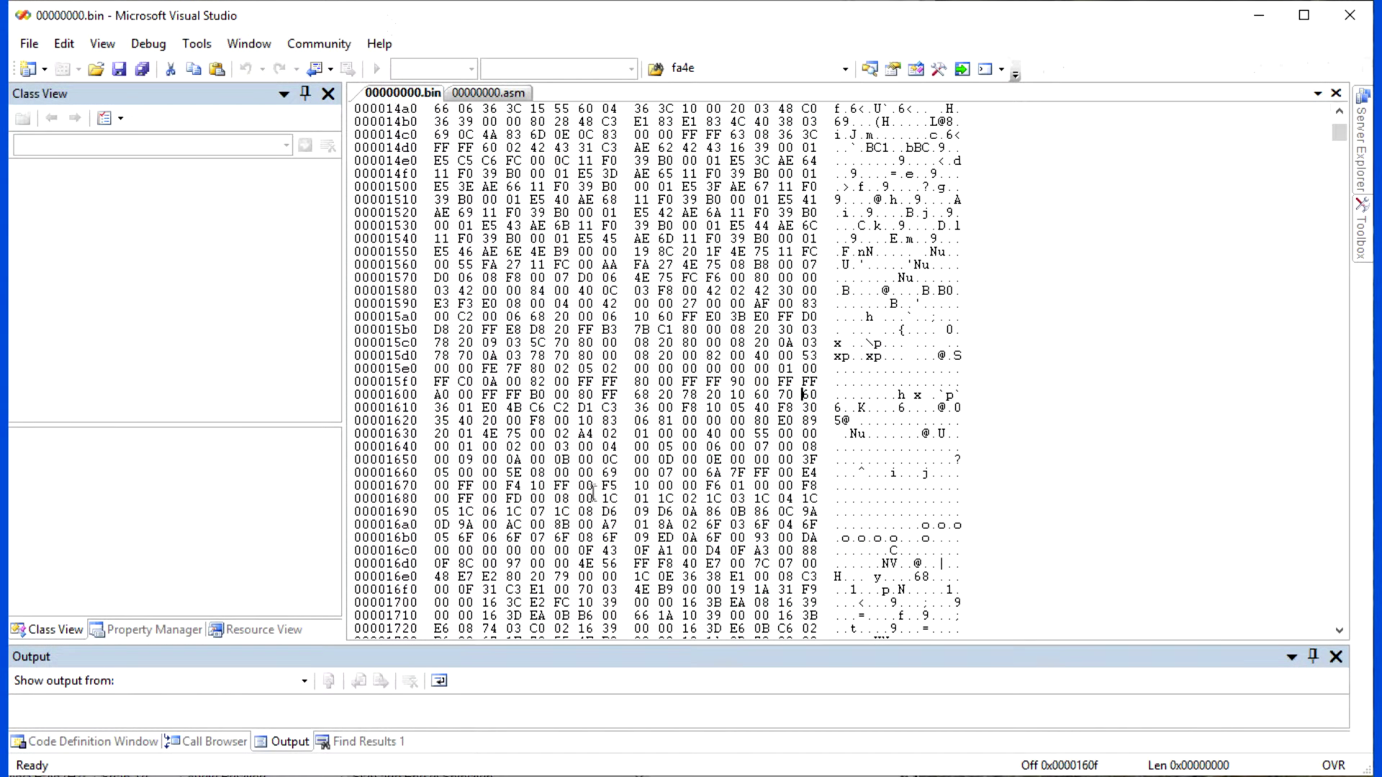
left_click_drag(777, 395, 795, 394)
left_click(814, 394)
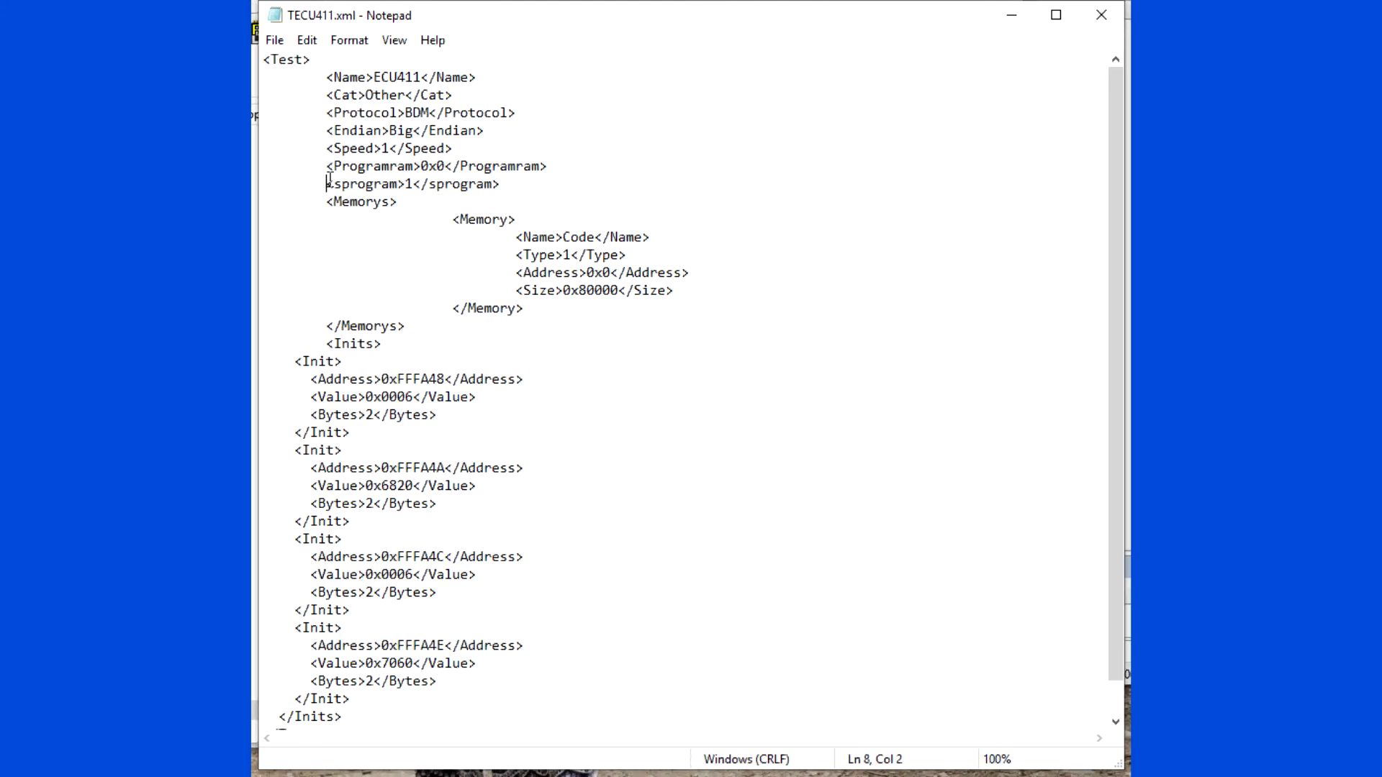
Review the sprogram line and the four <Init> register blocks in TECU411.xml.
left_click_drag(327, 182, 504, 183)
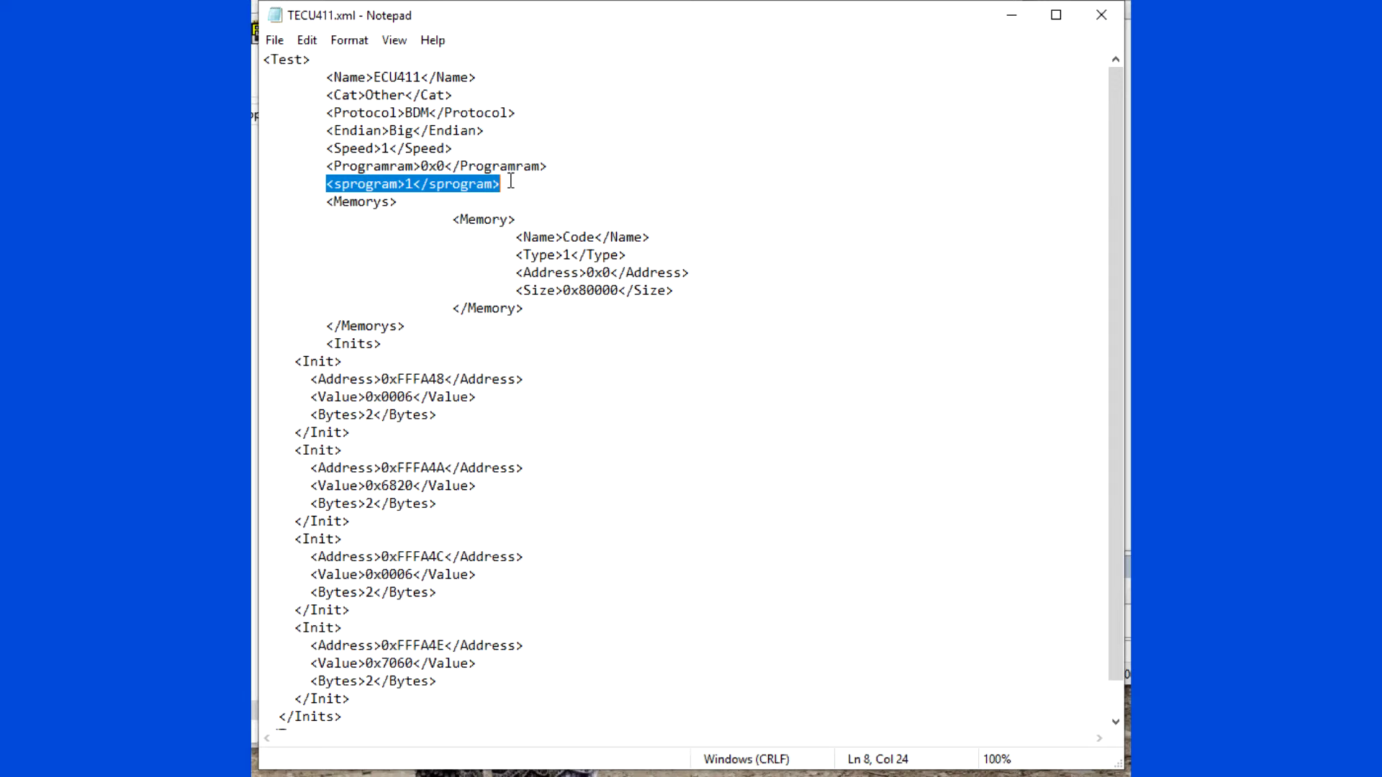
scroll(453, 307, "down", 1)
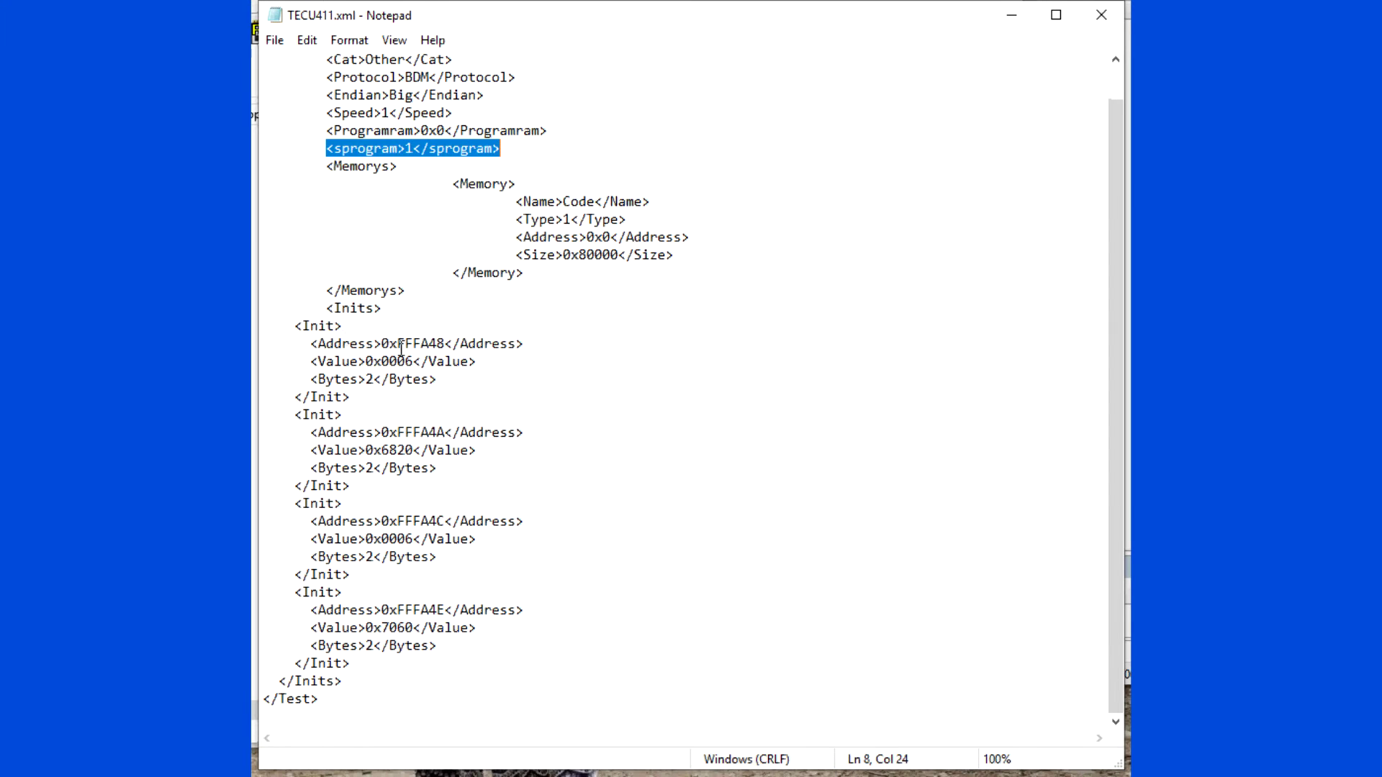
left_click_drag(287, 326, 443, 668)
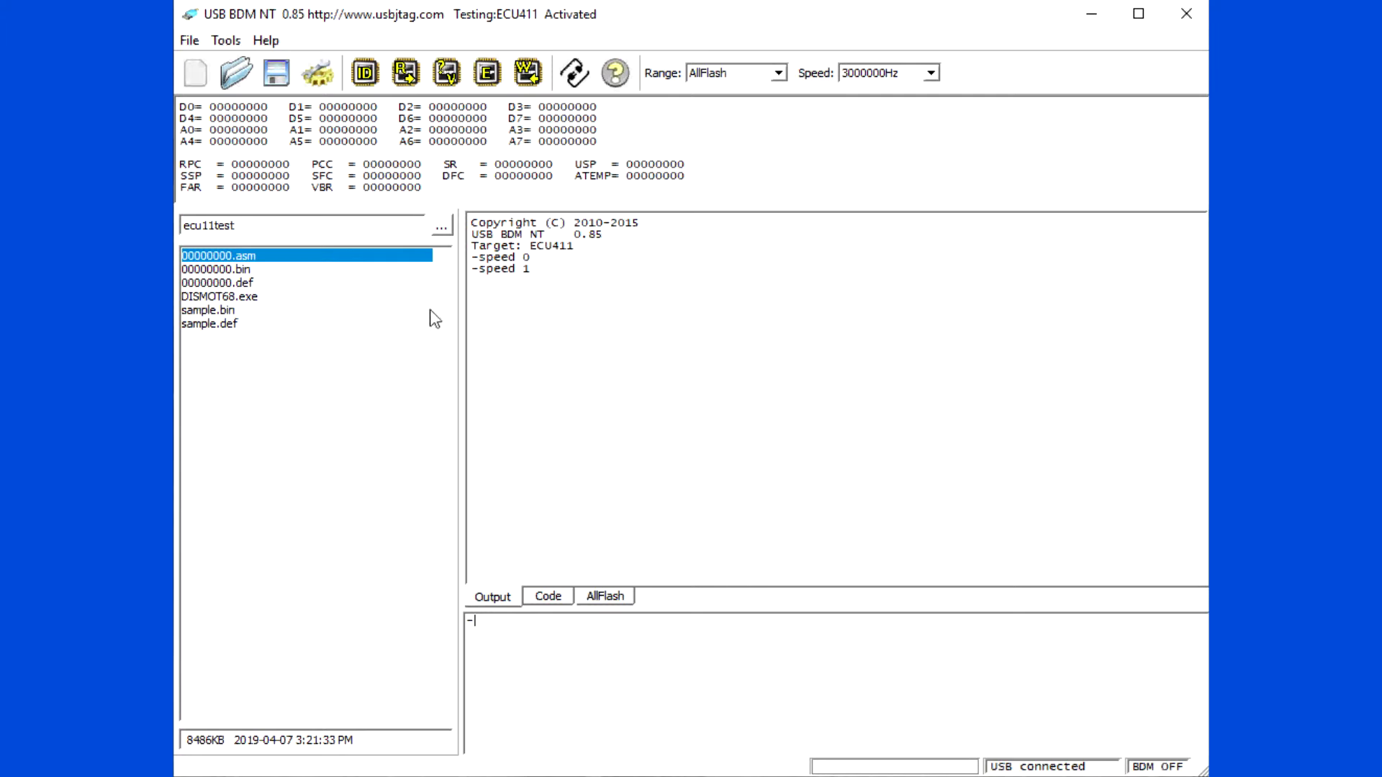
Identify the ECU411 flash chip and erase the Code flash range.
left_click(365, 75)
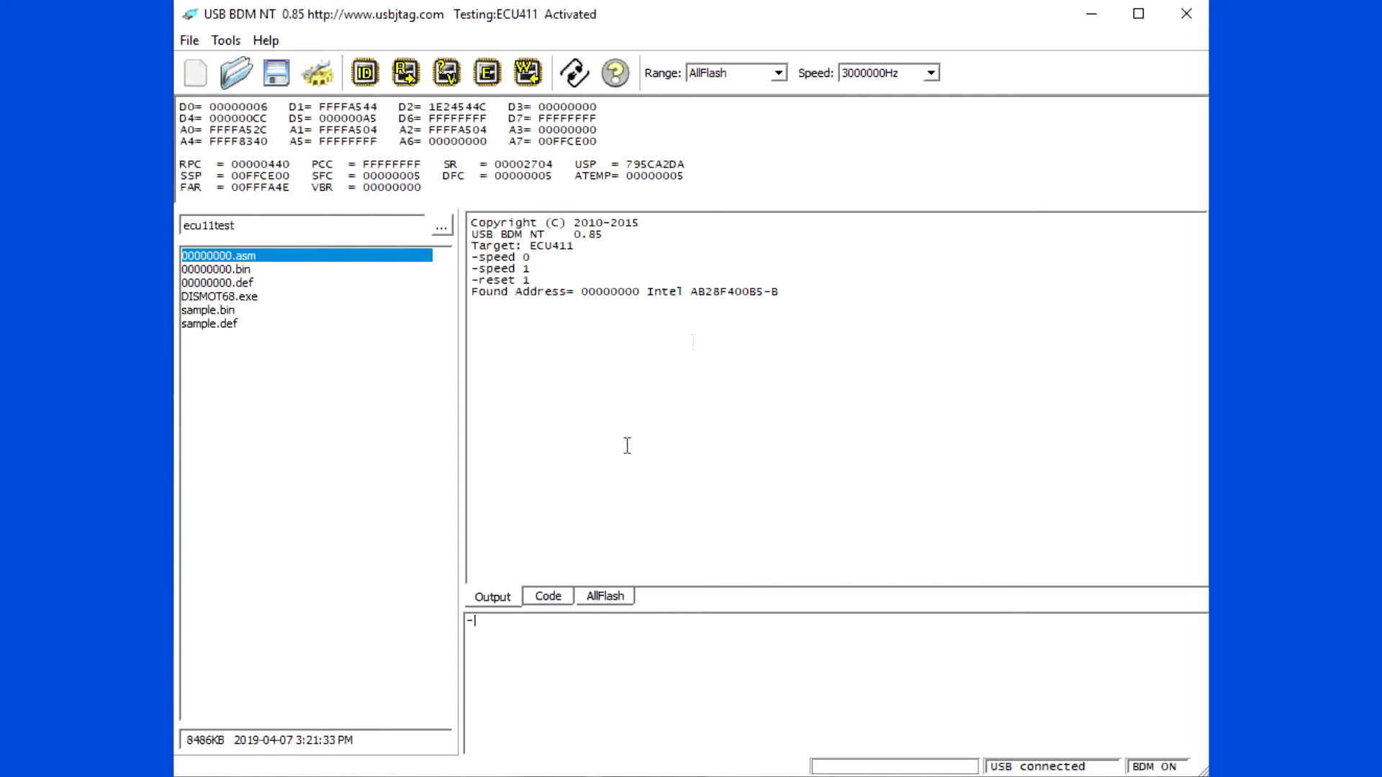
left_click(551, 601)
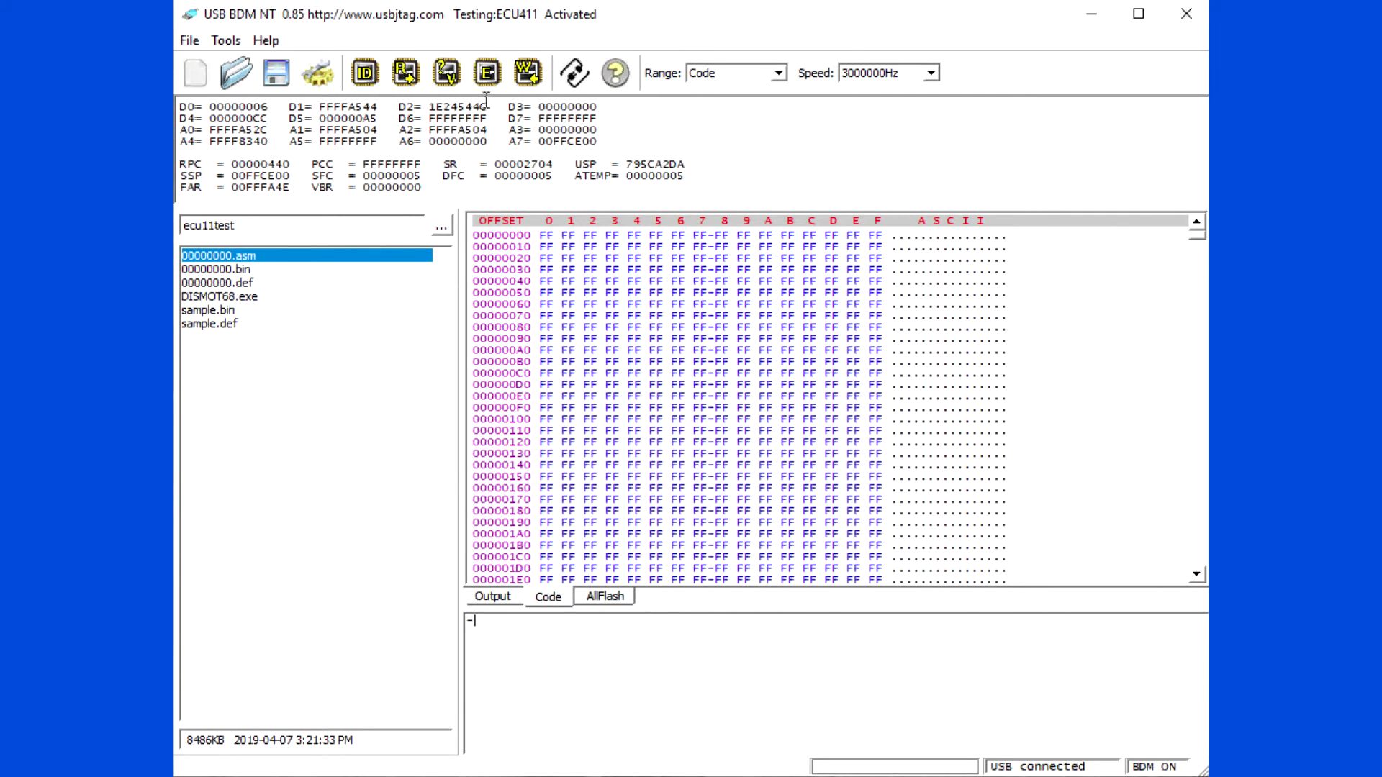
left_click(488, 73)
left_click(649, 424)
left_click(517, 598)
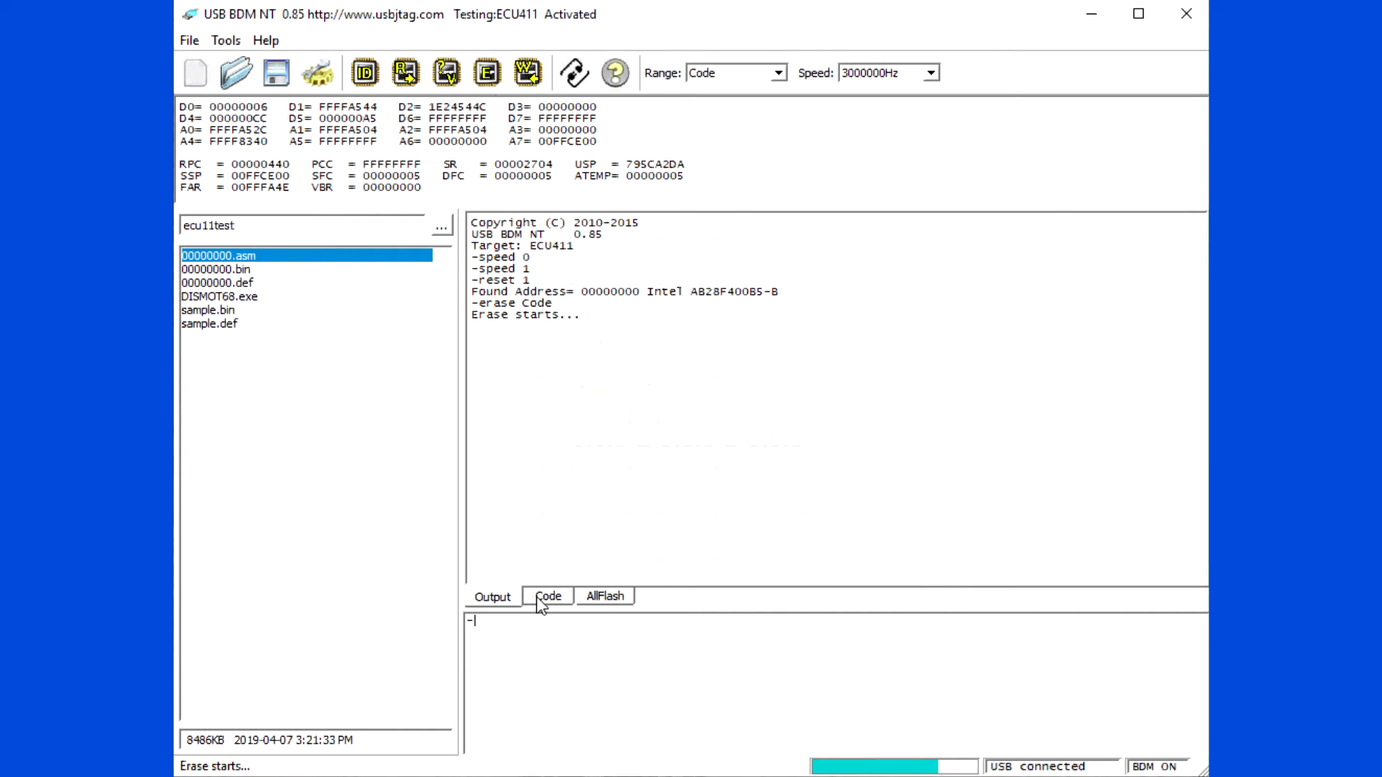
left_click(548, 599)
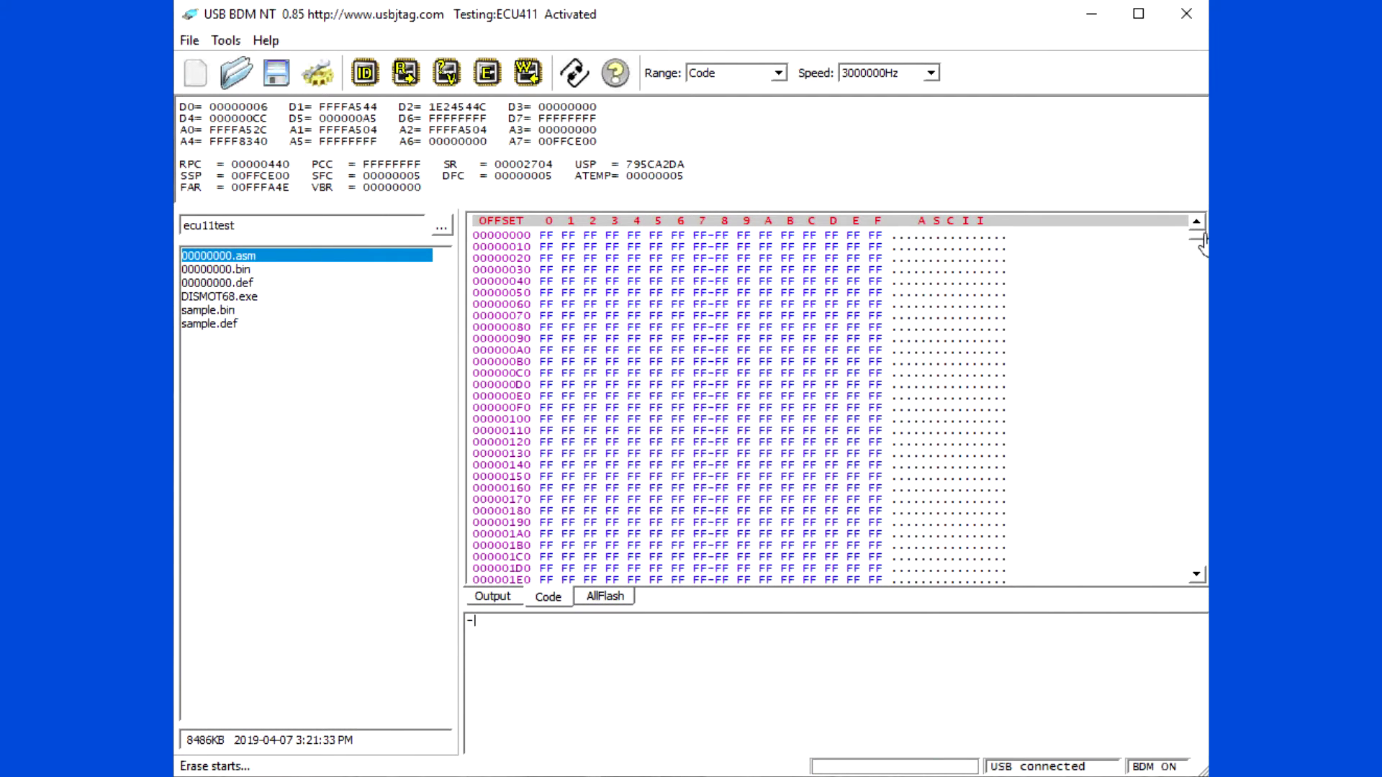
left_click_drag(1202, 244, 1198, 421)
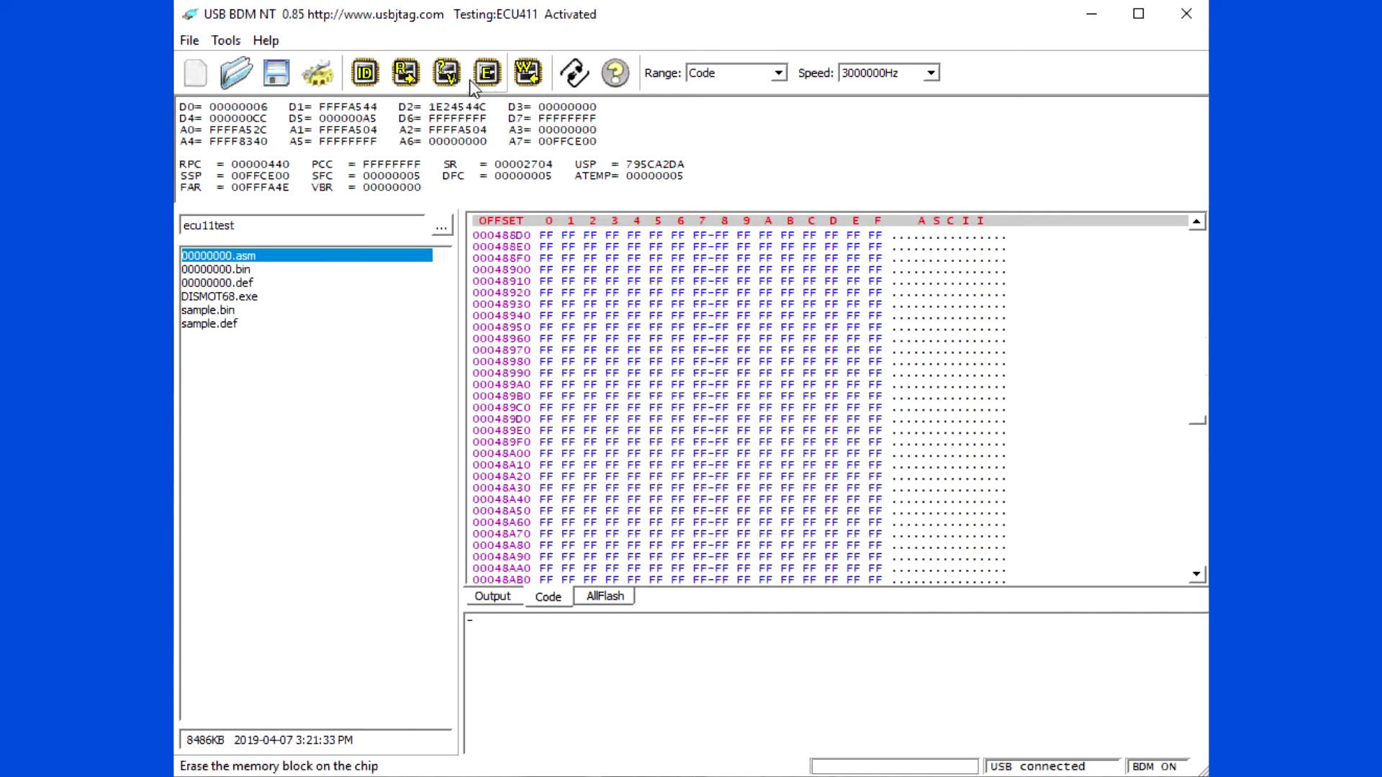
Verify the erased Code flash and confirm the log reports data OK.
left_click(447, 75)
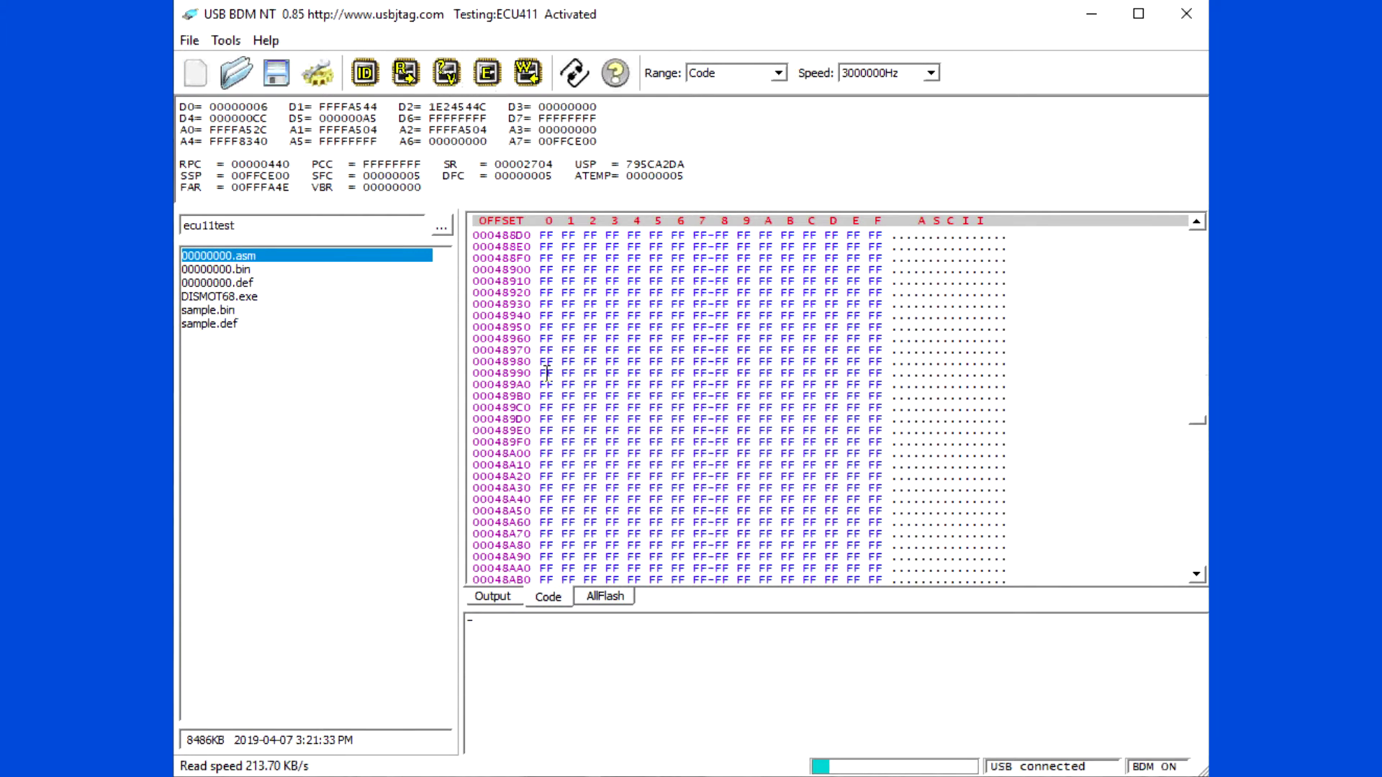
left_click(504, 599)
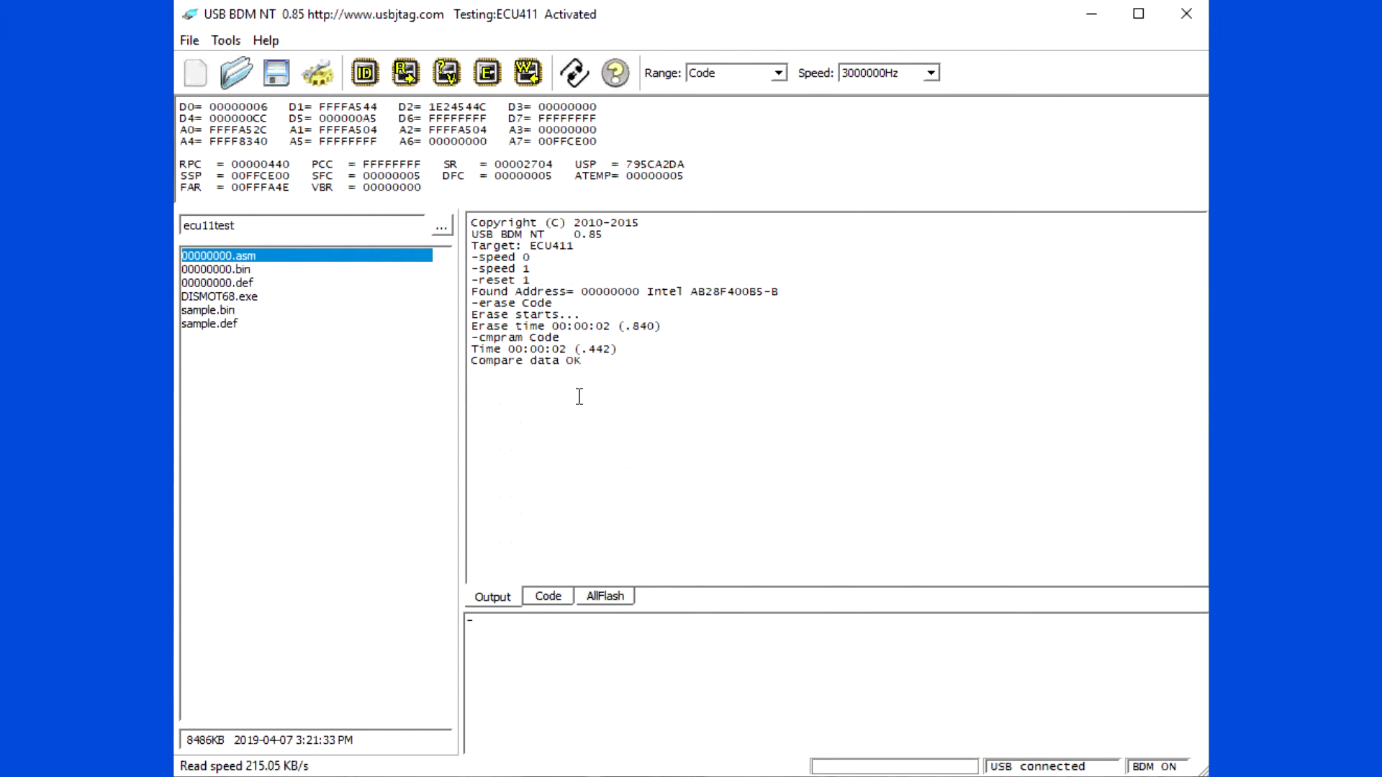
left_click(548, 600)
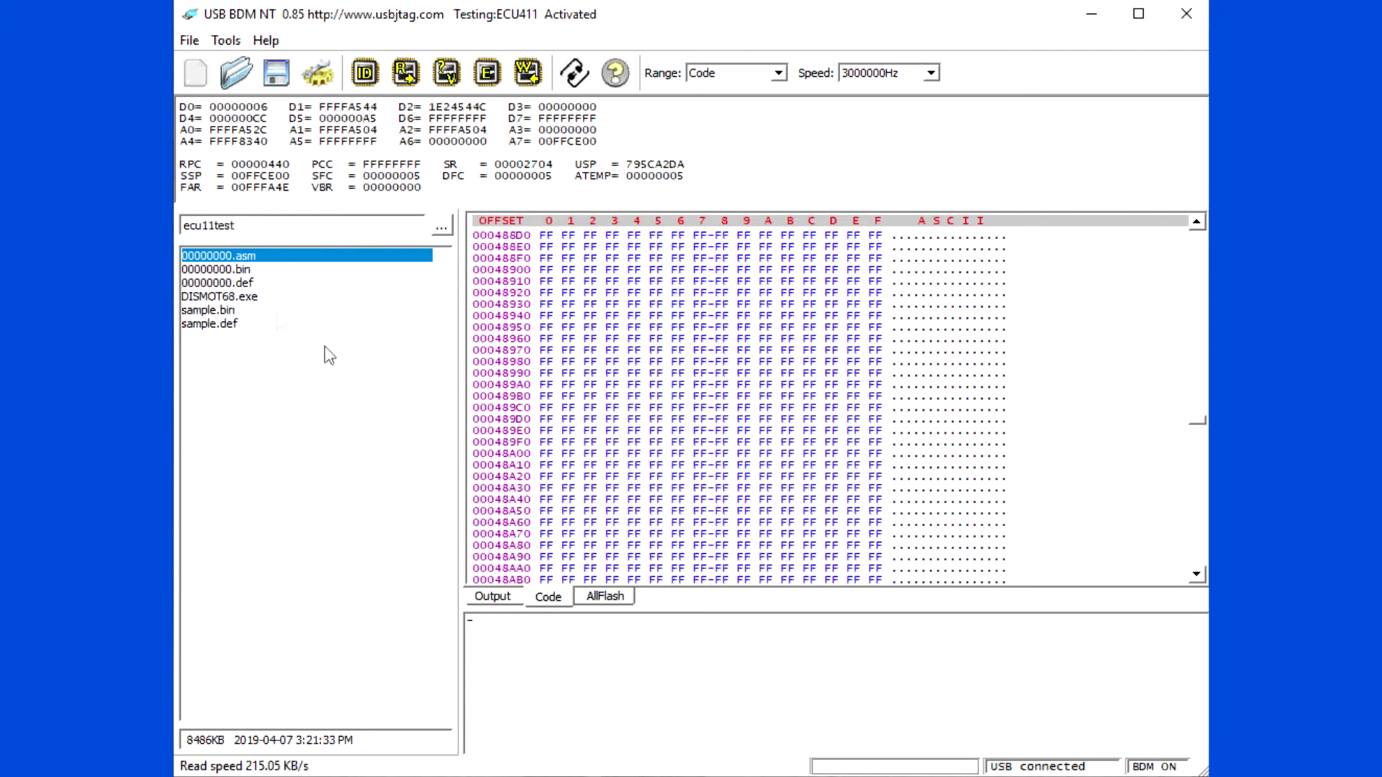
Load 00000000.bin, program it into the Code flash, then verify the result.
double_click(245, 270)
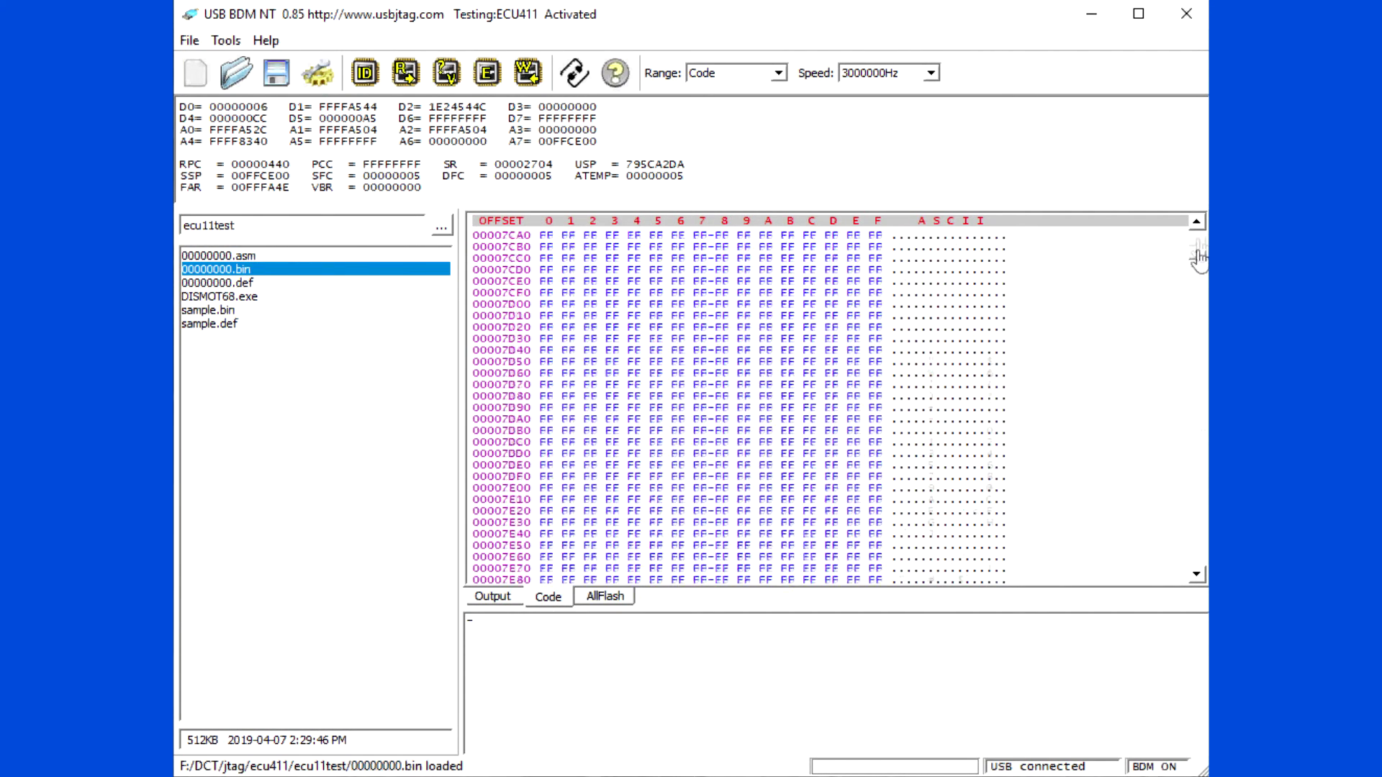
left_click_drag(1198, 259, 1199, 234)
left_click(528, 72)
left_click(648, 422)
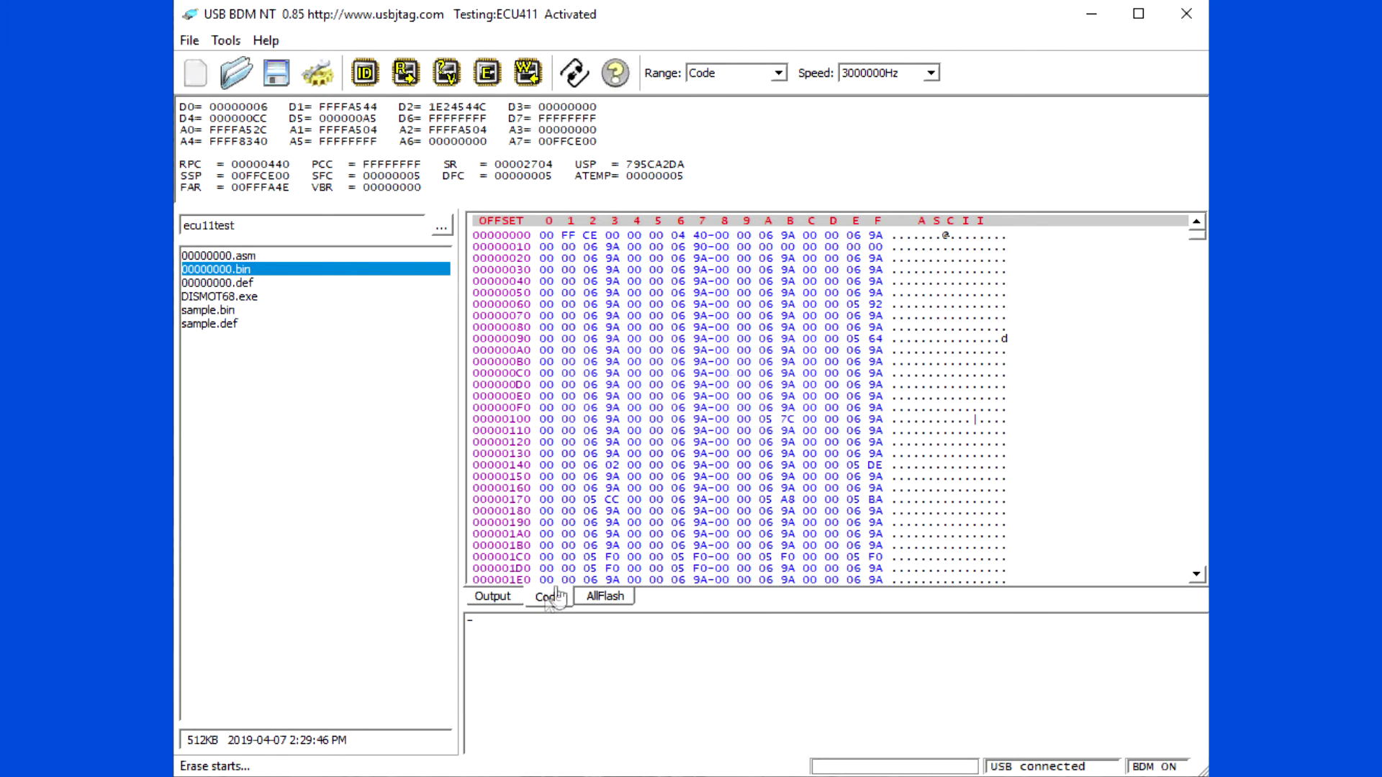
left_click(502, 599)
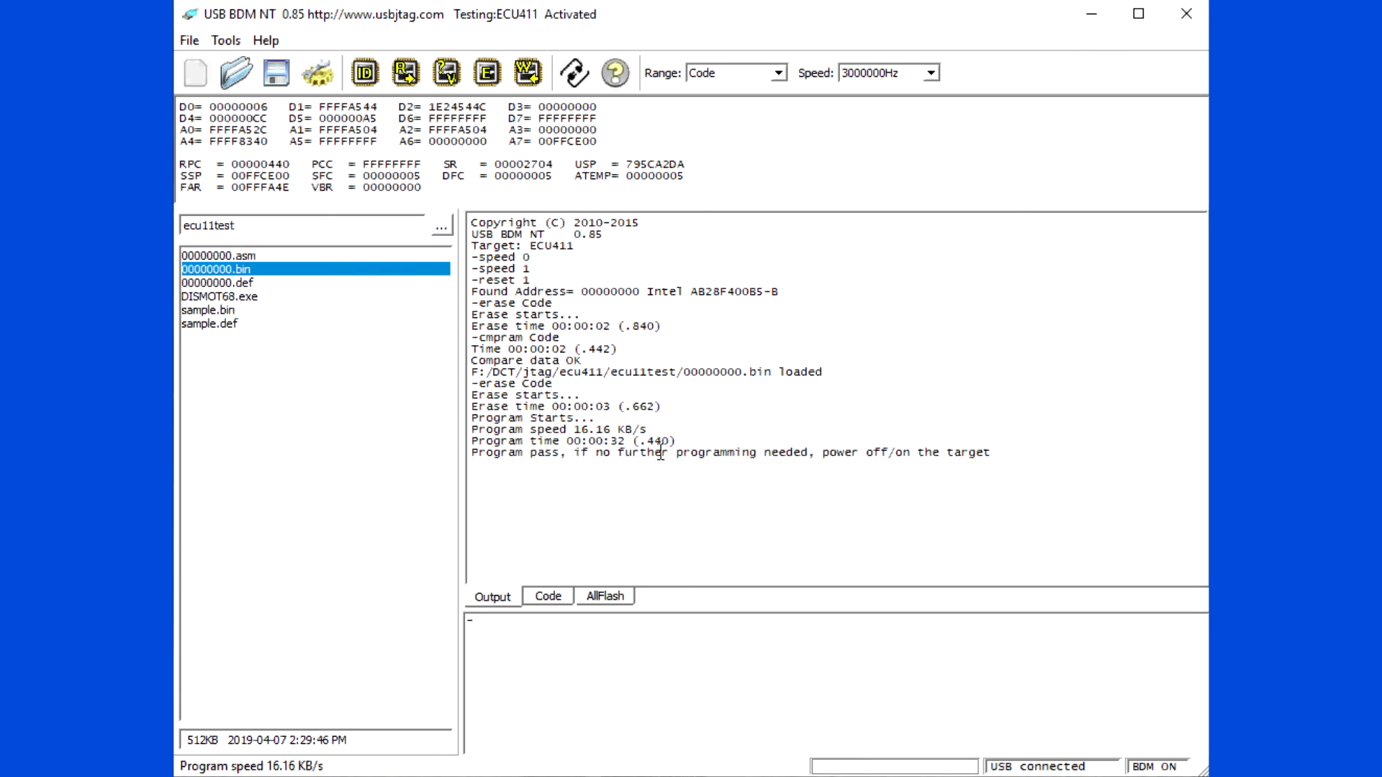
left_click(447, 75)
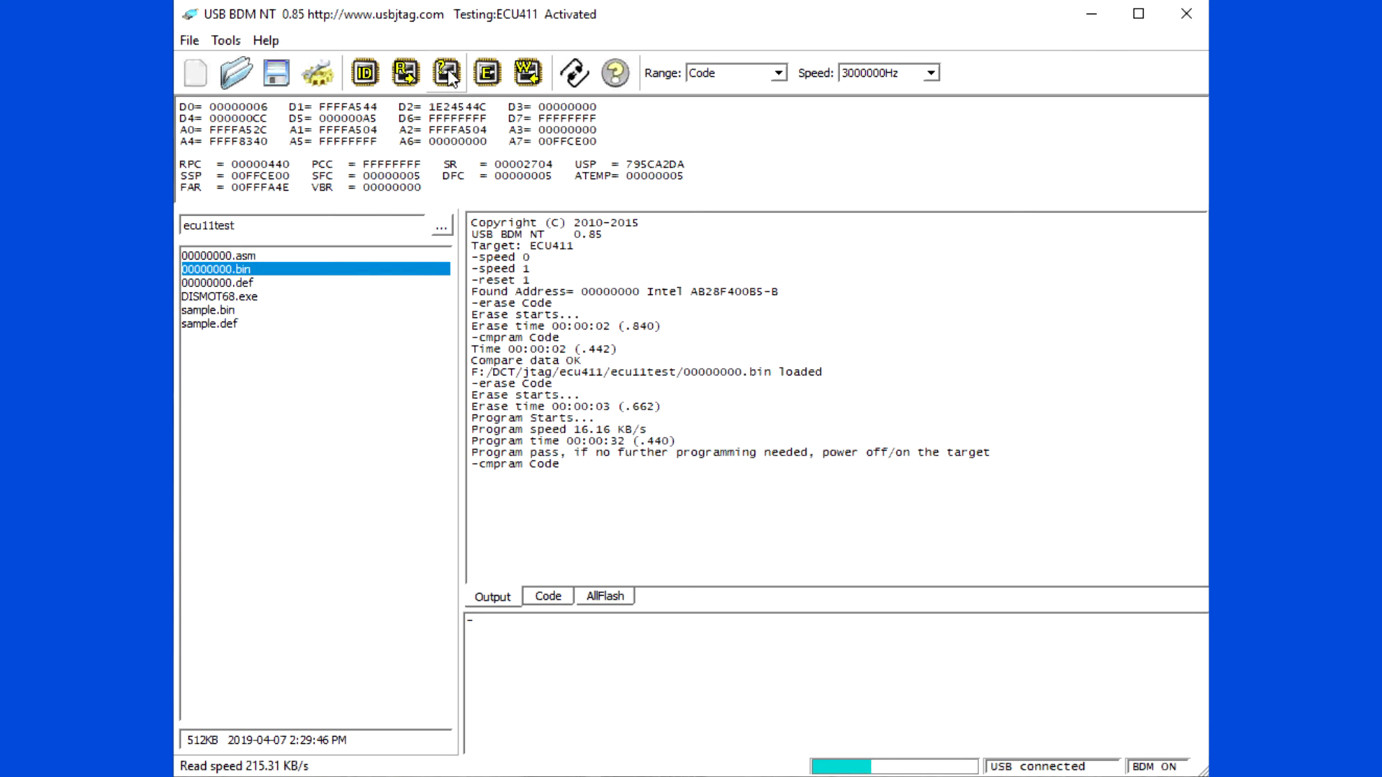